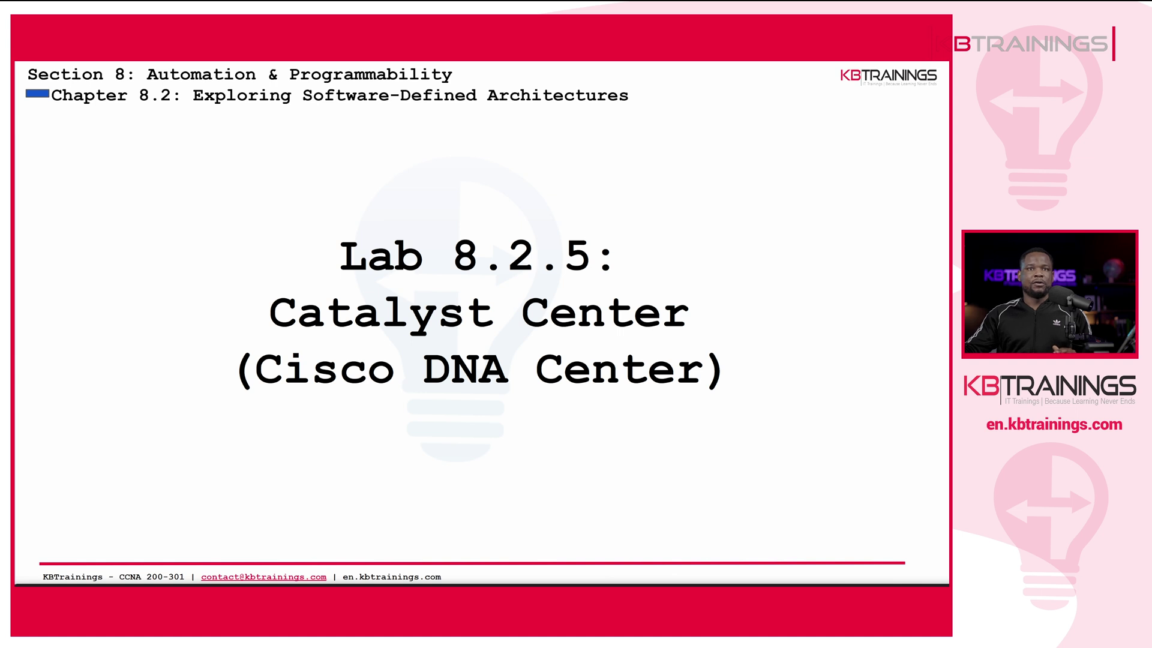
Advance to the Lesson Content slide listing Cisco dCloud, Catalyst Center and Walkthrough - Demo.
click(676, 360)
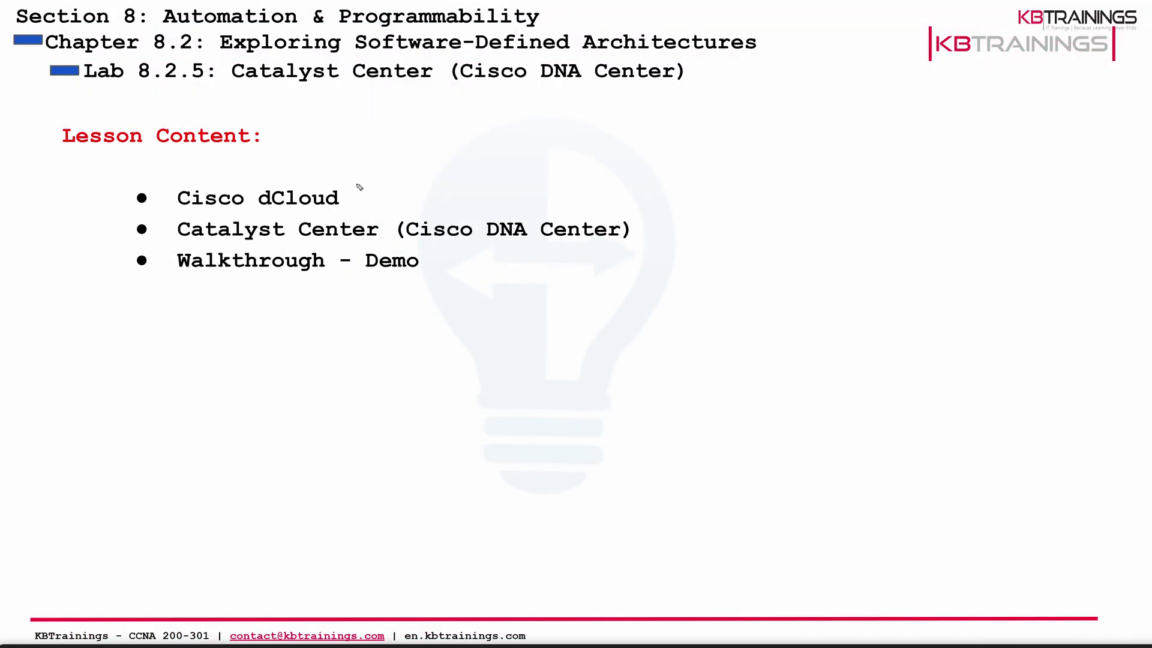
drag(357, 192, 440, 151)
mouse_move(367, 171)
mouse_down()
mouse_move(359, 179)
mouse_move(385, 190)
mouse_up()
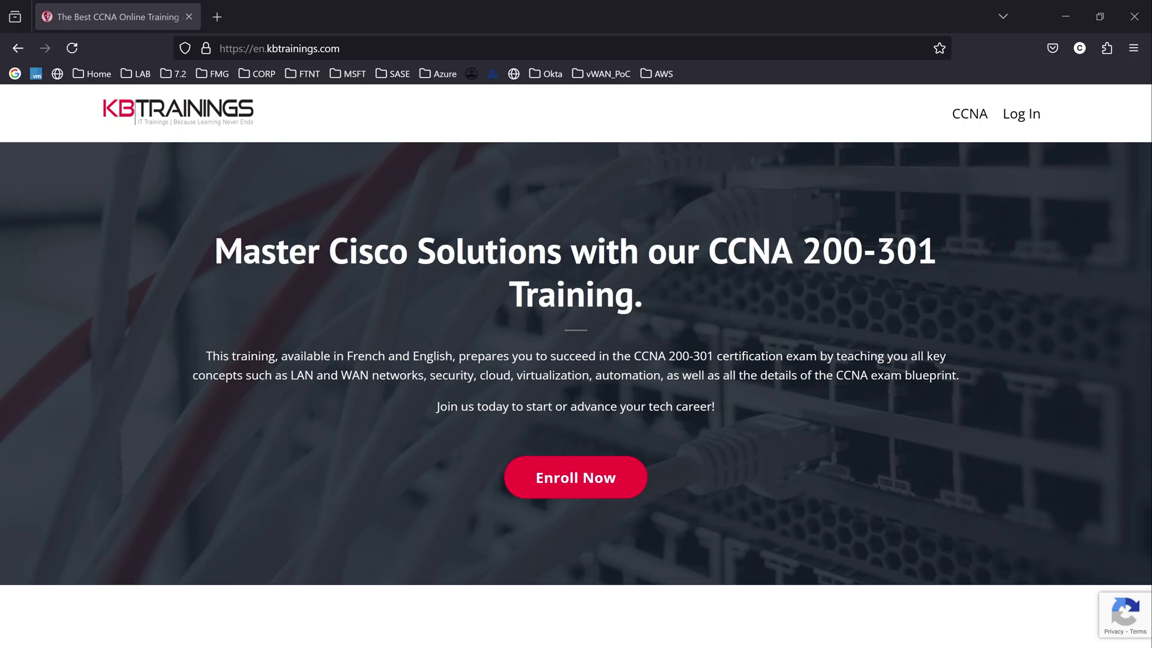
Skip the CCNA lesson video ahead to 6:10, then about 8:14, and open the KBTrainings Community - CCNA training.
scroll(513, 354, down, 6)
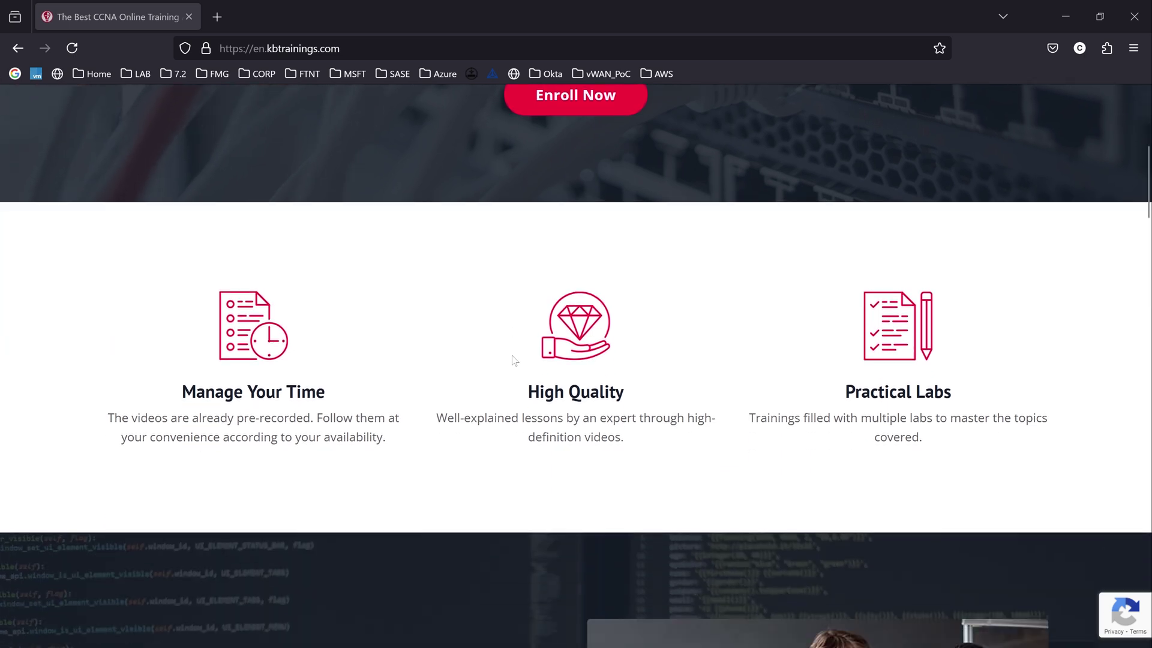
scroll(514, 360, down, 5)
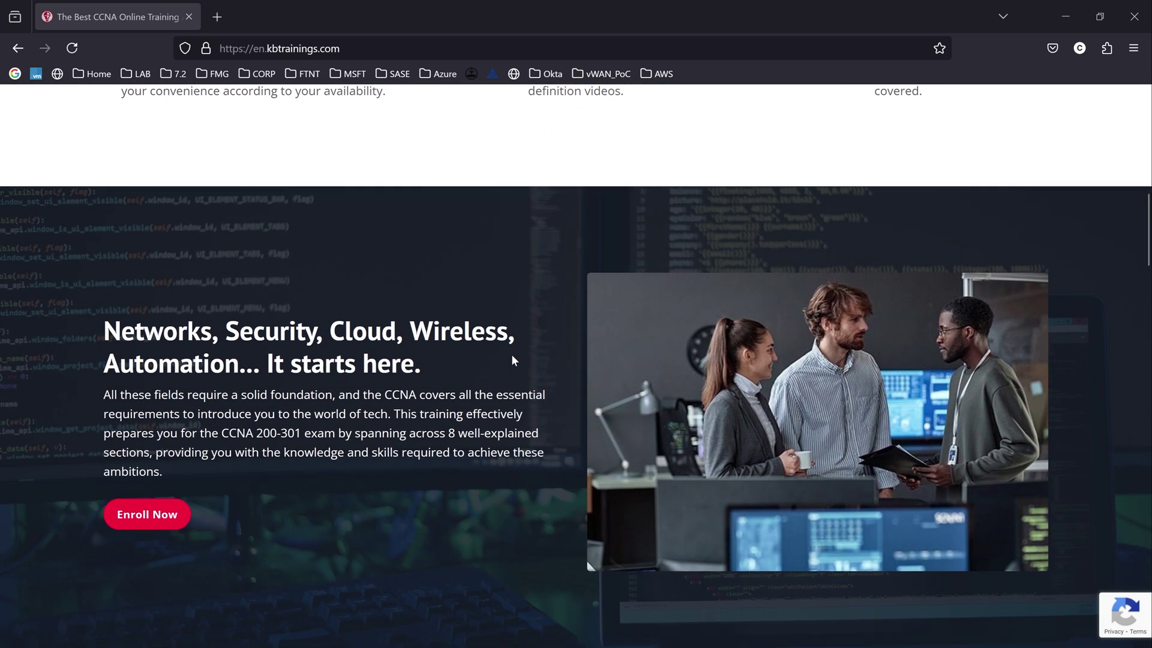
scroll(511, 356, down, 4)
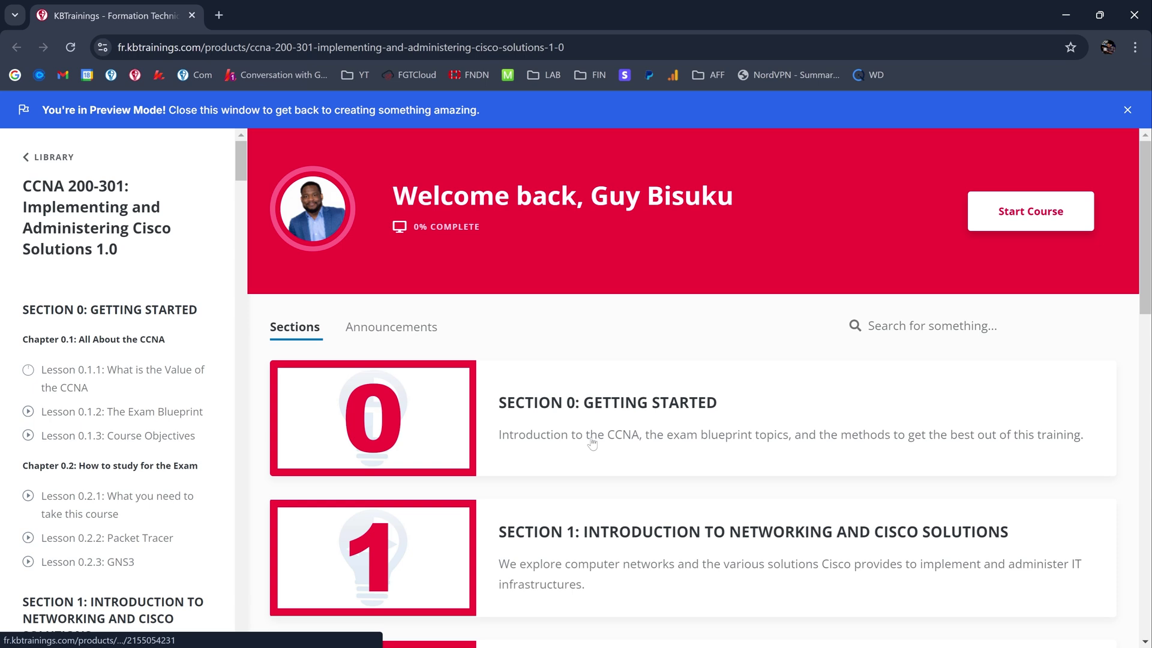
scroll(593, 444, down, 5)
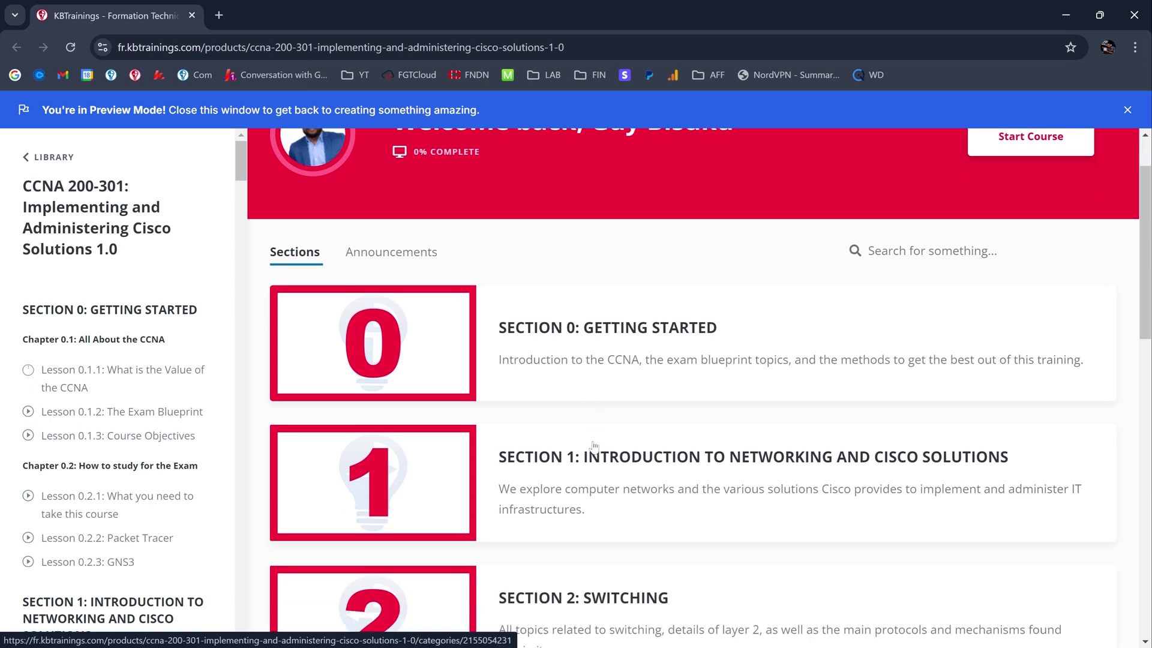
scroll(593, 448, down, 8)
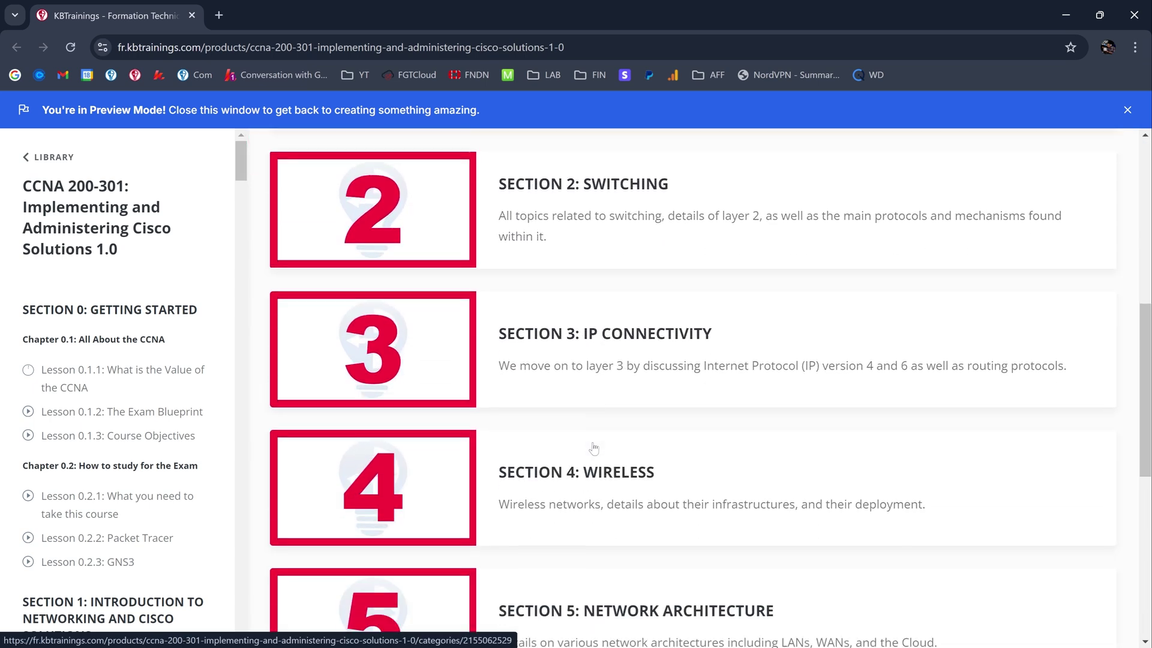
scroll(593, 448, up, 3)
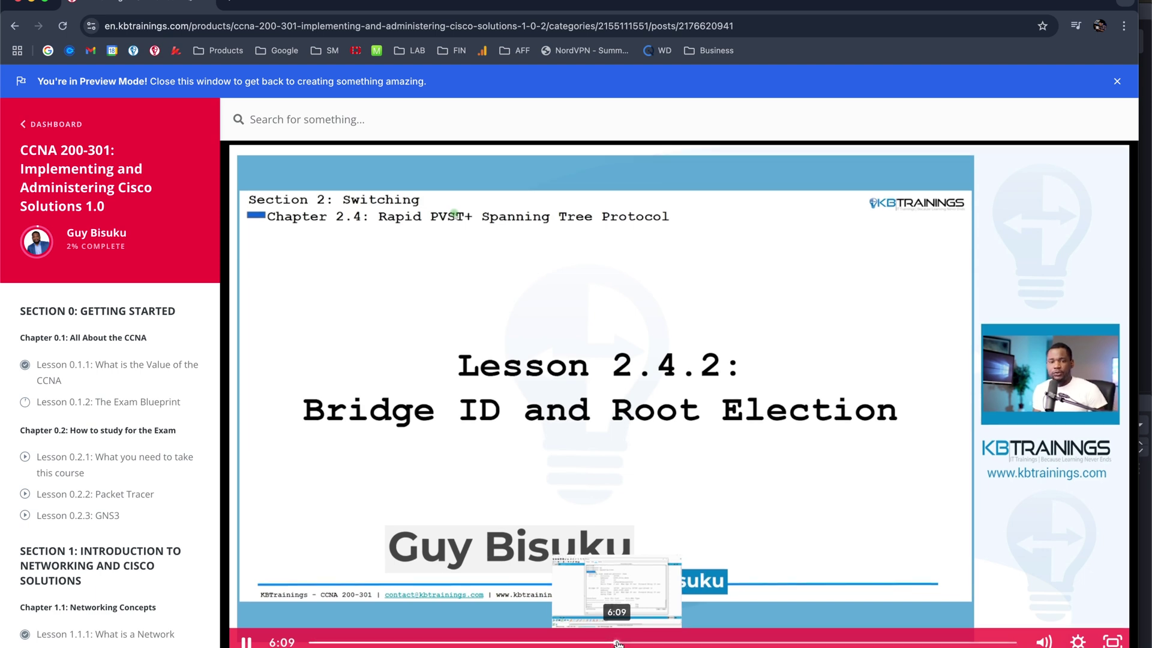
click(620, 643)
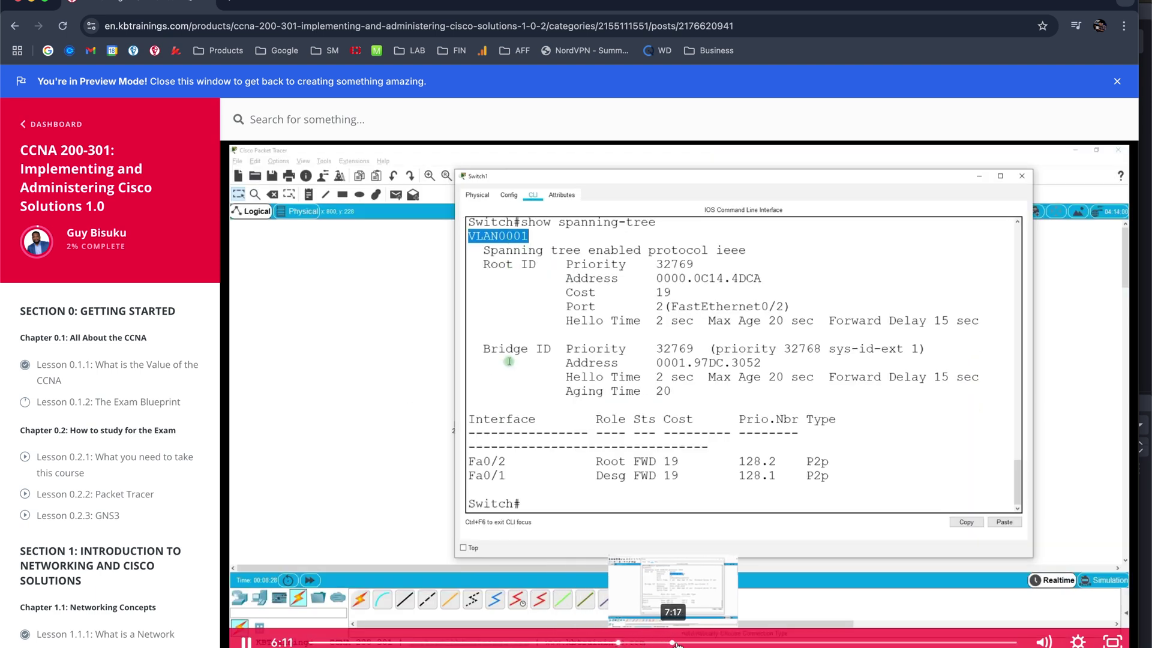
click(726, 643)
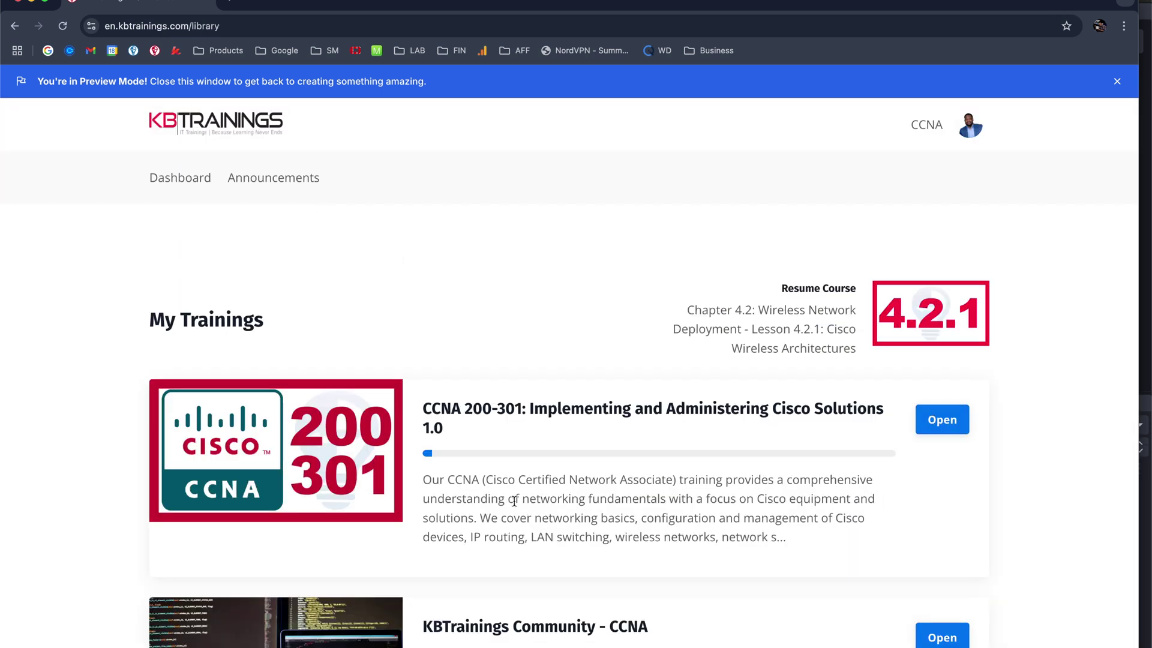
scroll(514, 501, down, 3)
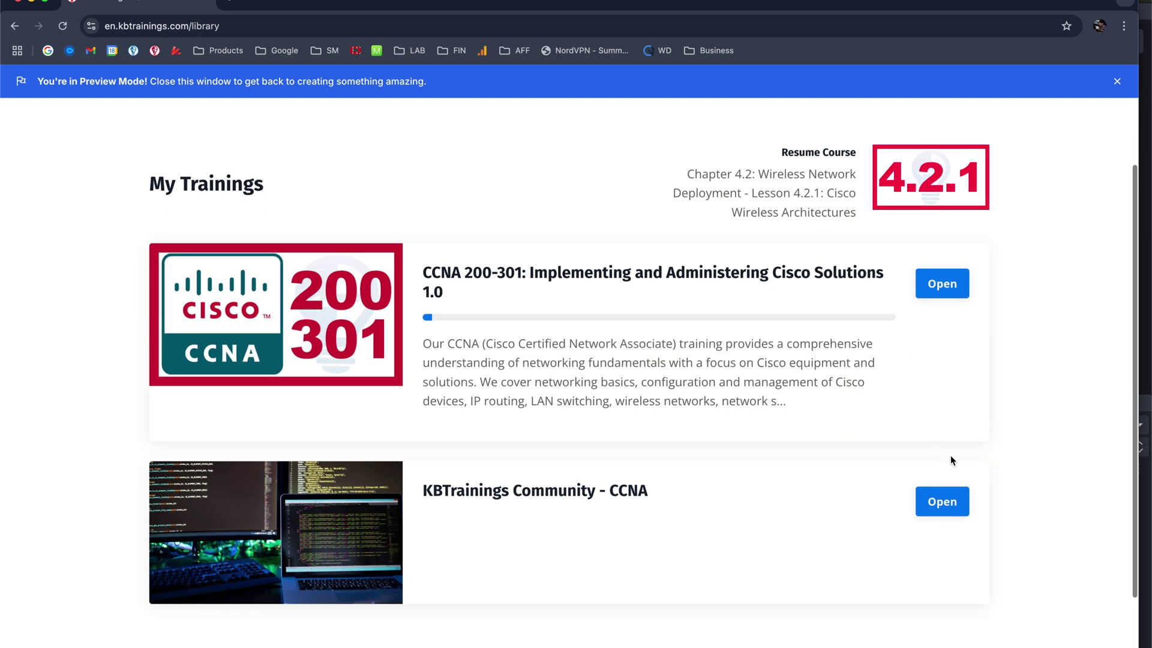
click(945, 507)
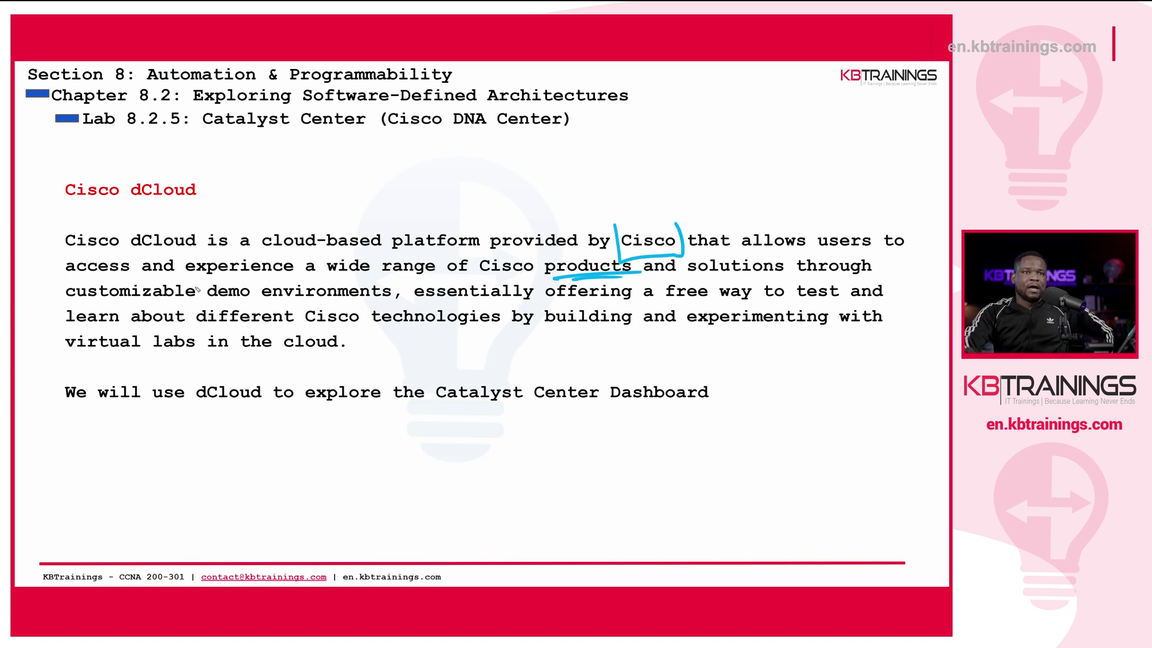
Bracket and underline 'demo environments' on the Cisco dCloud slide with pen ink.
mouse_move(198, 279)
mouse_down()
mouse_move(300, 309)
mouse_move(364, 307)
mouse_move(388, 275)
mouse_up()
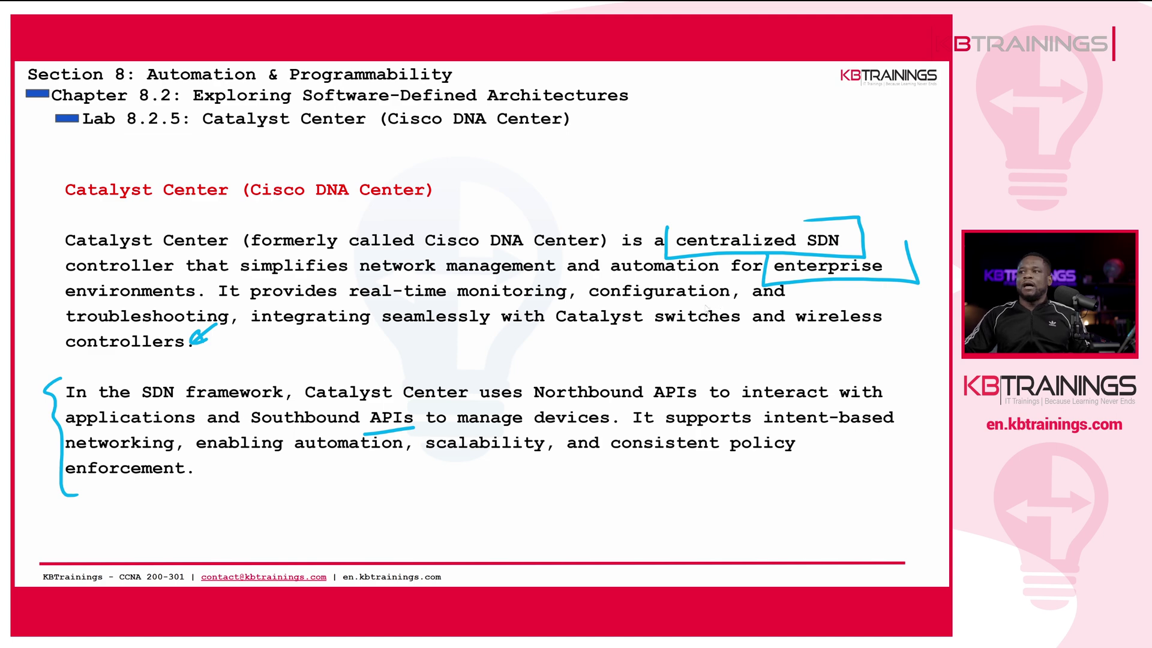
Switch from the slide presentation to the Firefox browser.
key(alt+Tab)
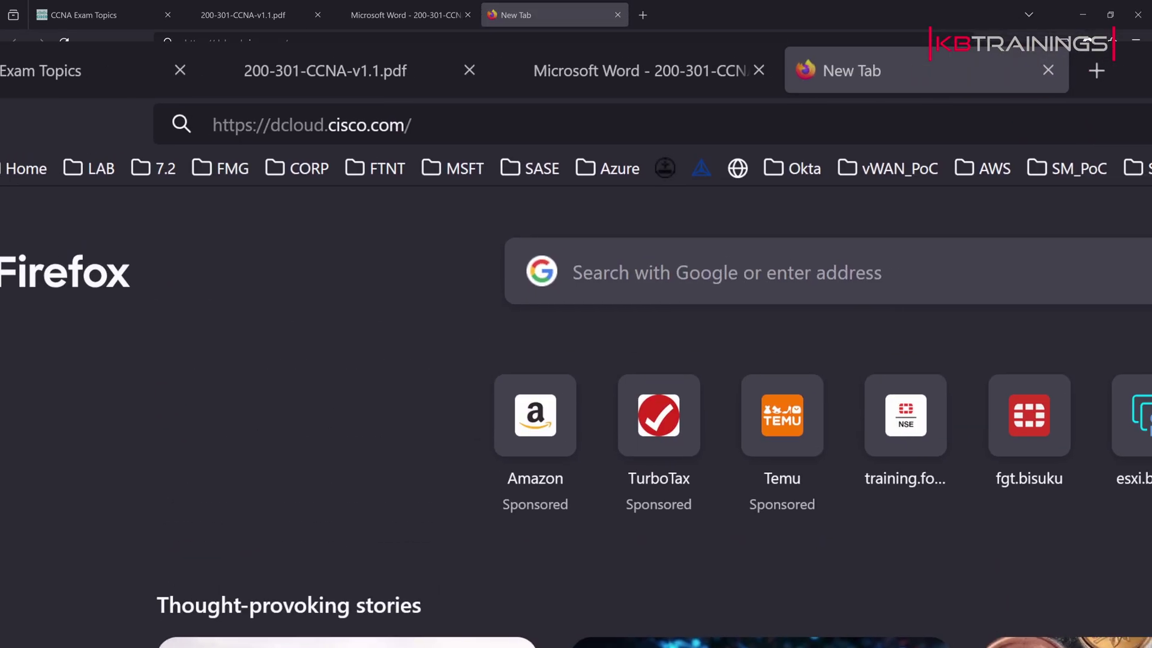
Load dcloud.cisco.com, view the signed-in account details, and bring up the data center list.
click(684, 124)
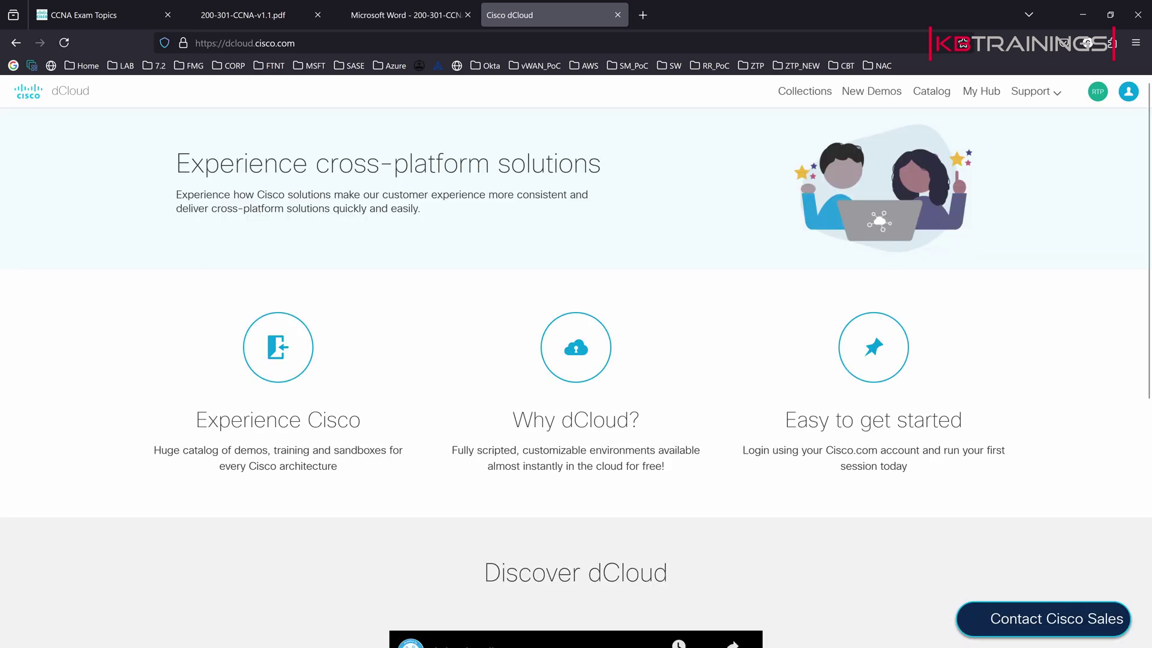
click(1129, 94)
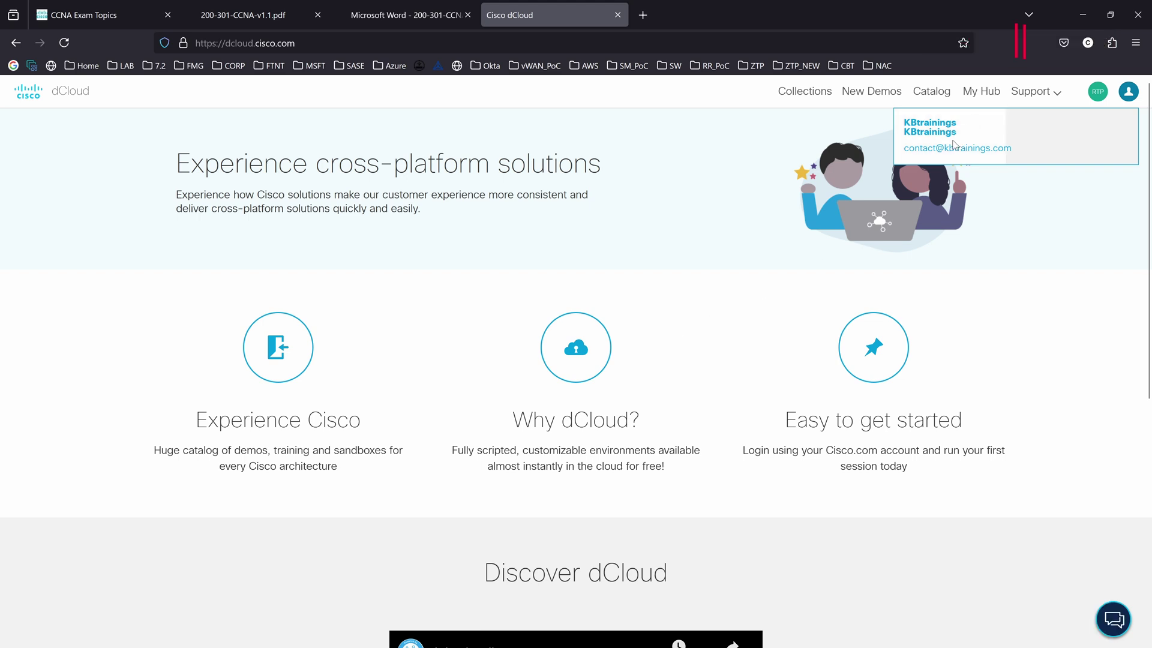
scroll(440, 326, down, 5)
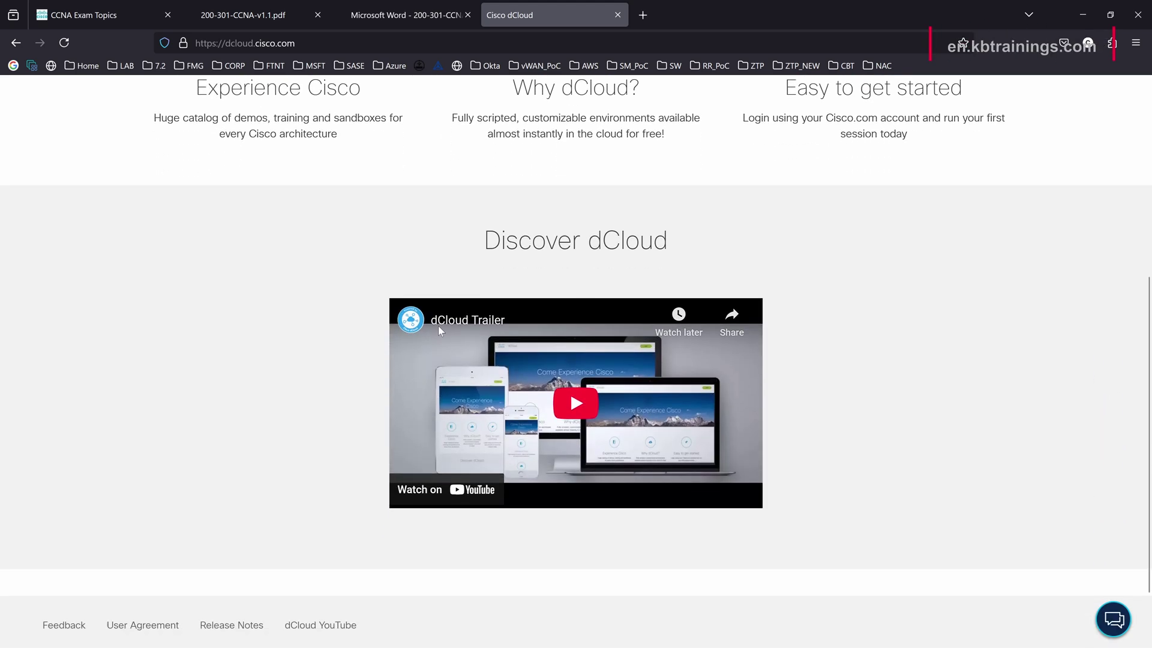
scroll(439, 327, down, 2)
scroll(439, 327, up, 7)
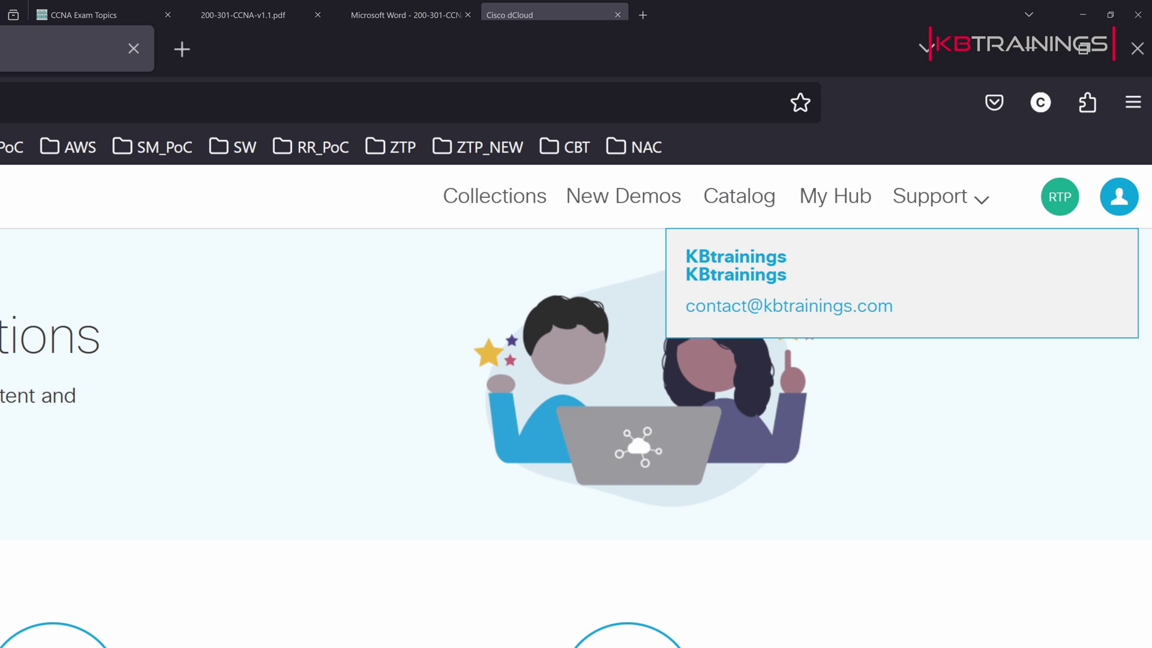
click(1058, 196)
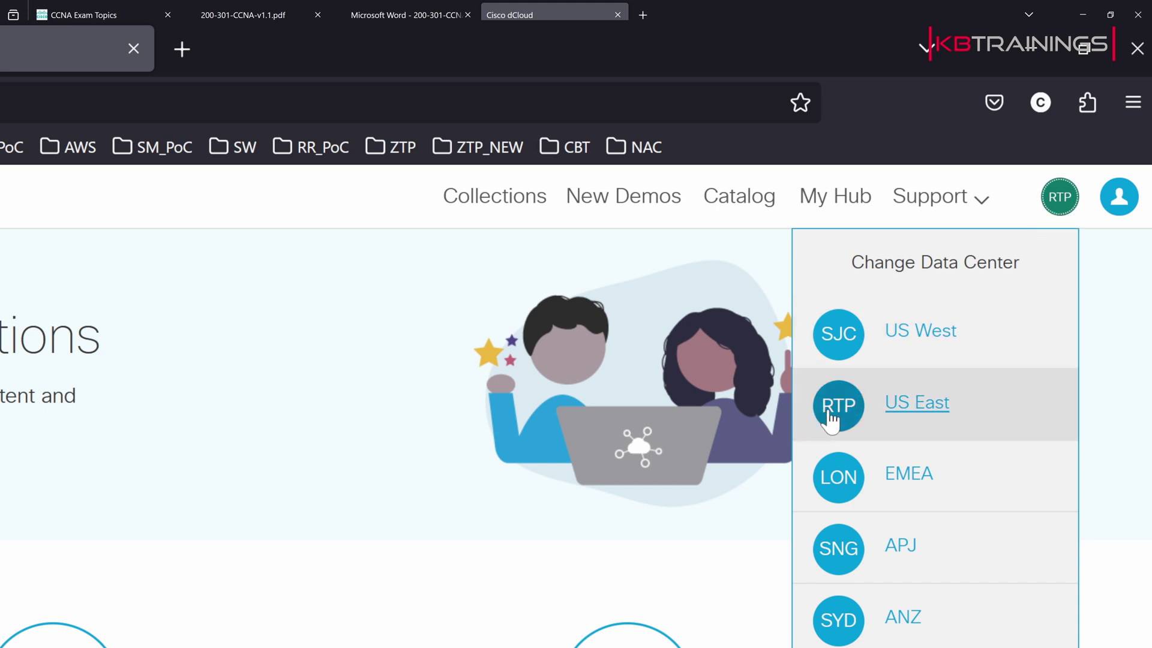
Switch dCloud to the US West (SJC) data center and dismiss the red authorization warning.
click(917, 347)
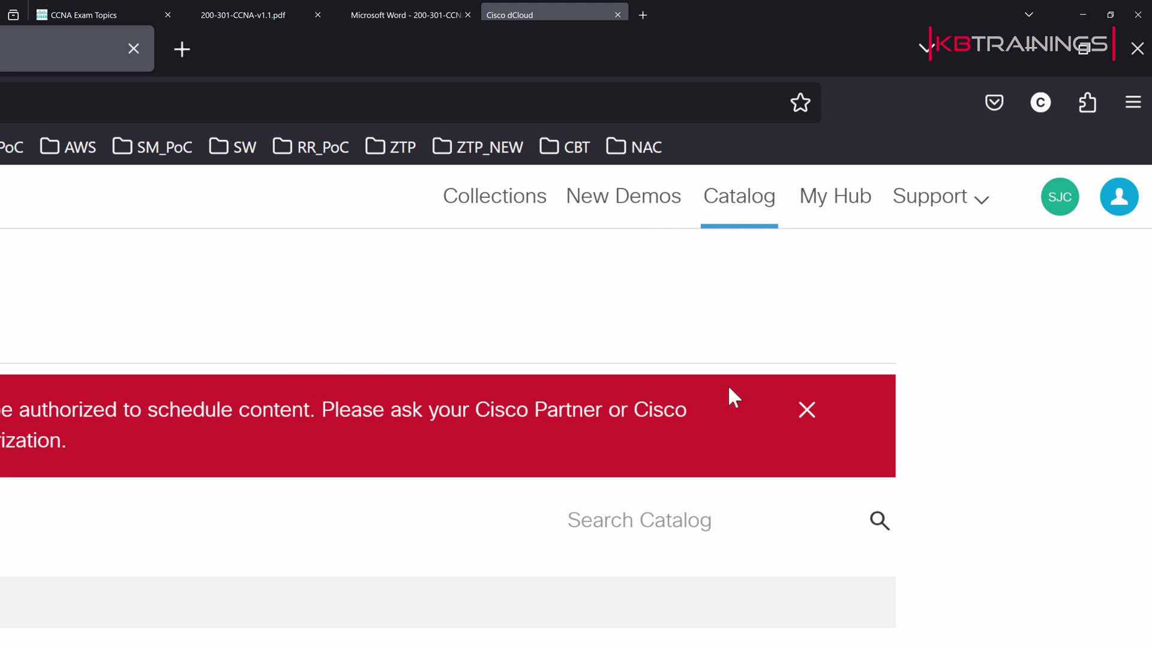
click(807, 411)
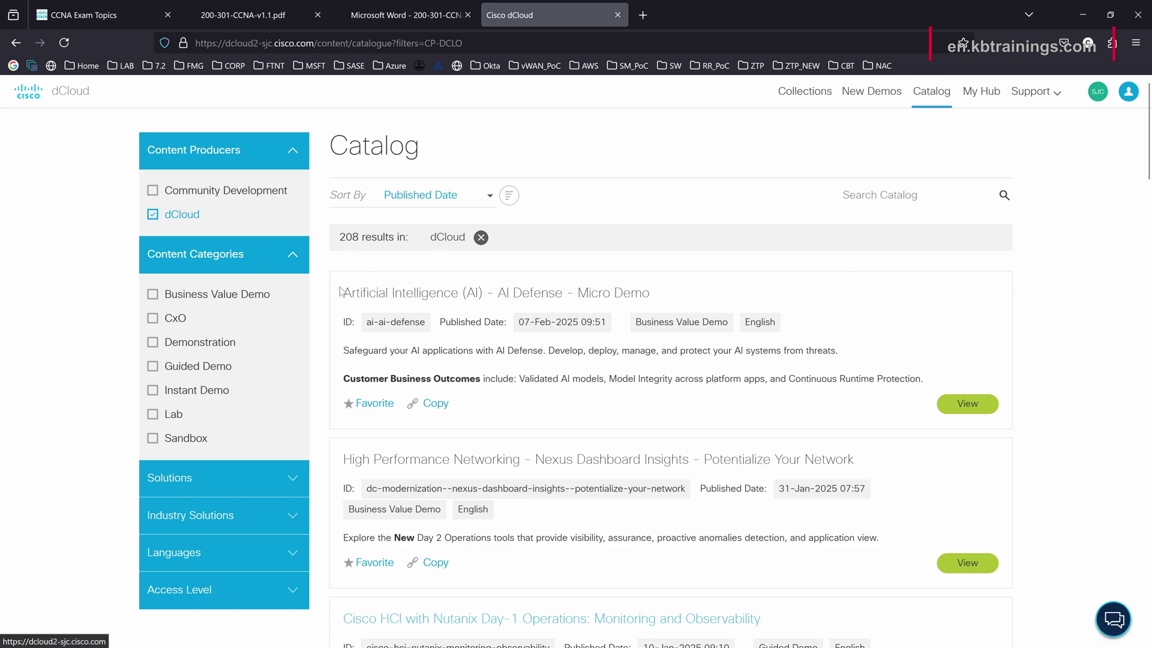
scroll(307, 386, down, 1)
Check the My Hub History page while on the SJC data center.
scroll(308, 385, down, 6)
scroll(306, 393, up, 7)
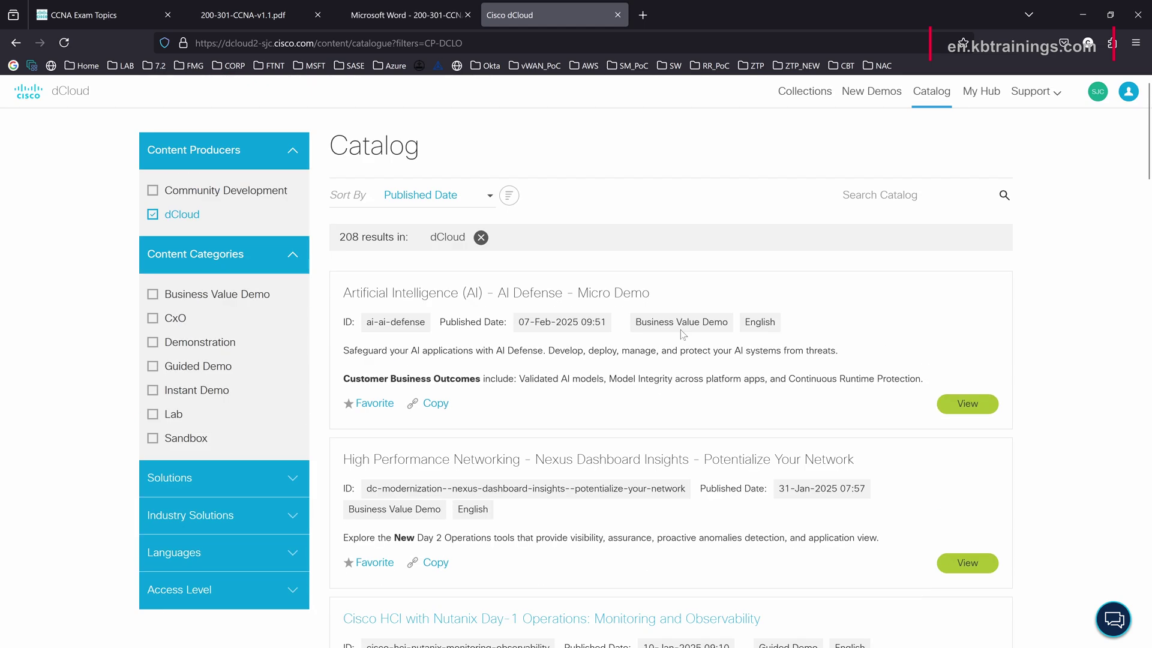
click(981, 98)
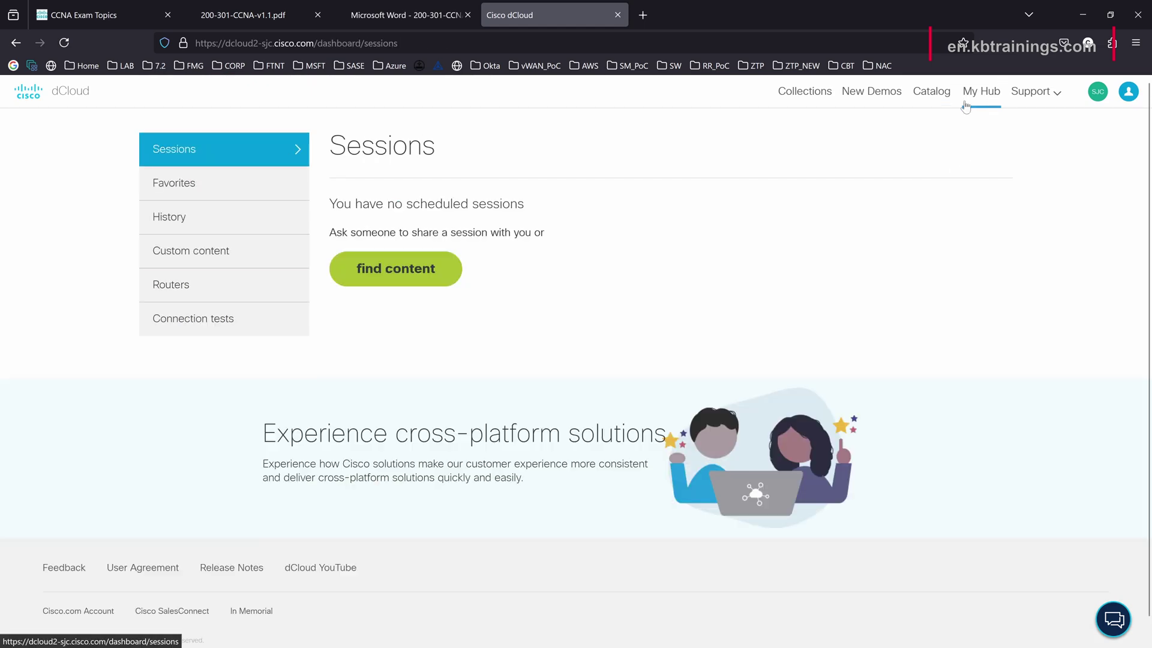
click(174, 227)
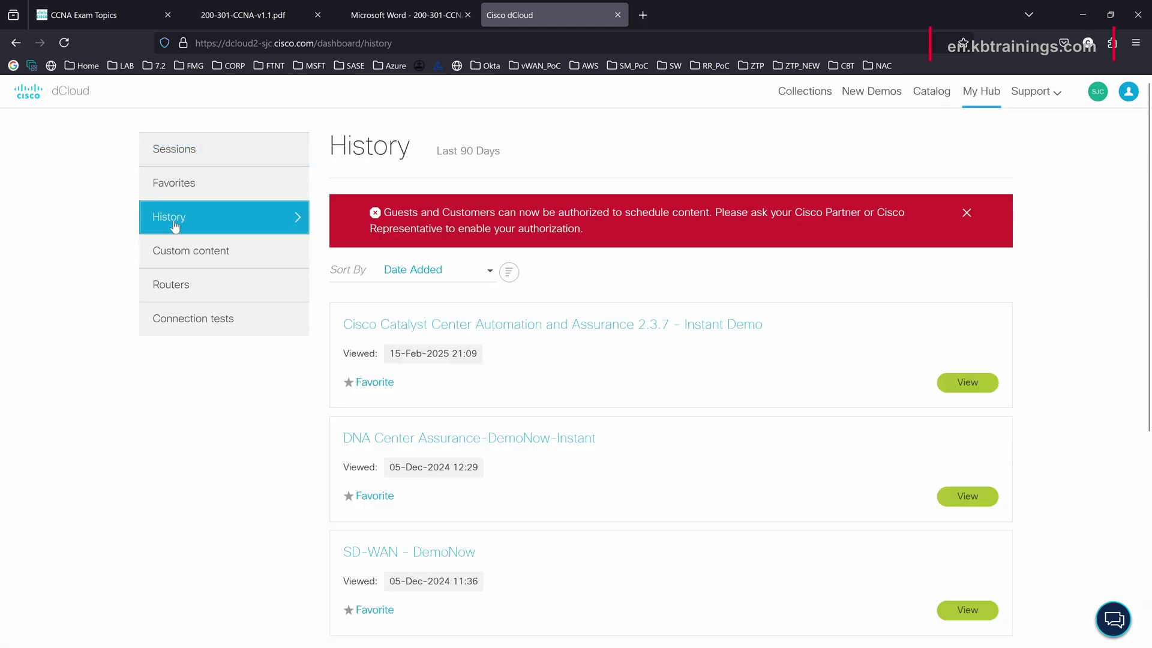
scroll(456, 381, down, 3)
scroll(458, 380, up, 3)
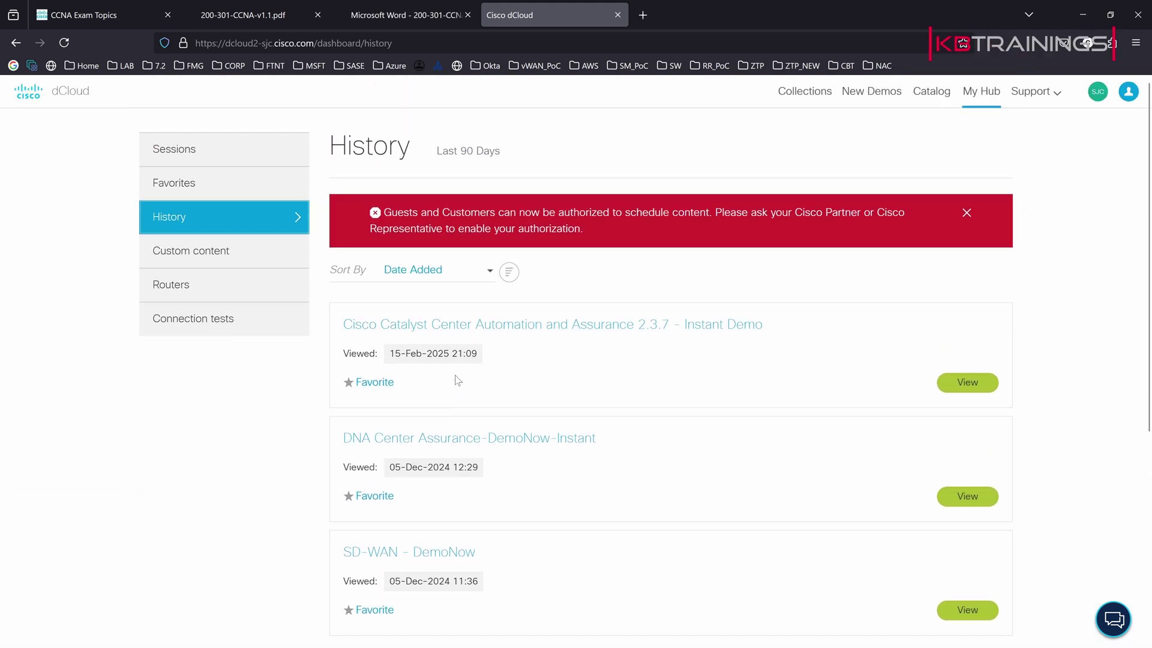
Switch back to RTP (US East) and confirm its My Hub History is empty.
click(934, 93)
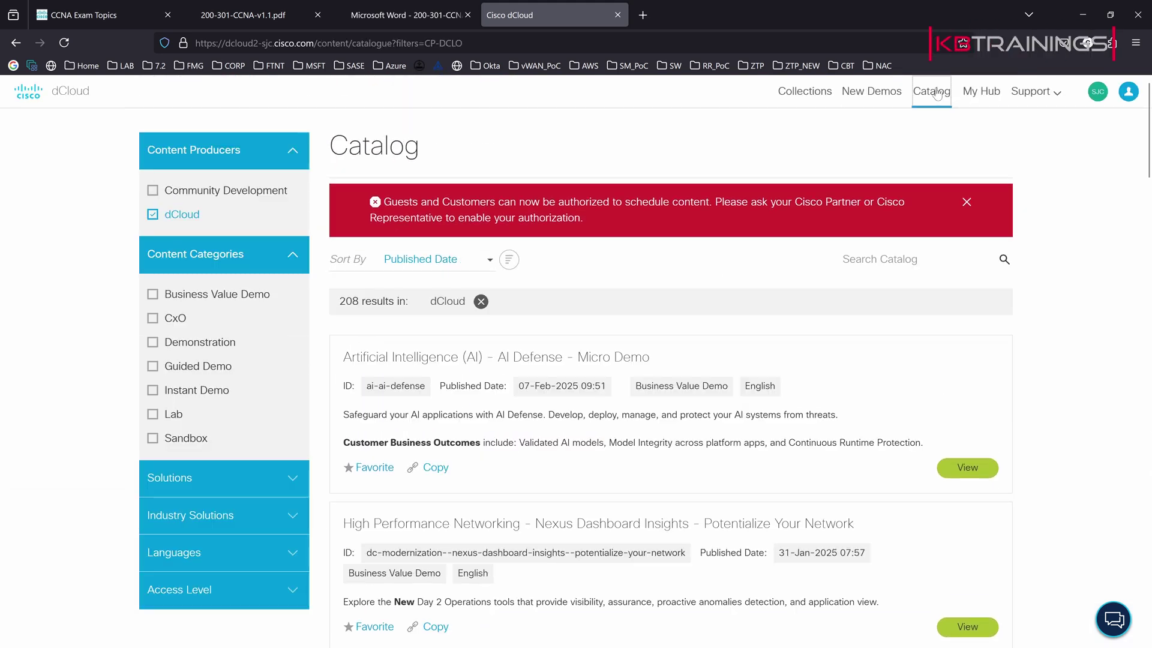
click(967, 204)
click(1097, 91)
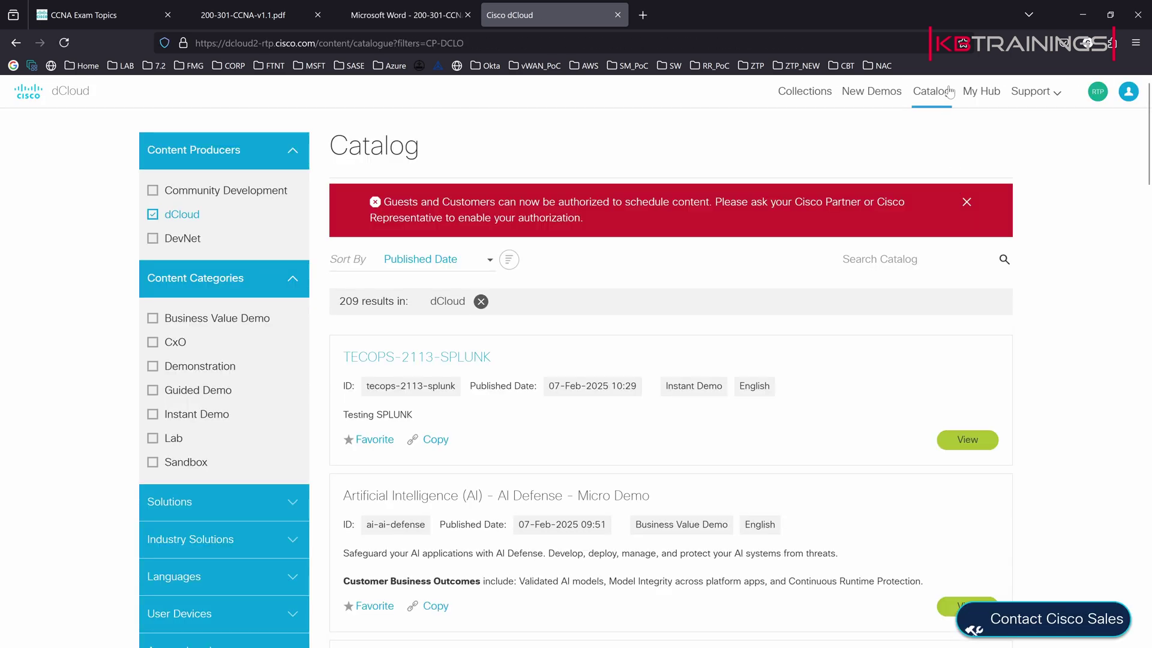
click(990, 97)
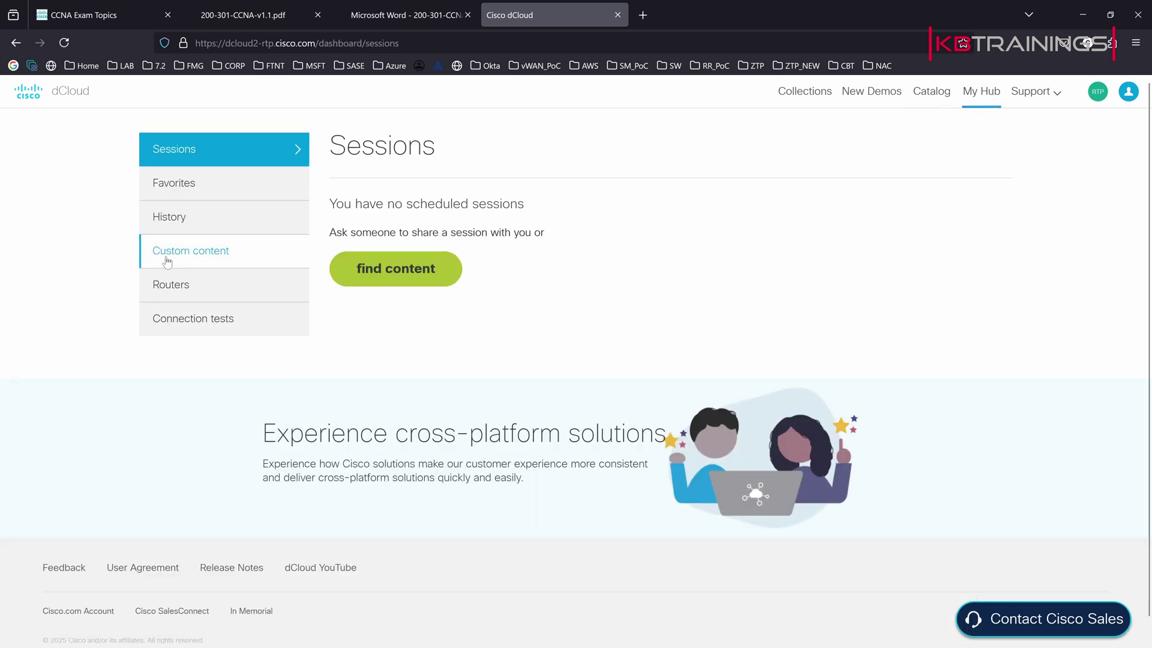
click(173, 223)
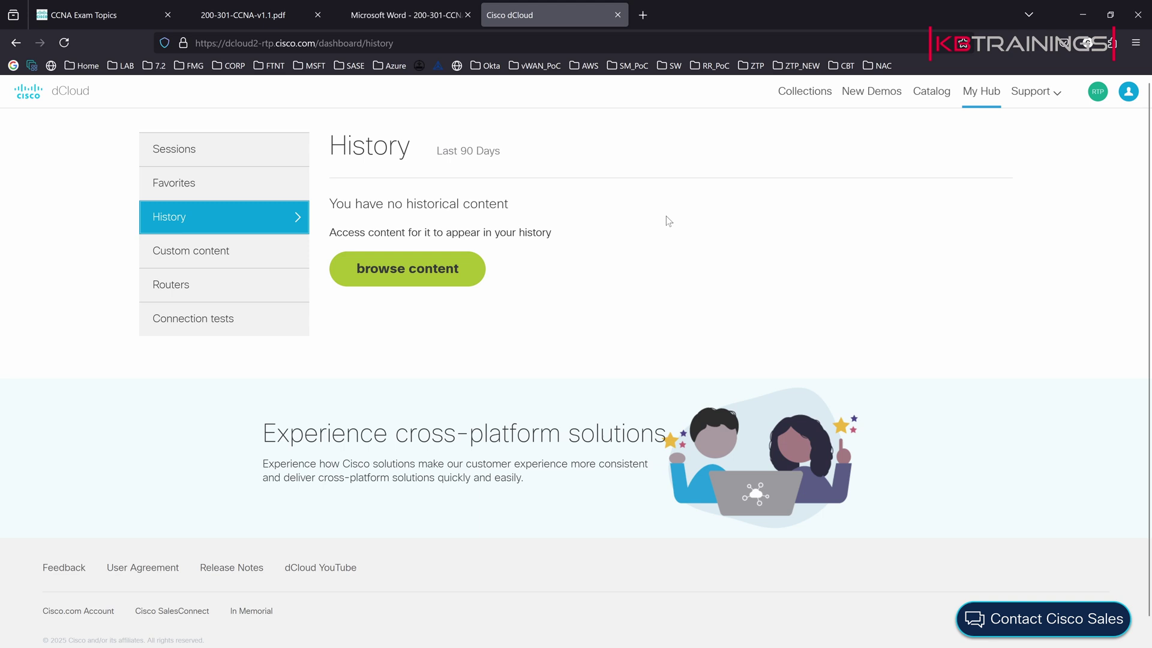
click(1097, 94)
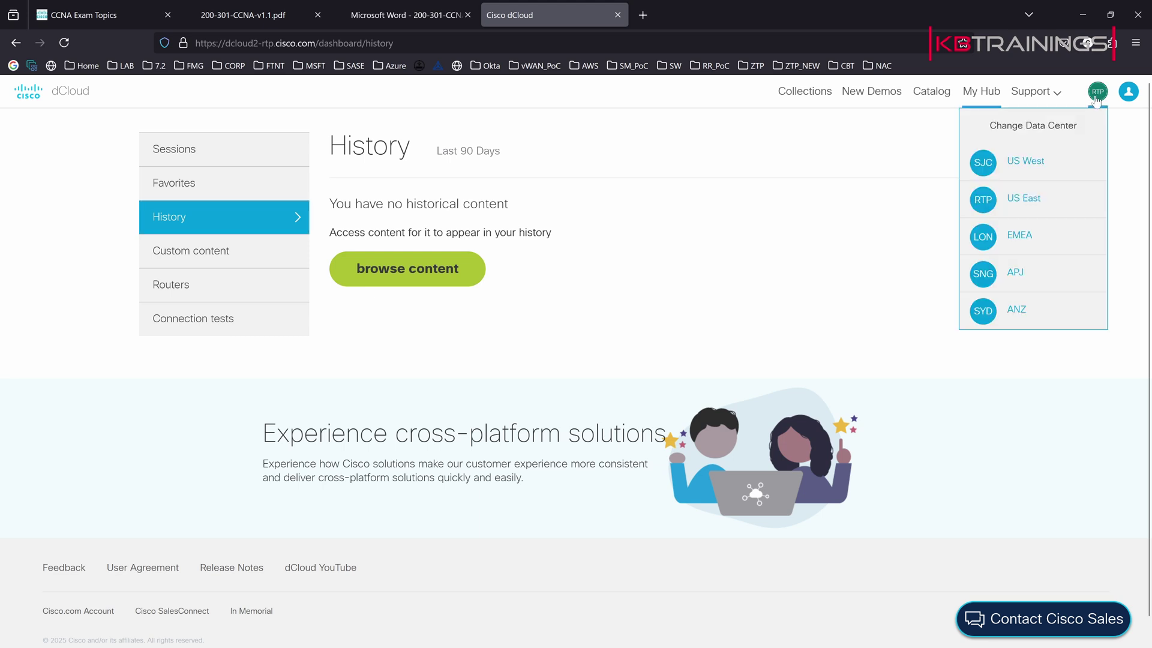
Switch the data center back to US West and scroll through the catalog.
click(1016, 170)
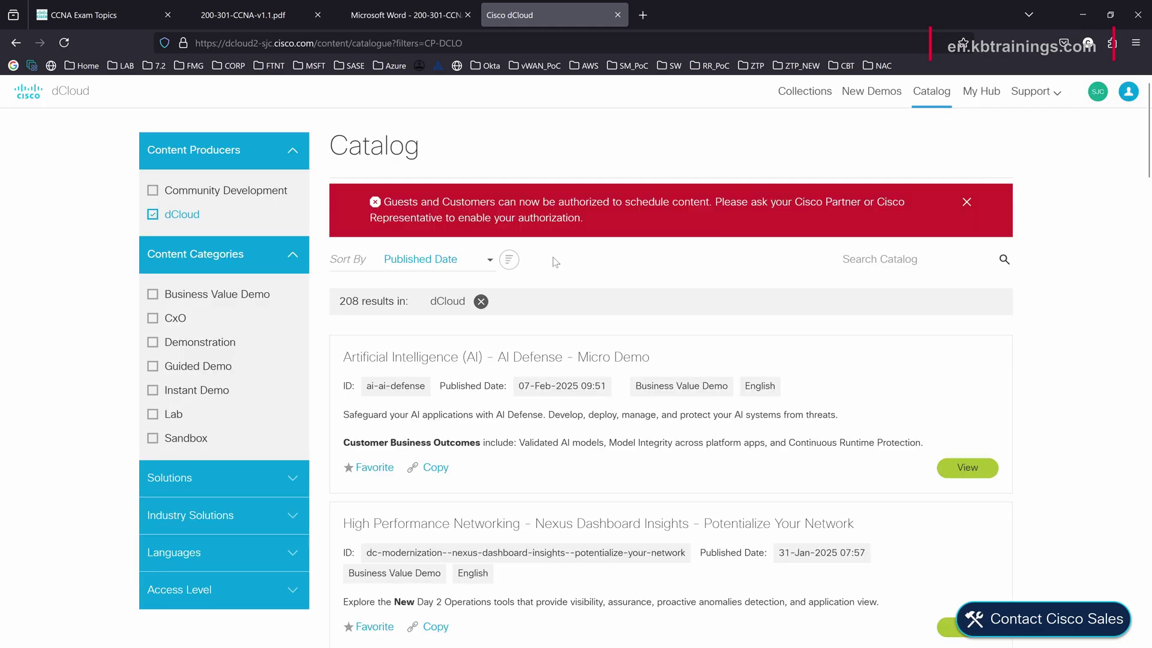
scroll(534, 354, down, 2)
scroll(576, 360, down, 7)
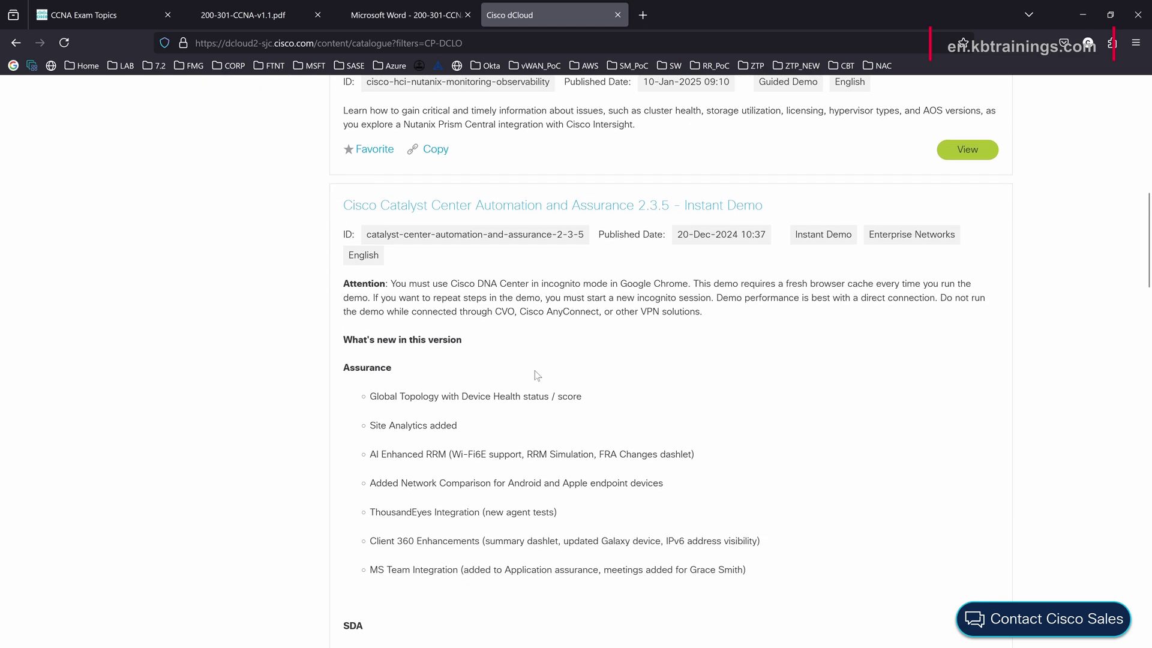
scroll(537, 375, up, 6)
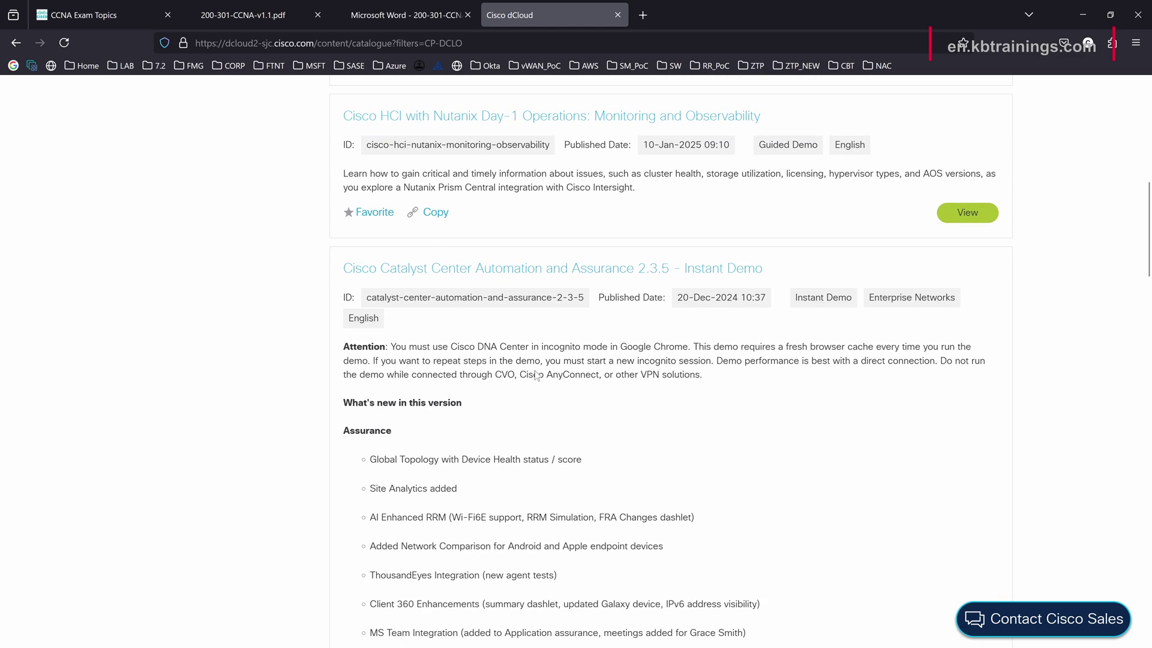
scroll(537, 376, down, 5)
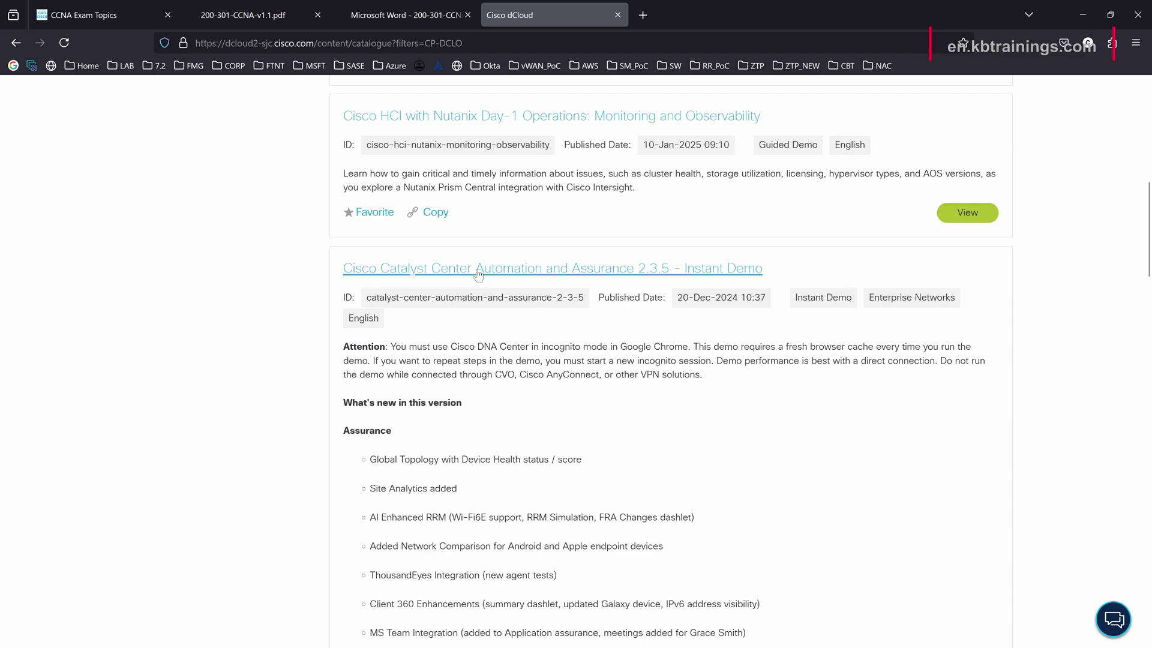
scroll(726, 264, up, 10)
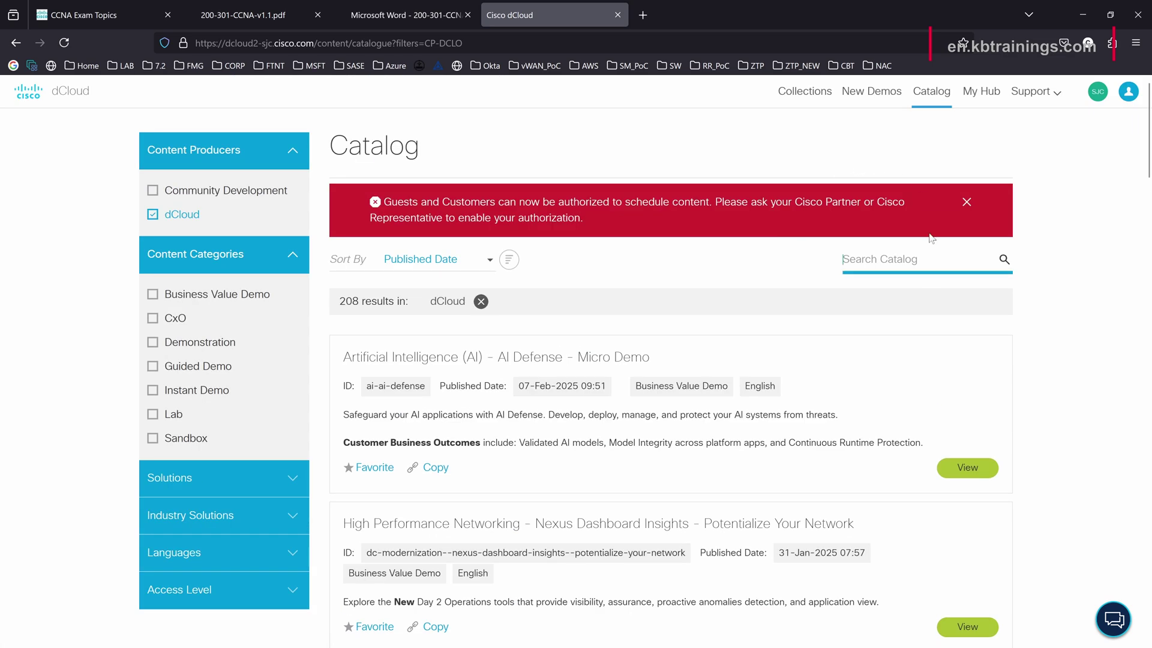
Search the catalog for 'catalyst' and browse the 10 matching results.
click(966, 202)
click(843, 195)
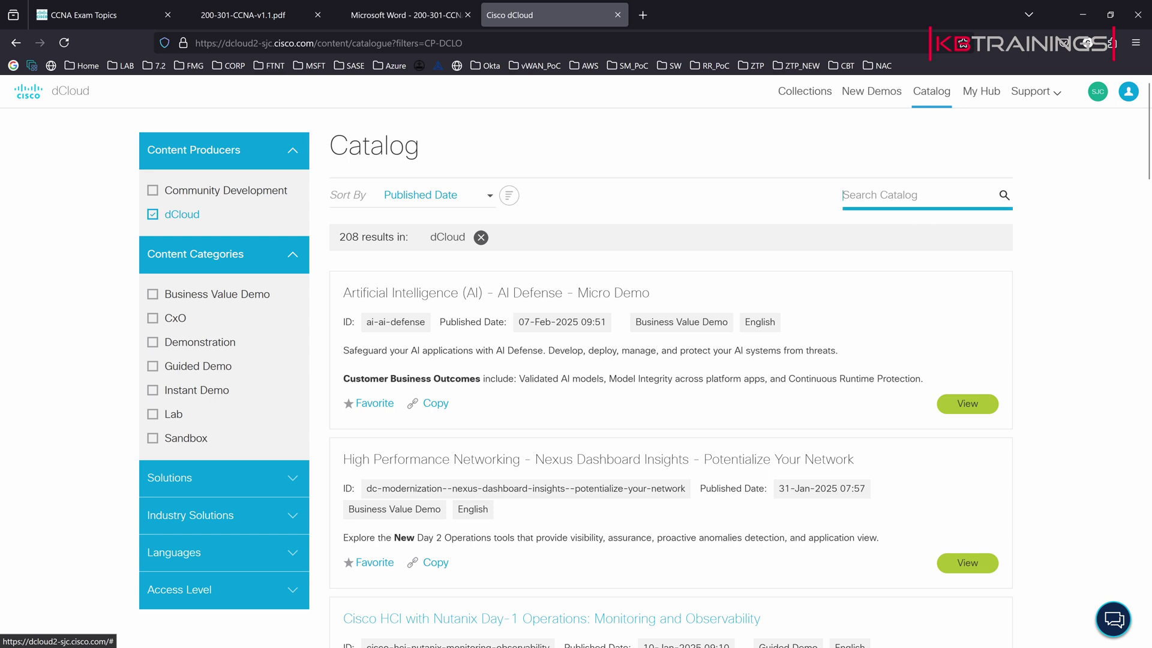
text(catalyst)
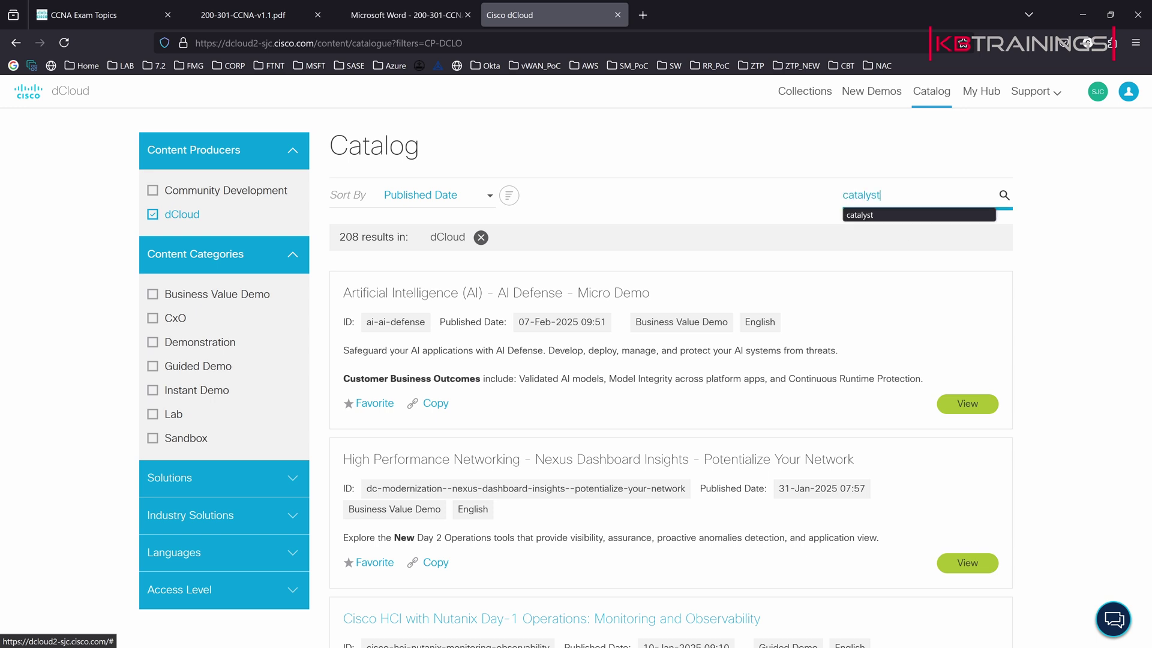
key(Return)
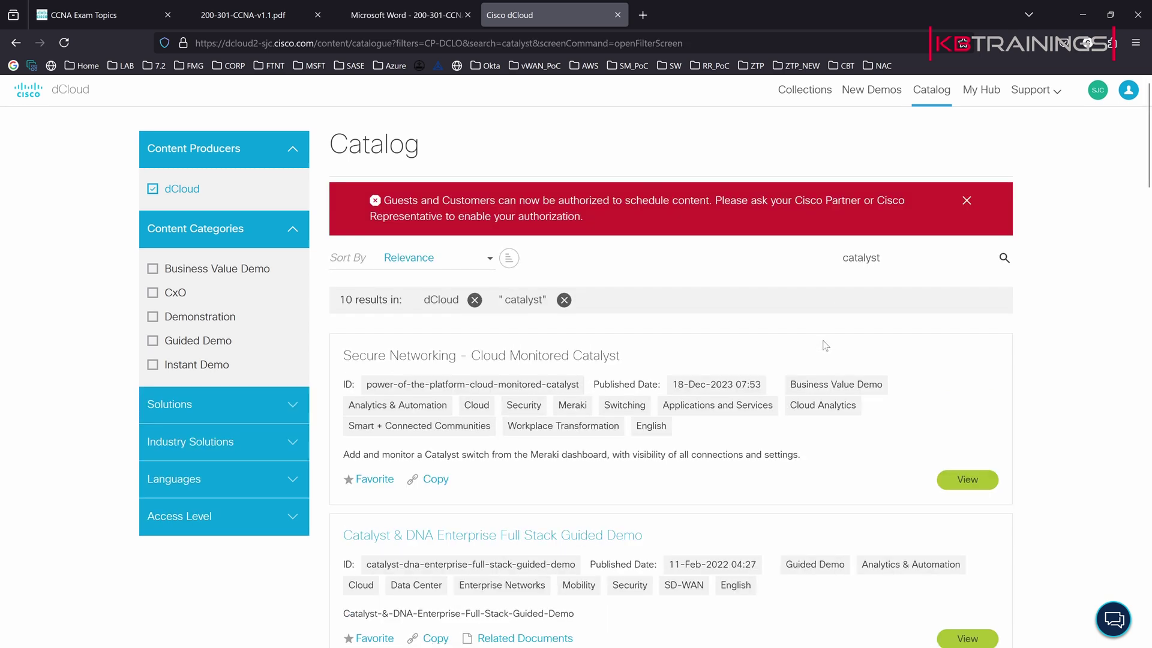
scroll(678, 358, down, 1)
scroll(681, 364, down, 2)
scroll(468, 348, down, 2)
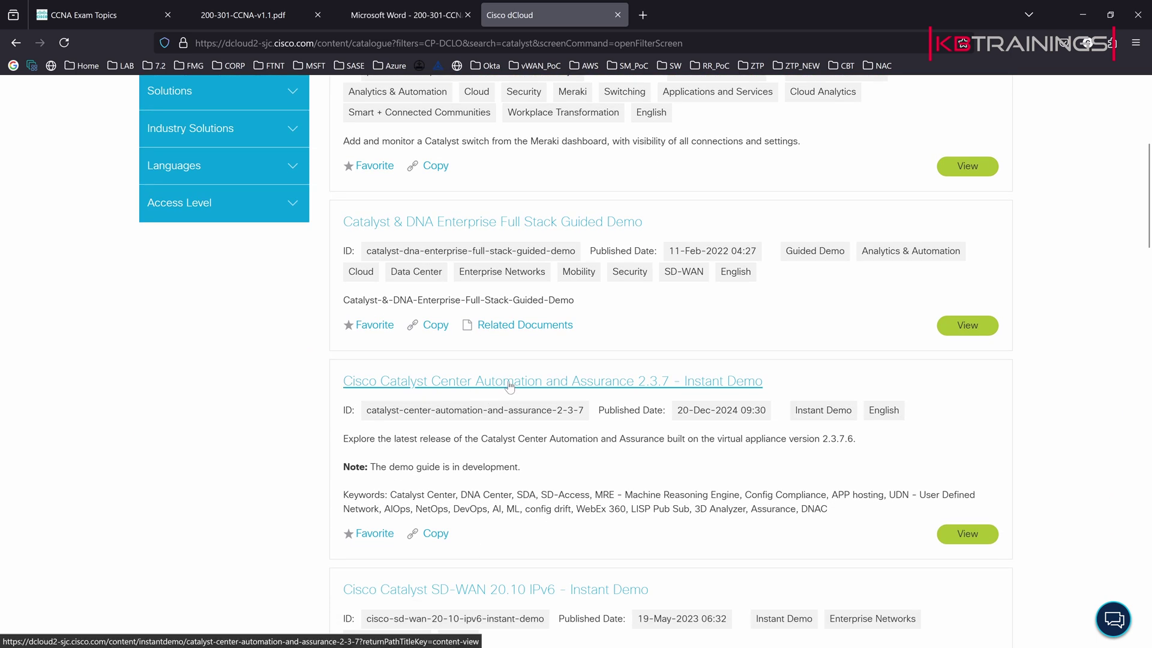
Open the Catalyst Center 2.3.7 Instant Demo details and select its login username and password.
click(509, 382)
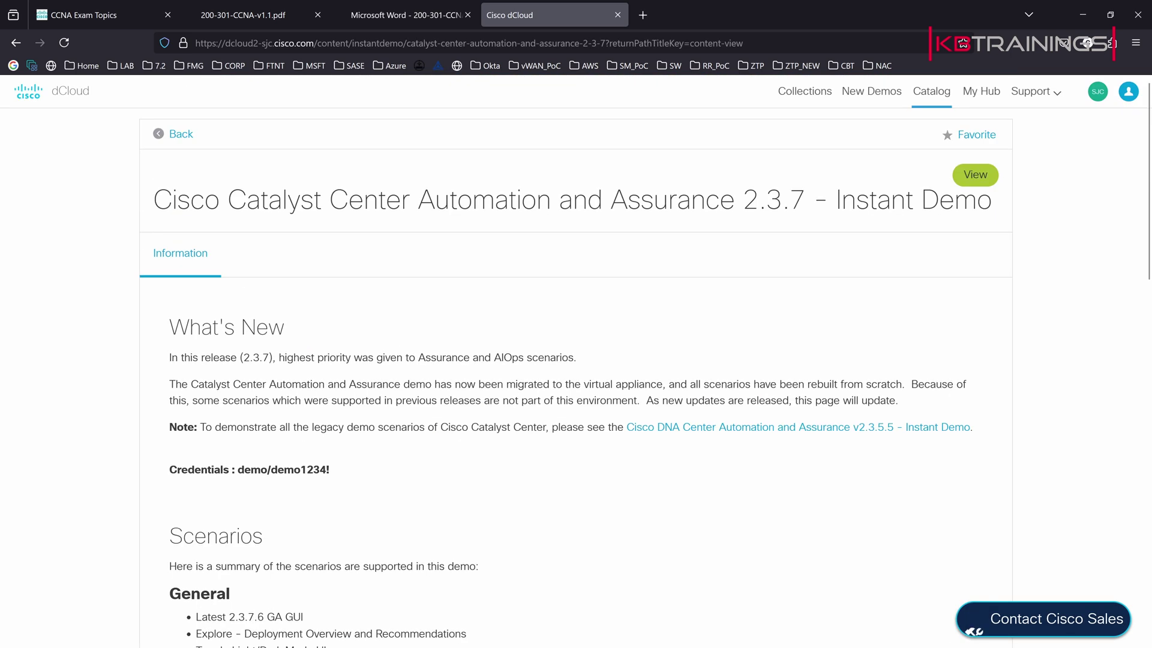
scroll(231, 346, down, 2)
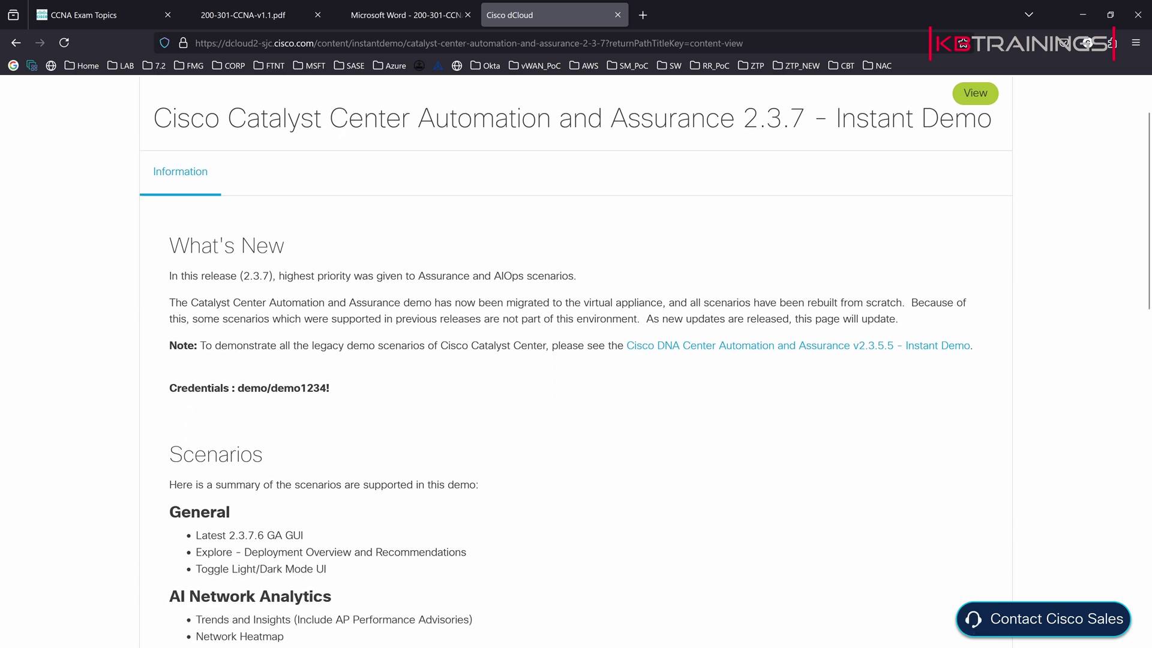
scroll(231, 347, down, 1)
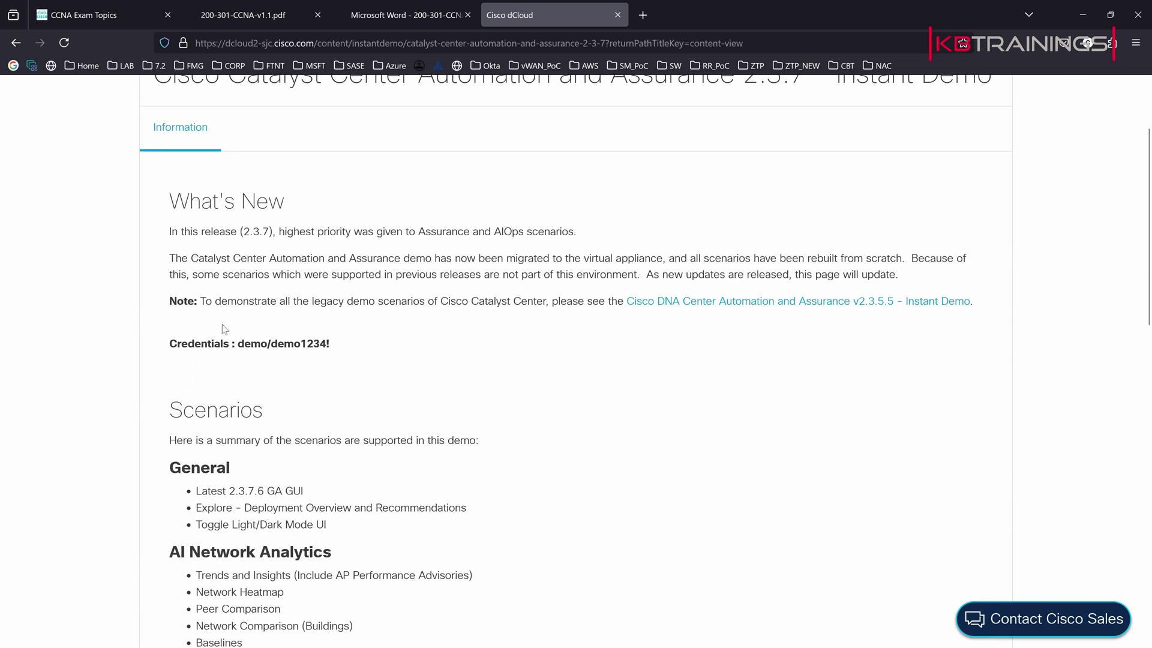
drag(170, 343, 329, 343)
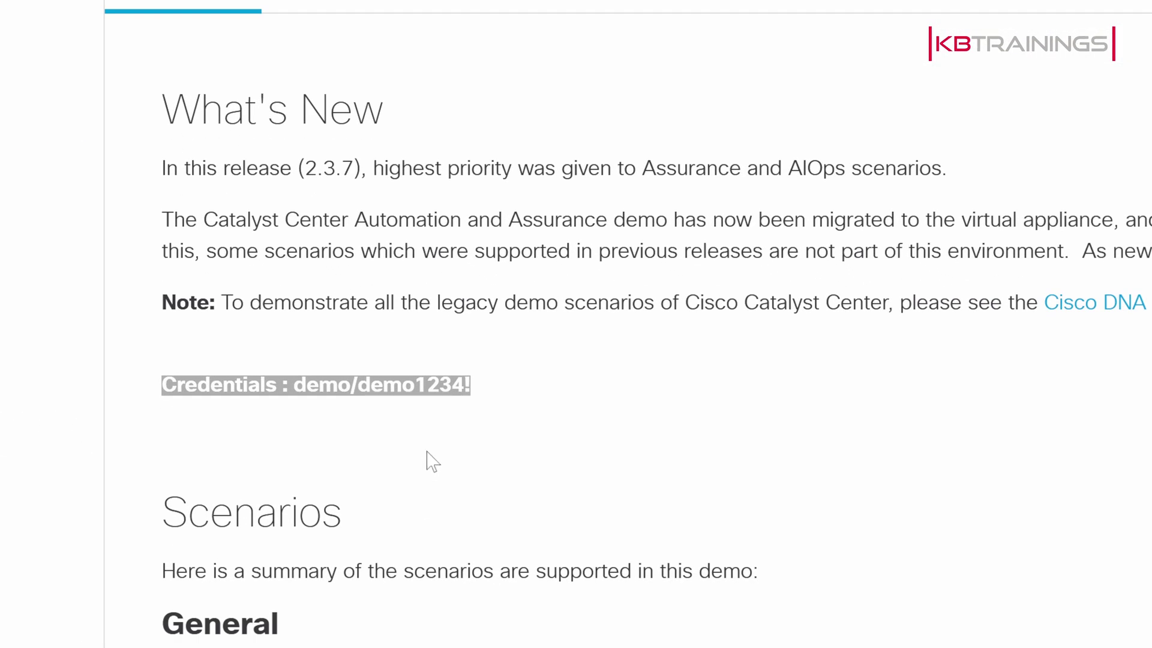
click(440, 423)
double_click(321, 384)
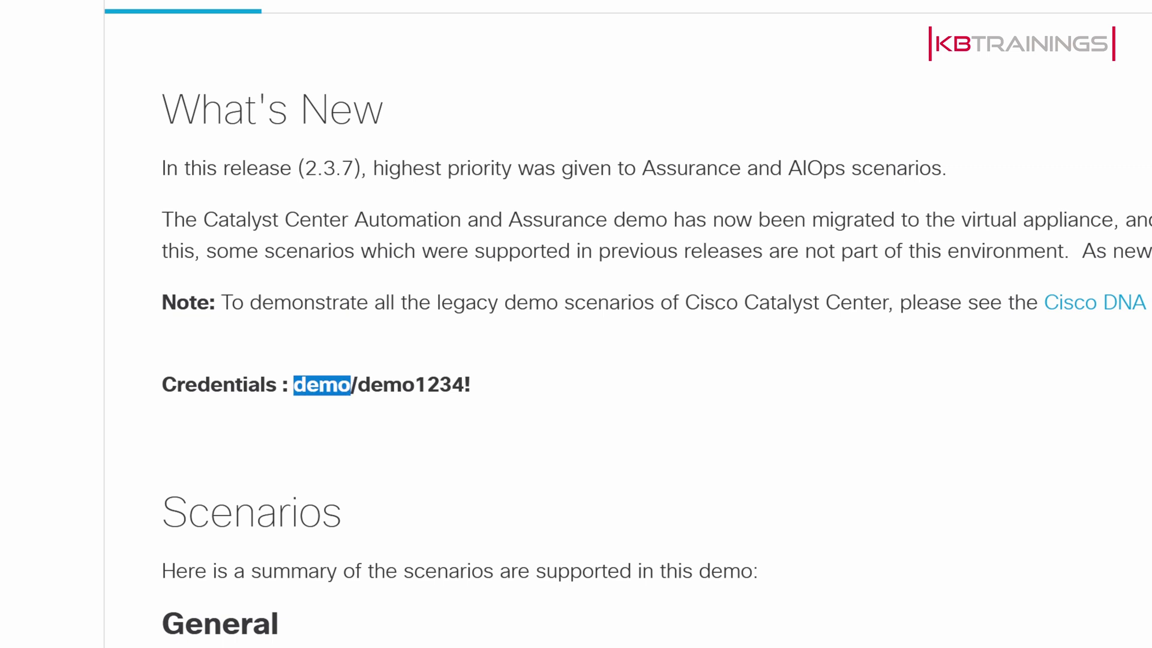
drag(358, 384, 451, 387)
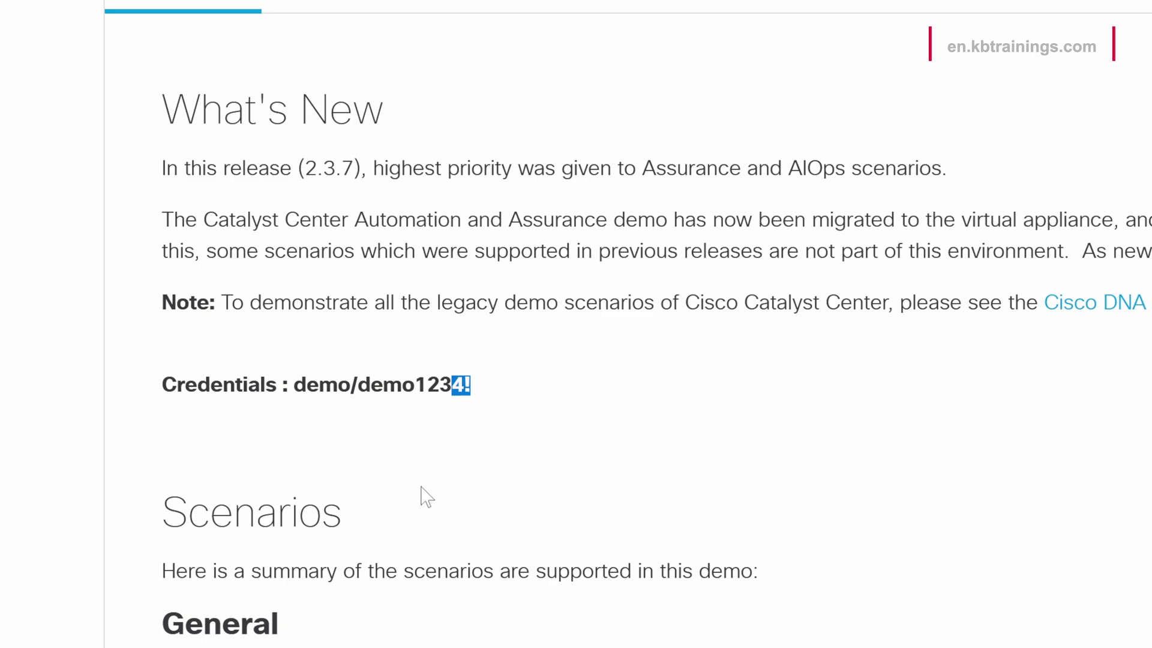
Launch the Catalyst Center 2.3.7 instant demo in a new tab.
scroll(423, 570, down, 3)
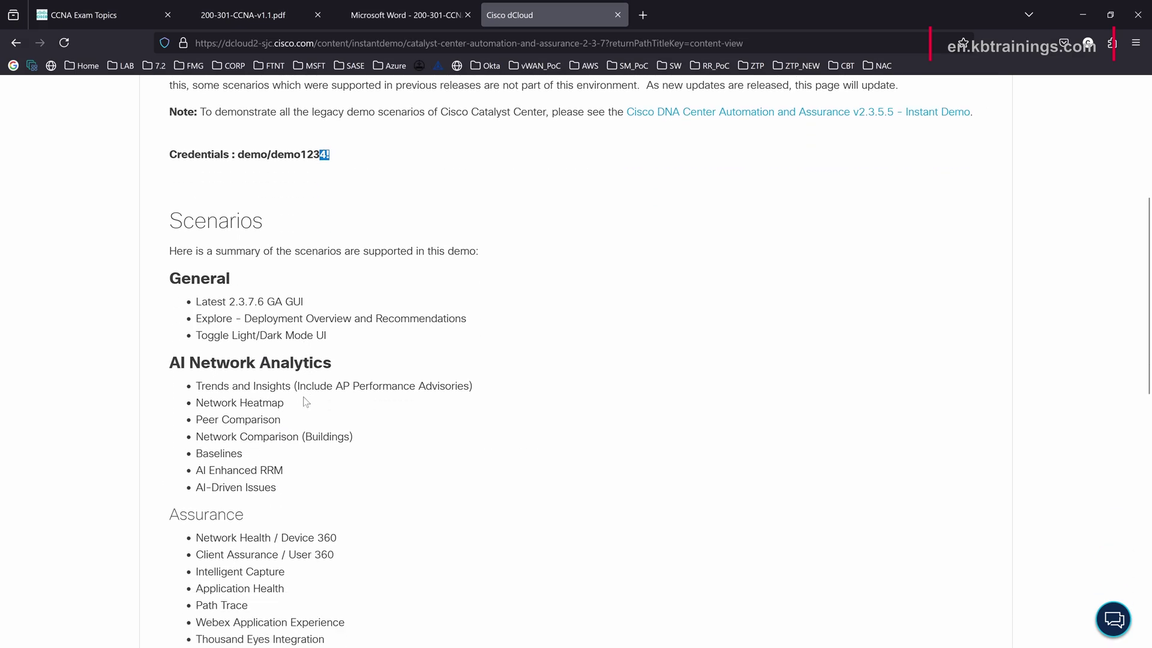
scroll(304, 402, down, 10)
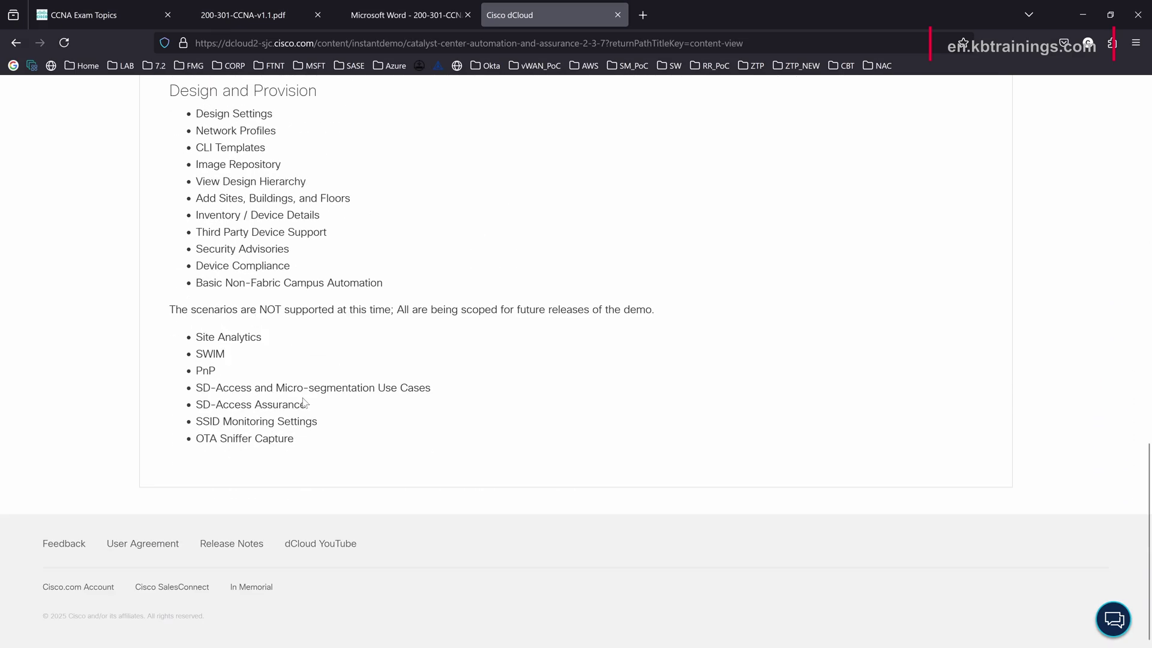
scroll(303, 402, up, 20)
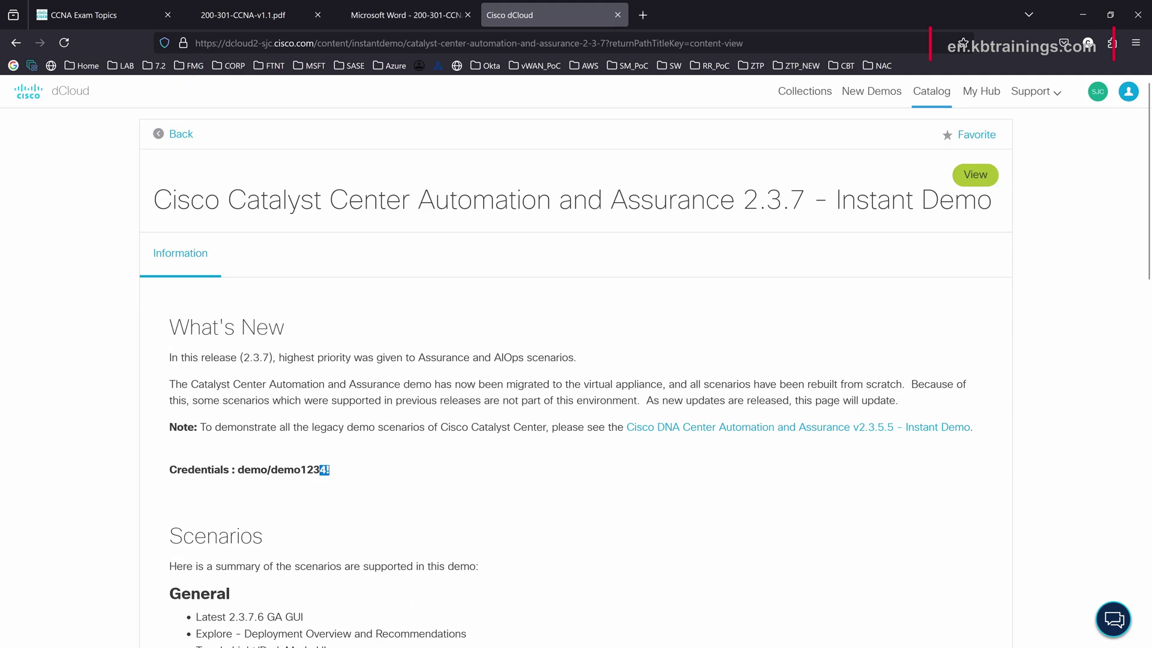
click(977, 176)
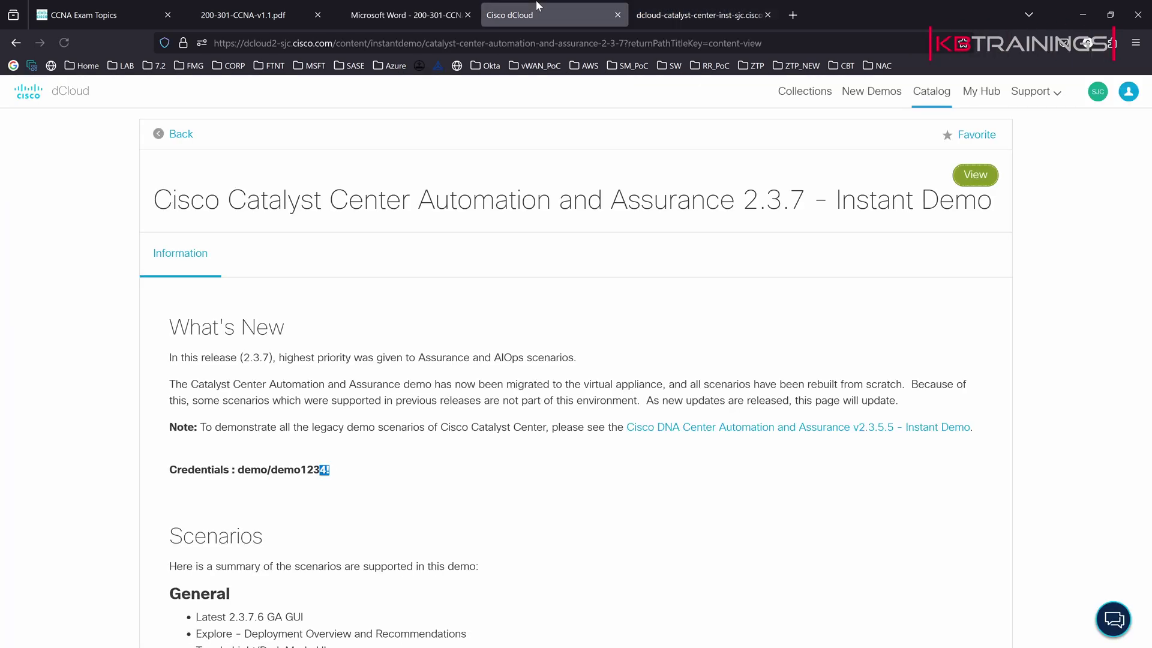
Filter the dCloud catalog to the 33 Instant Demo entries, then go to the Catalyst Center login tab.
click(931, 93)
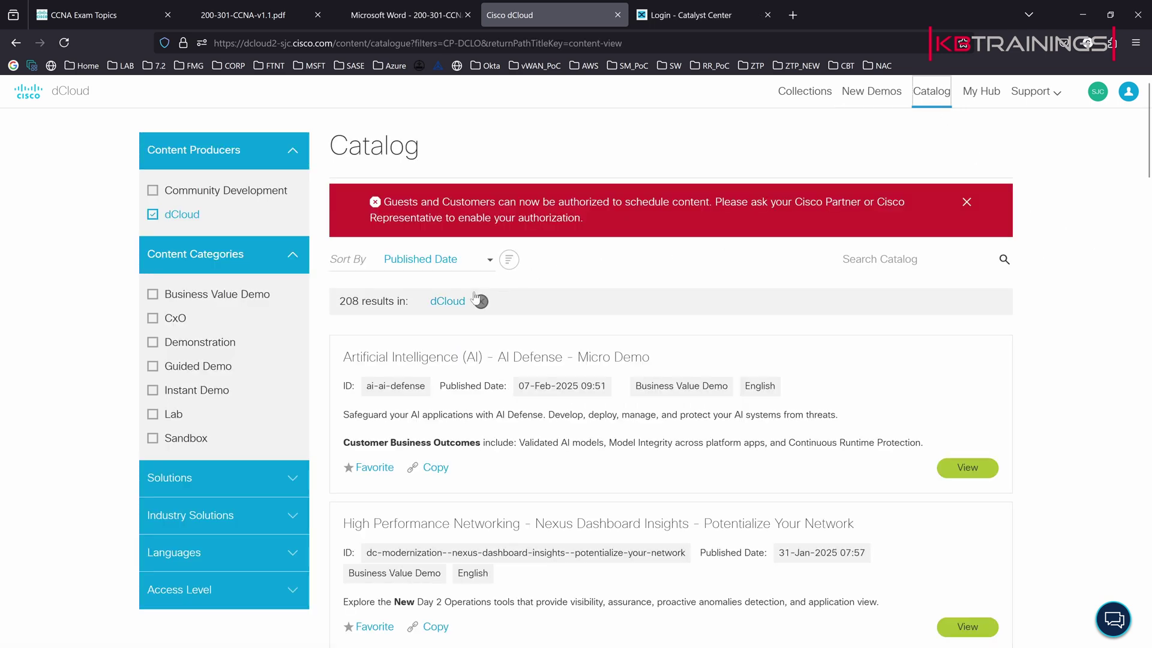
scroll(489, 390, down, 2)
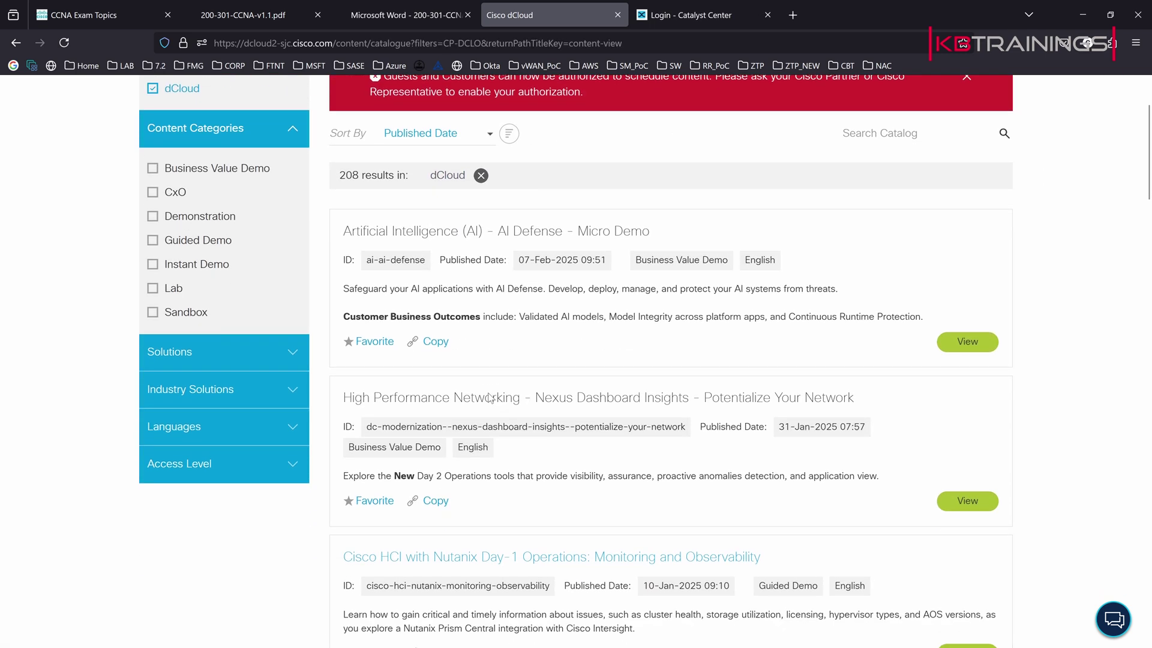
click(153, 264)
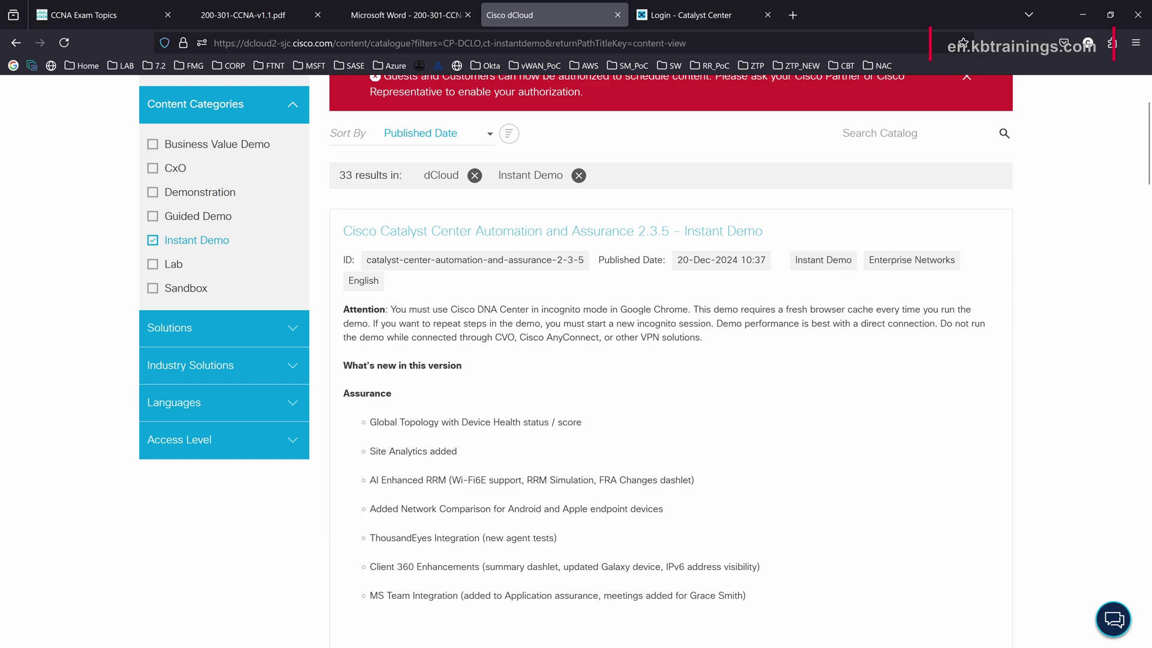
scroll(503, 318, down, 1)
scroll(502, 318, down, 20)
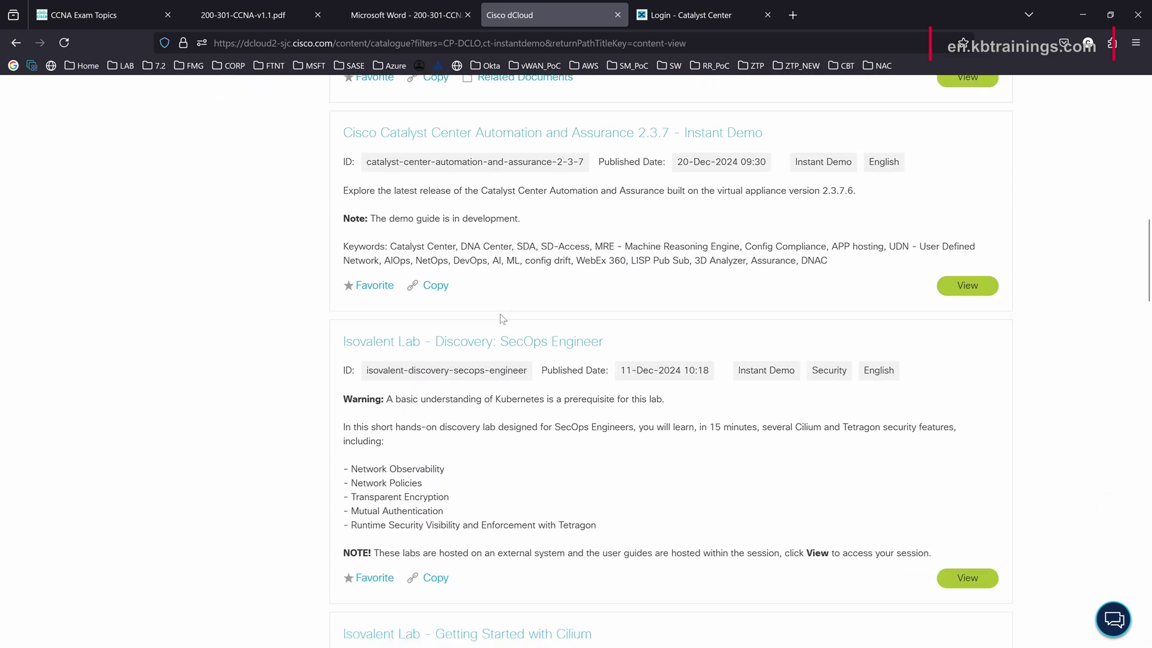
scroll(502, 322, up, 20)
scroll(618, 82, down, 1)
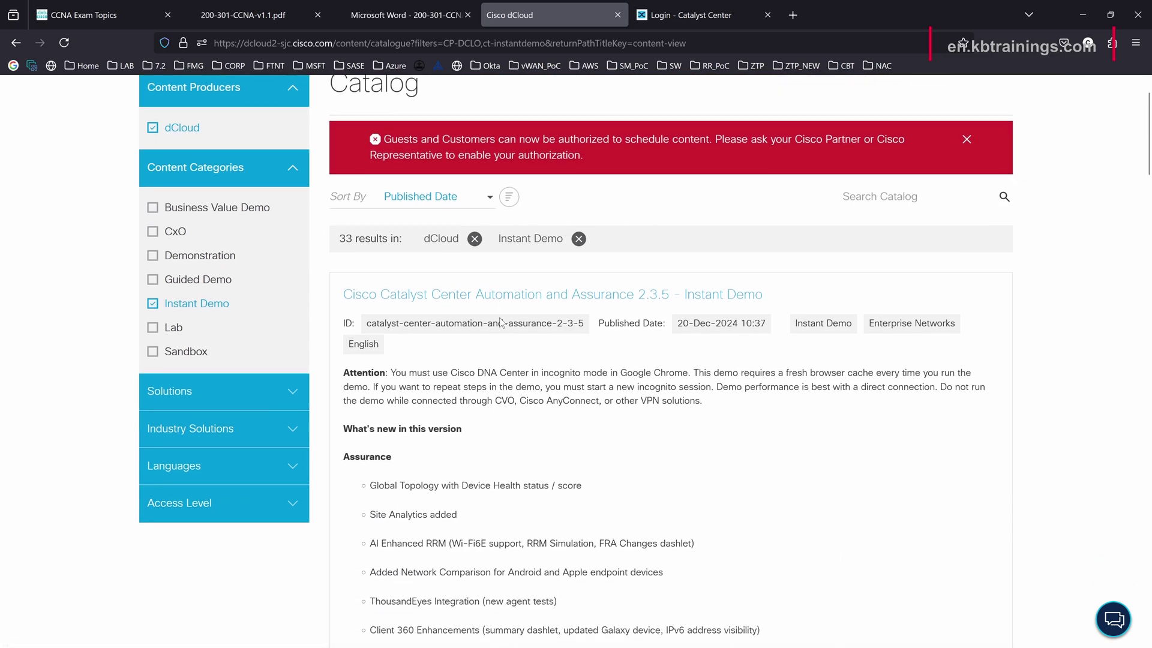
click(668, 9)
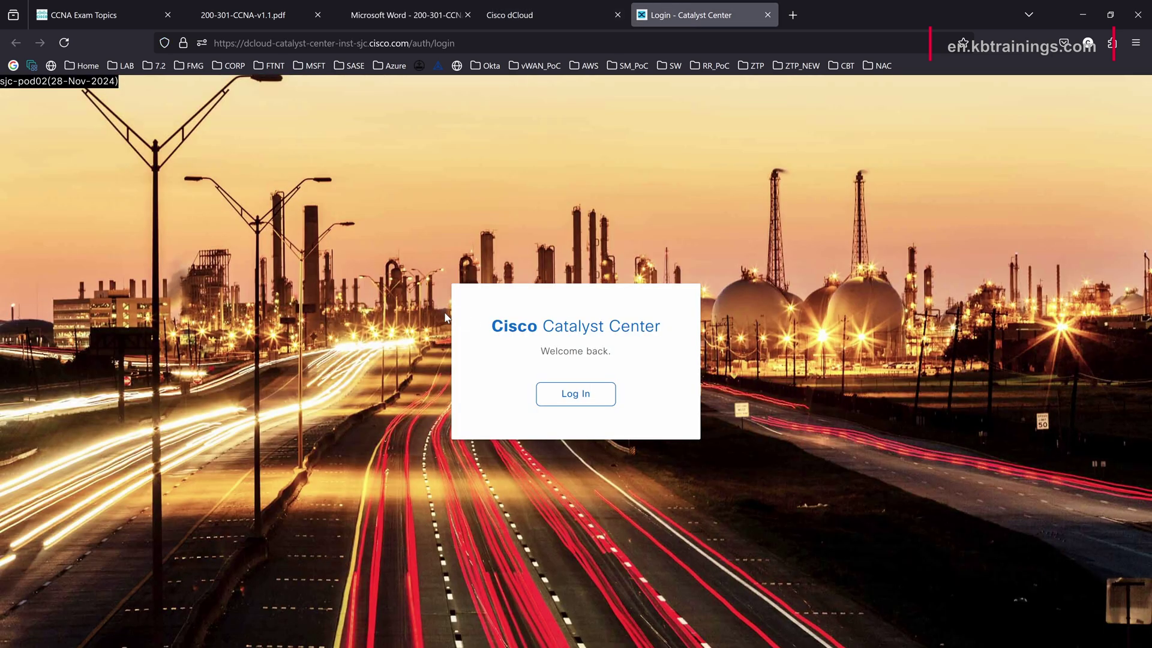
Log in to the lab instance with the demo account's username and password, declining to save the password.
click(573, 398)
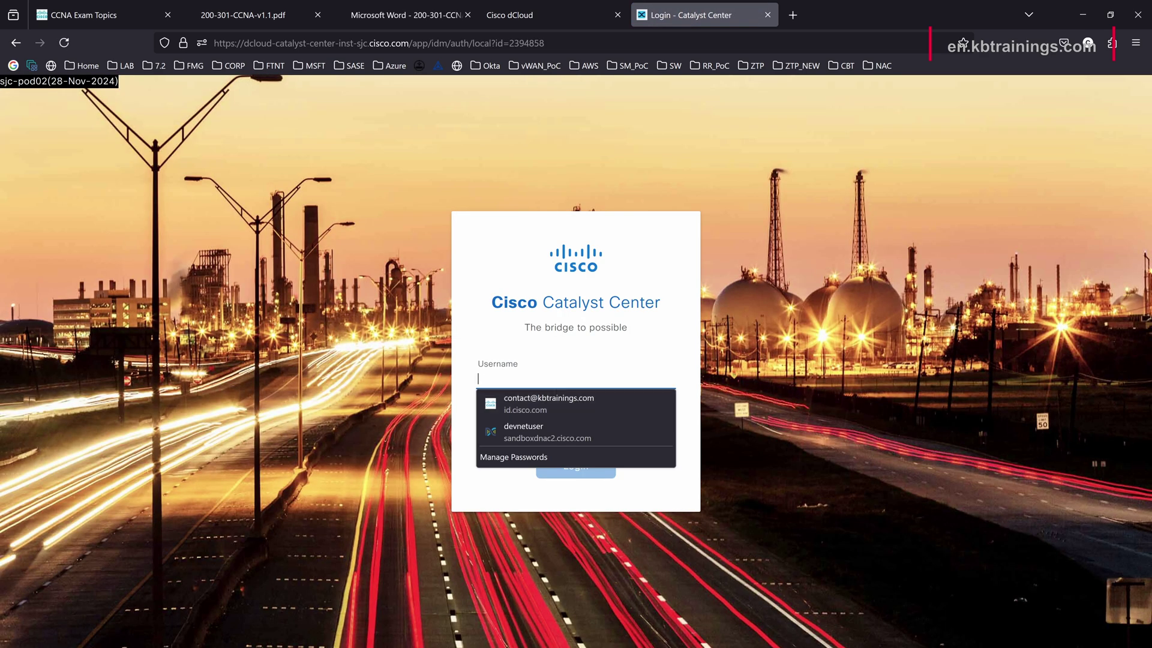
key(Escape)
text(demo)
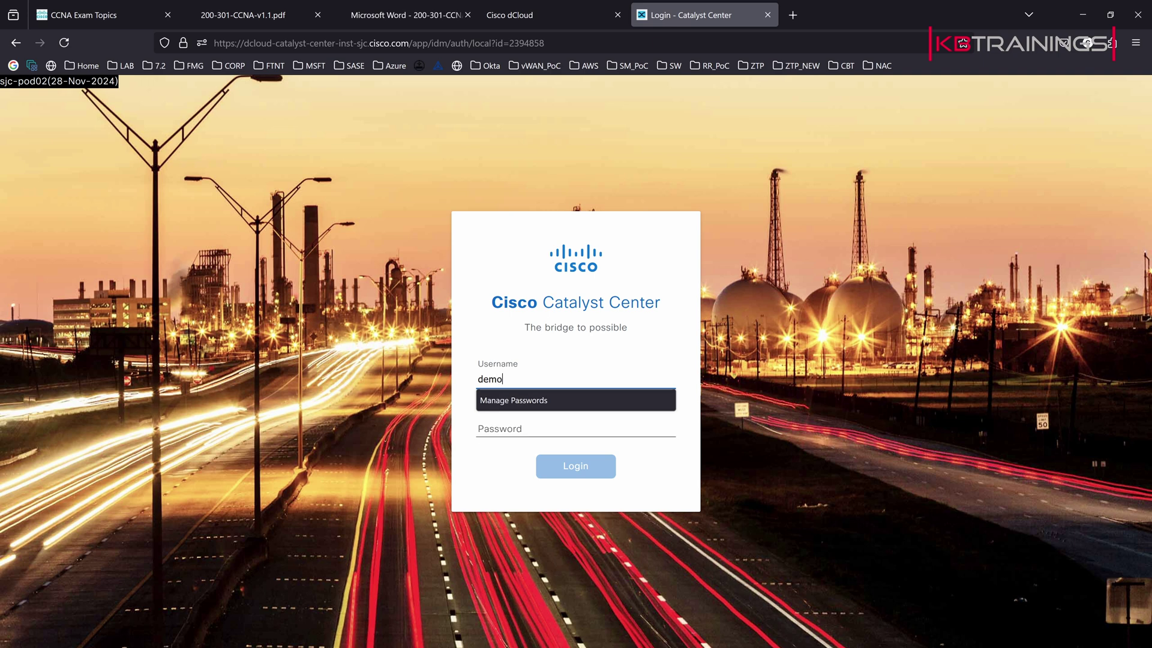
key(Escape)
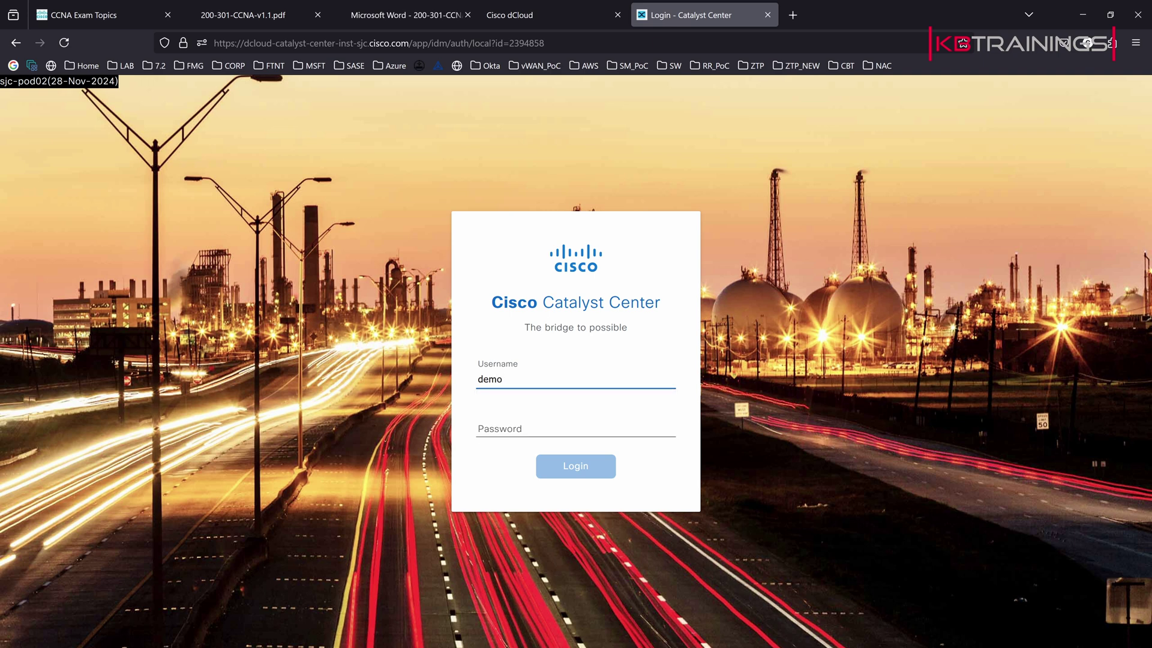
key(Tab)
text(C)
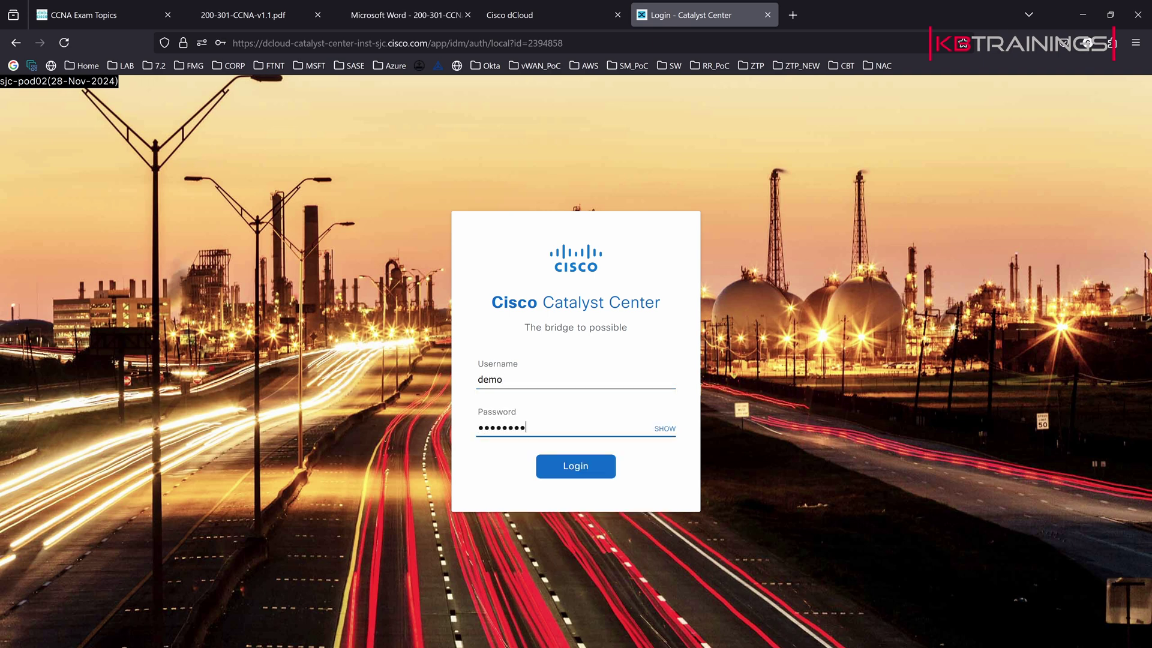
key(Return)
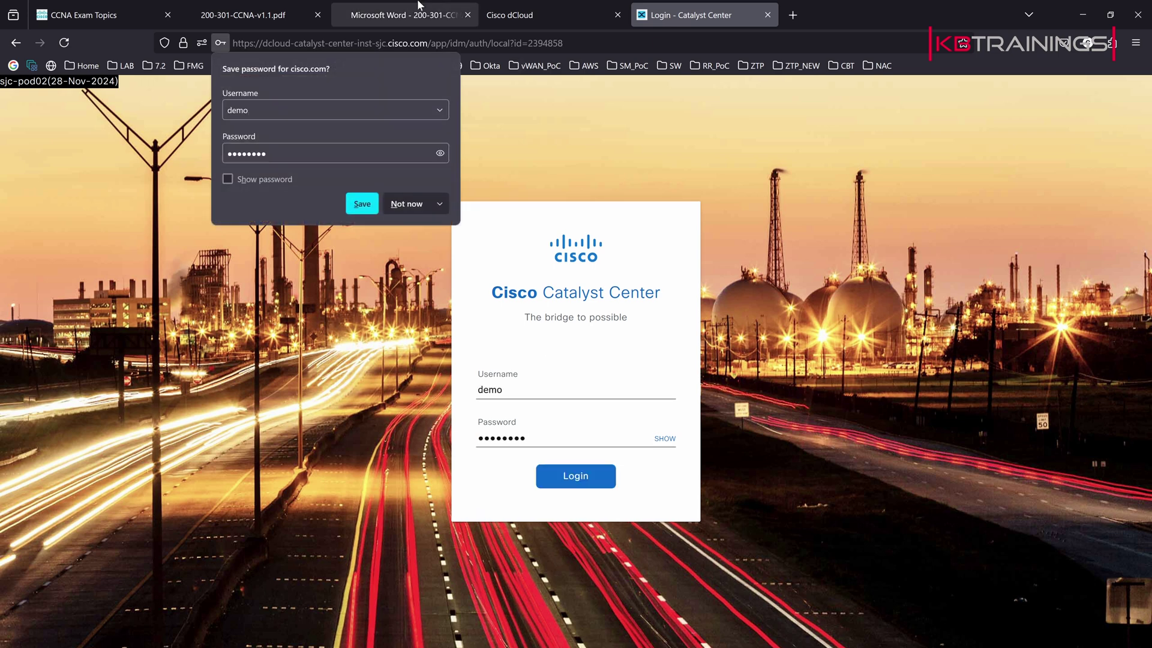
click(406, 202)
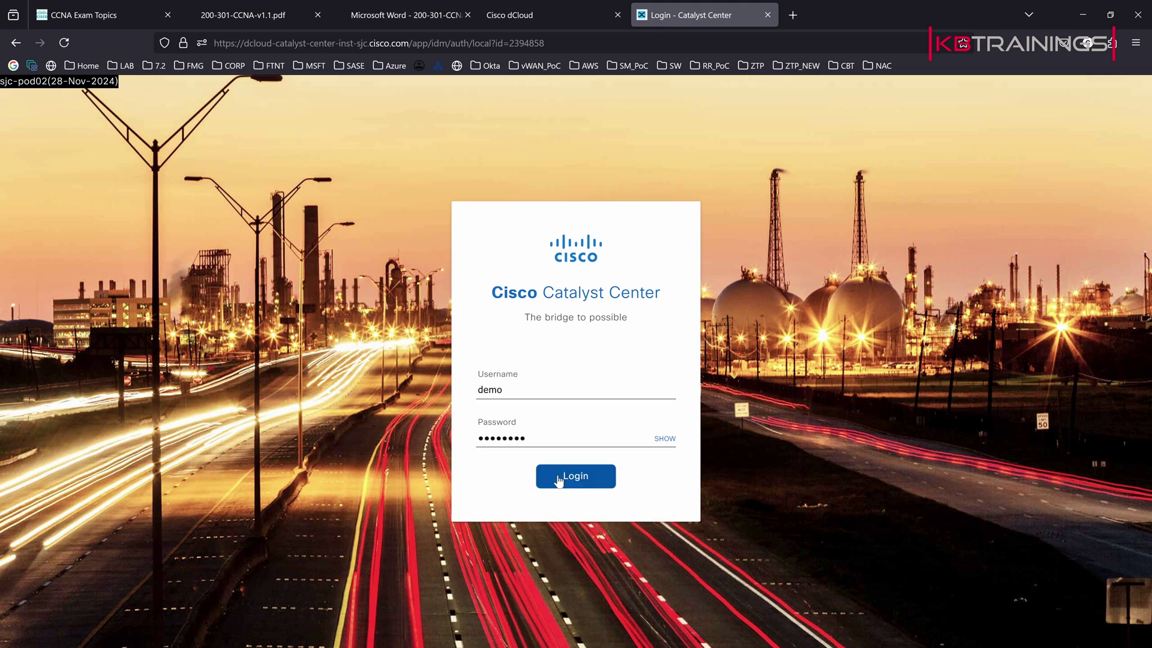
click(664, 439)
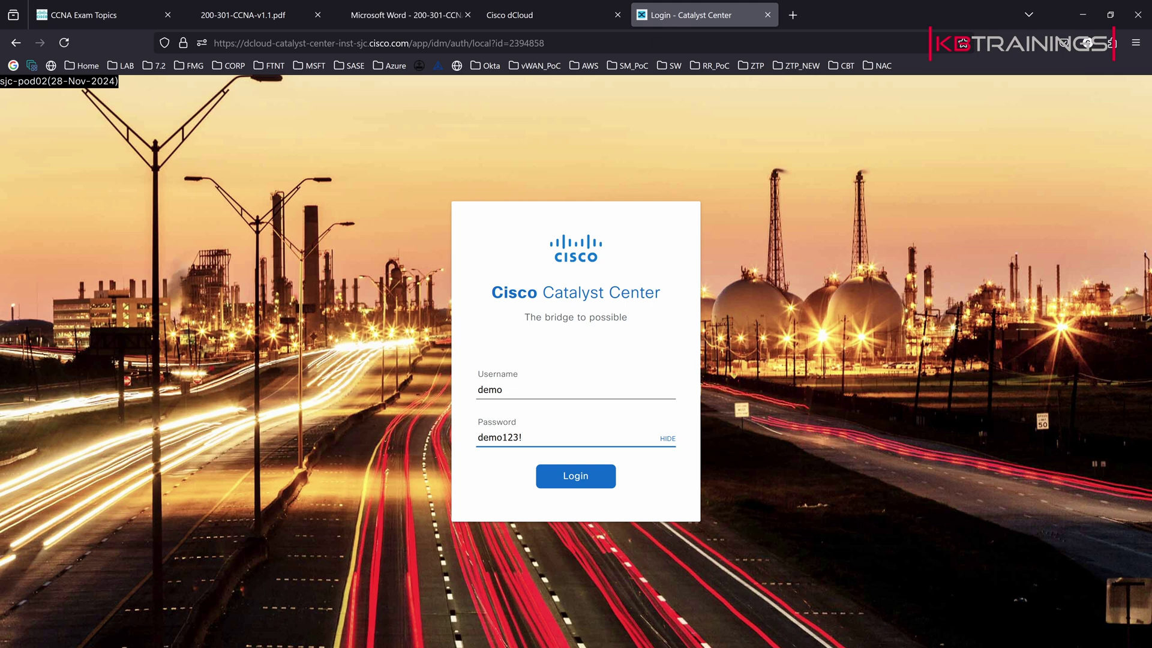
click(572, 478)
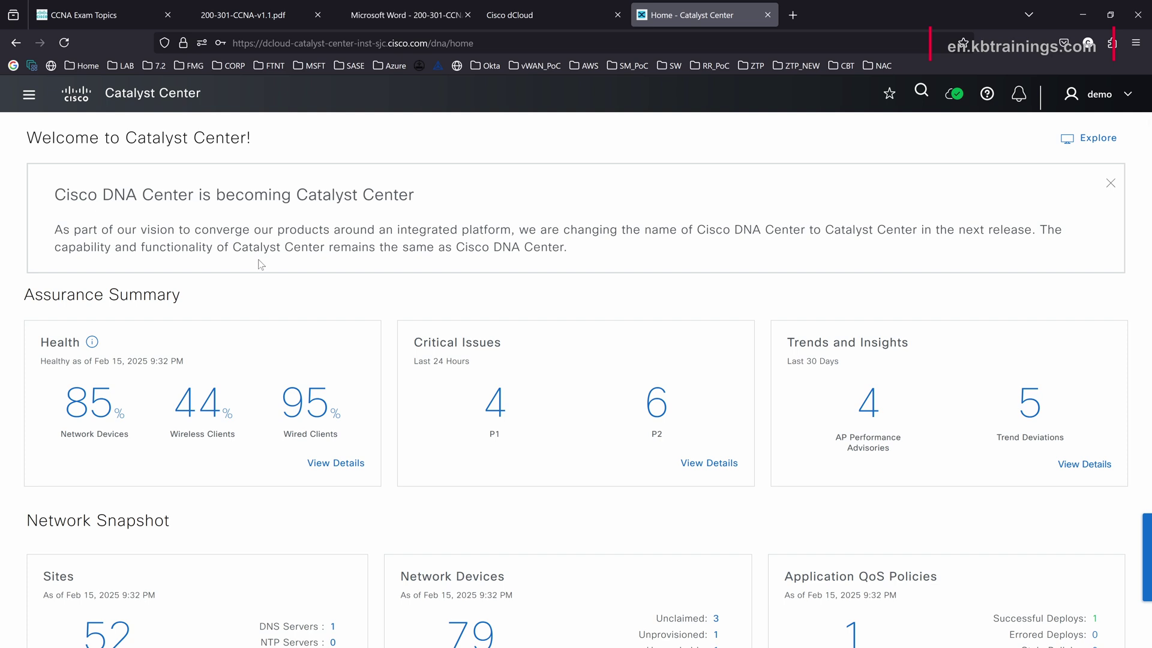
Underline the DNA Center rename notice, then highlight the 85% network device health in Assurance Summary.
mouse_move(104, 211)
mouse_down()
mouse_move(434, 214)
mouse_move(432, 177)
mouse_up()
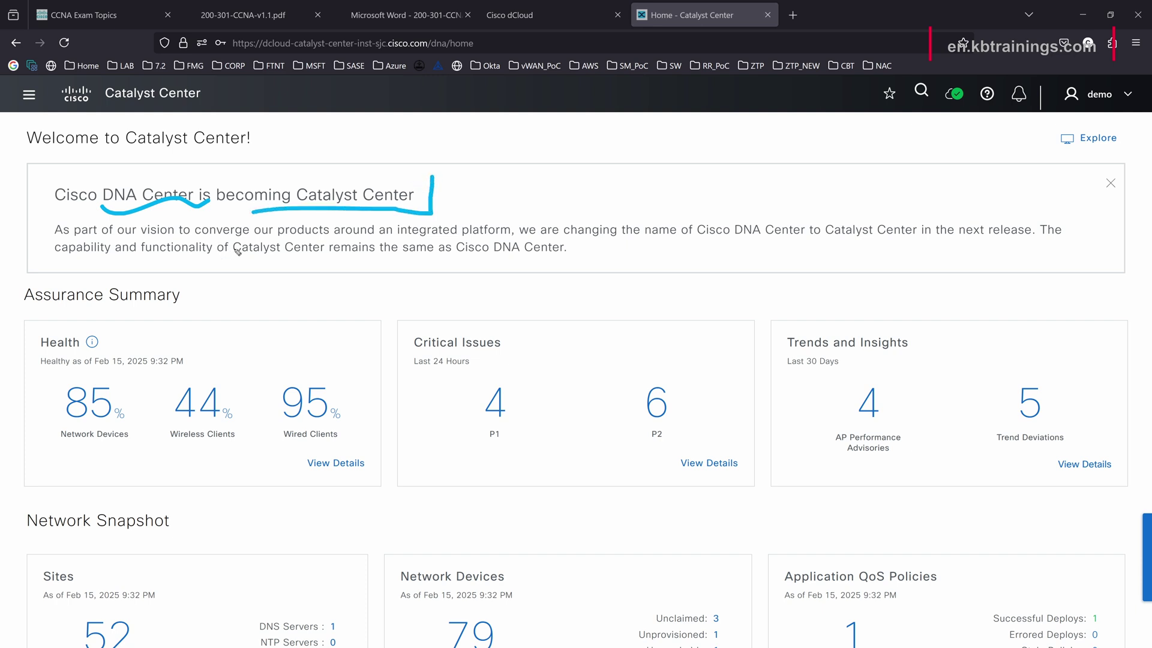
key(e)
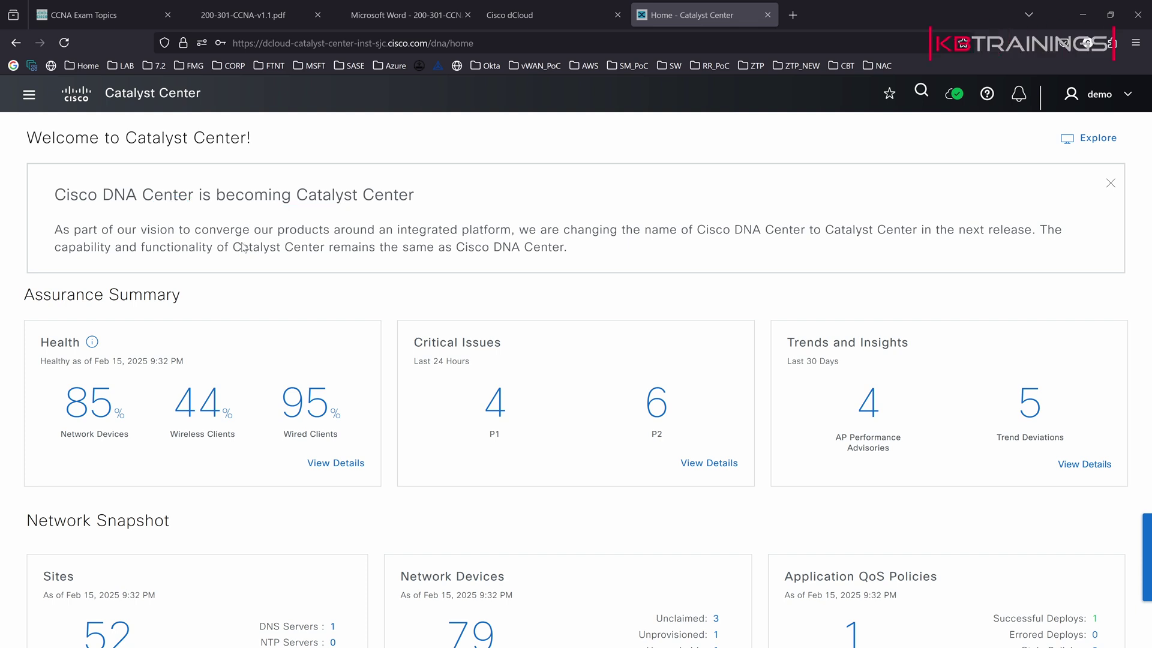
scroll(243, 248, down, 3)
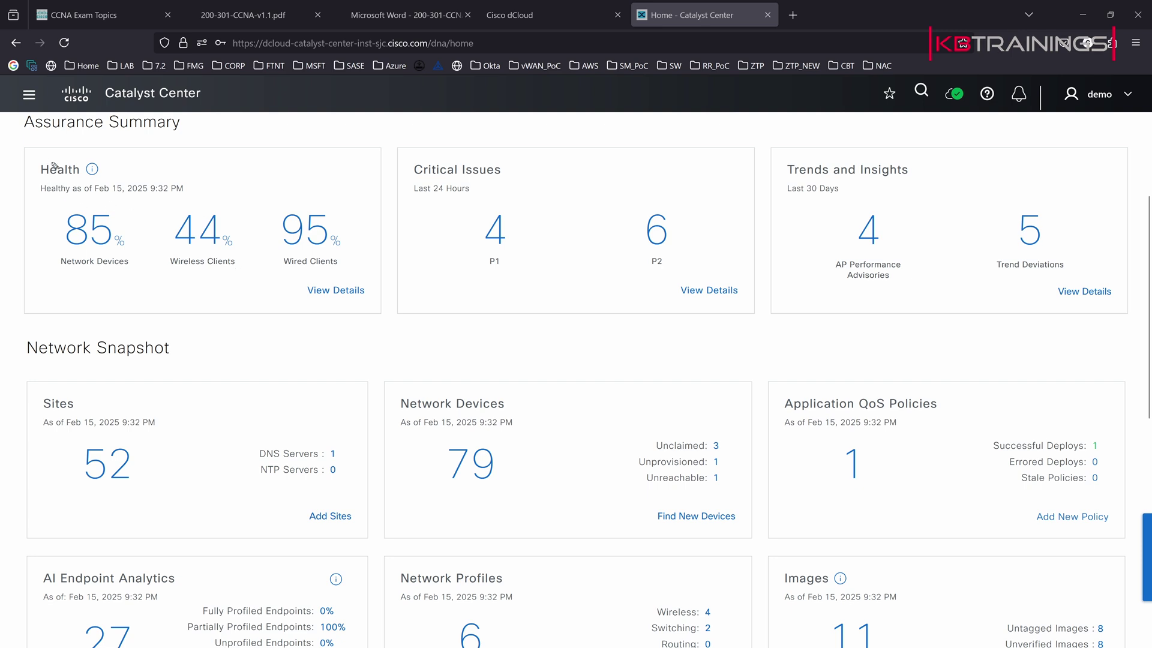
drag(72, 155, 32, 240)
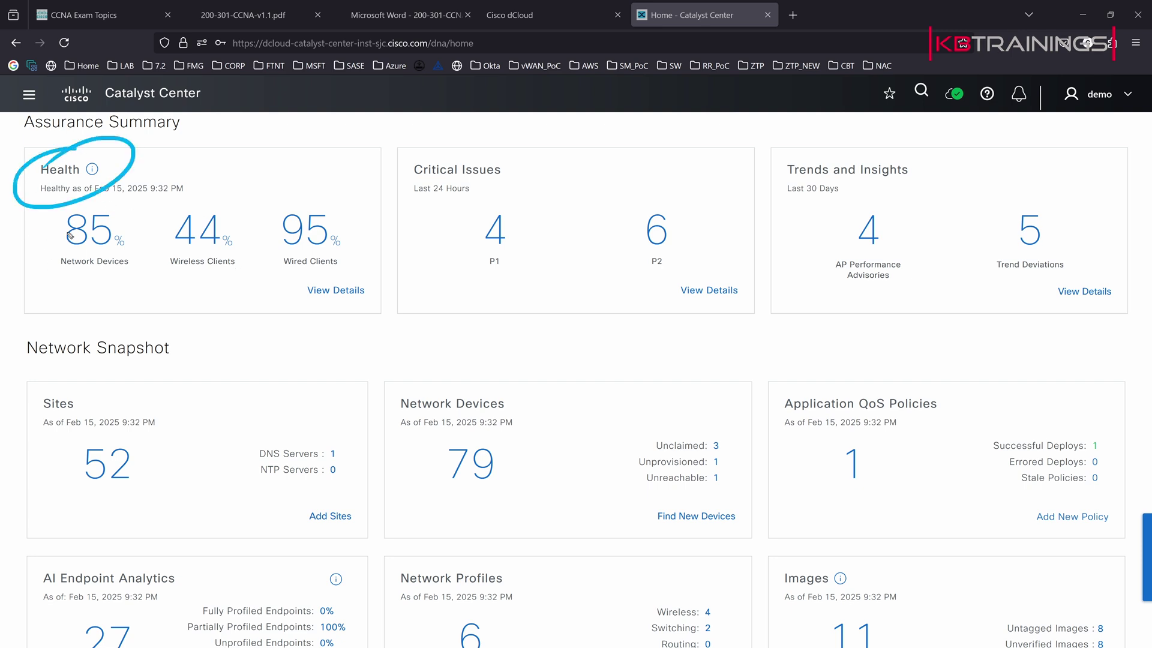
mouse_move(210, 172)
mouse_down()
mouse_move(127, 213)
mouse_move(158, 210)
mouse_up()
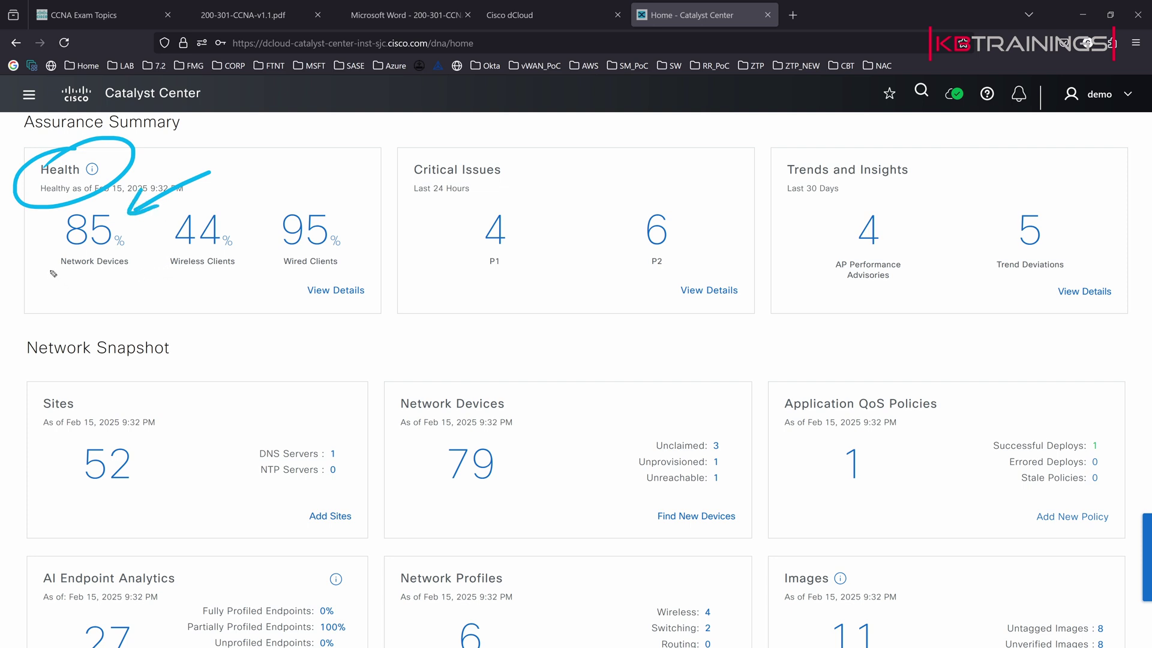
drag(50, 269, 246, 275)
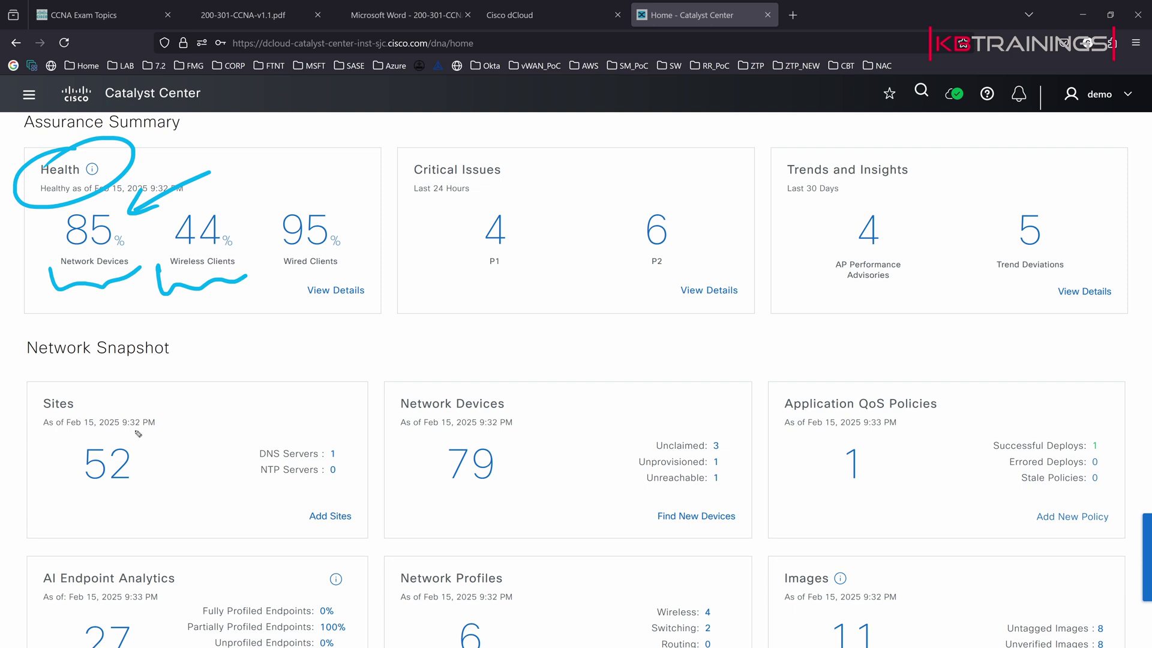
Mark the Network Snapshot counts: 52 sites, 79 network devices and 1 QoS policy.
mouse_move(210, 416)
mouse_down()
mouse_move(146, 455)
mouse_move(171, 452)
mouse_up()
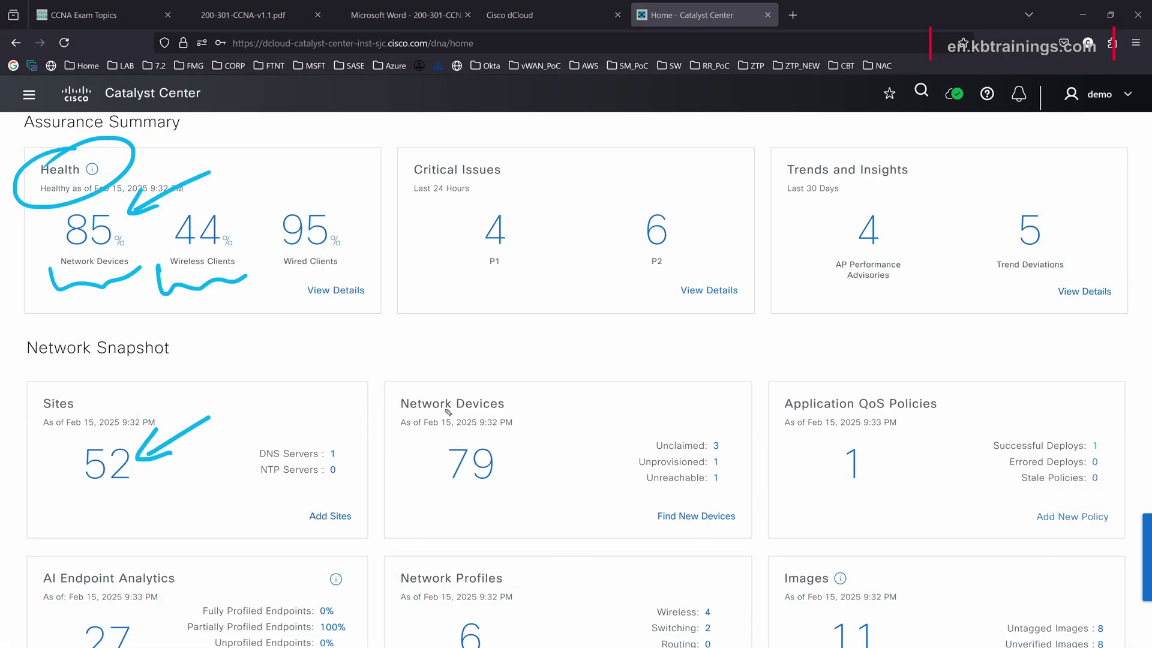
mouse_move(515, 457)
mouse_down()
mouse_move(596, 418)
mouse_move(545, 459)
mouse_up()
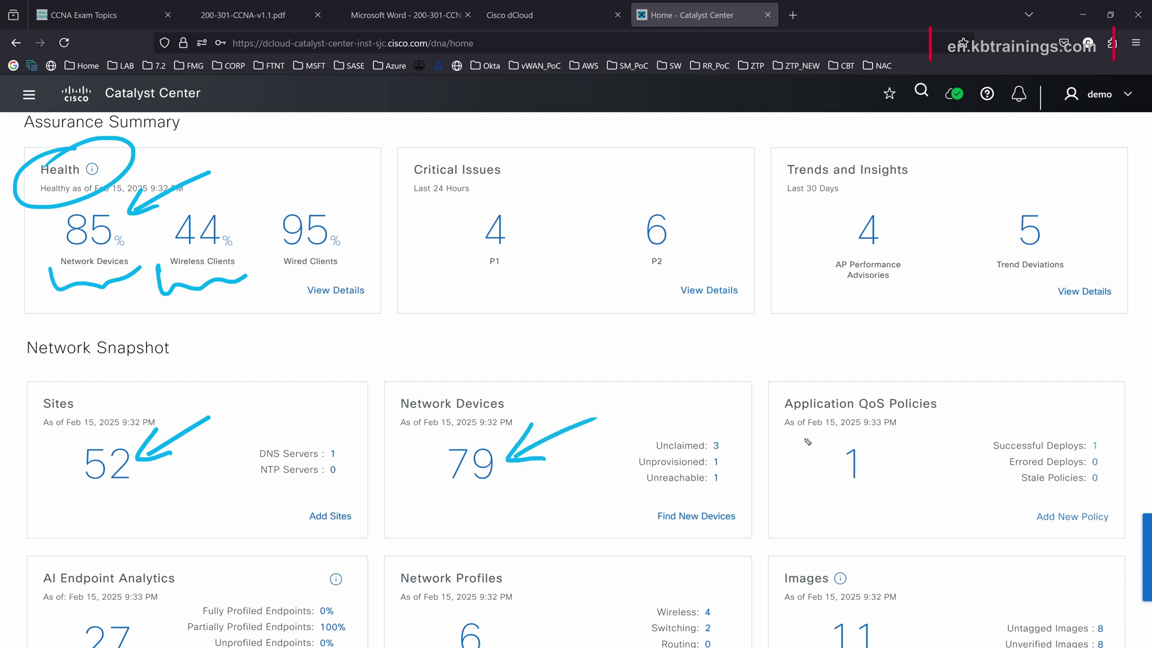
mouse_move(844, 435)
mouse_down()
mouse_move(898, 466)
mouse_move(813, 453)
mouse_up()
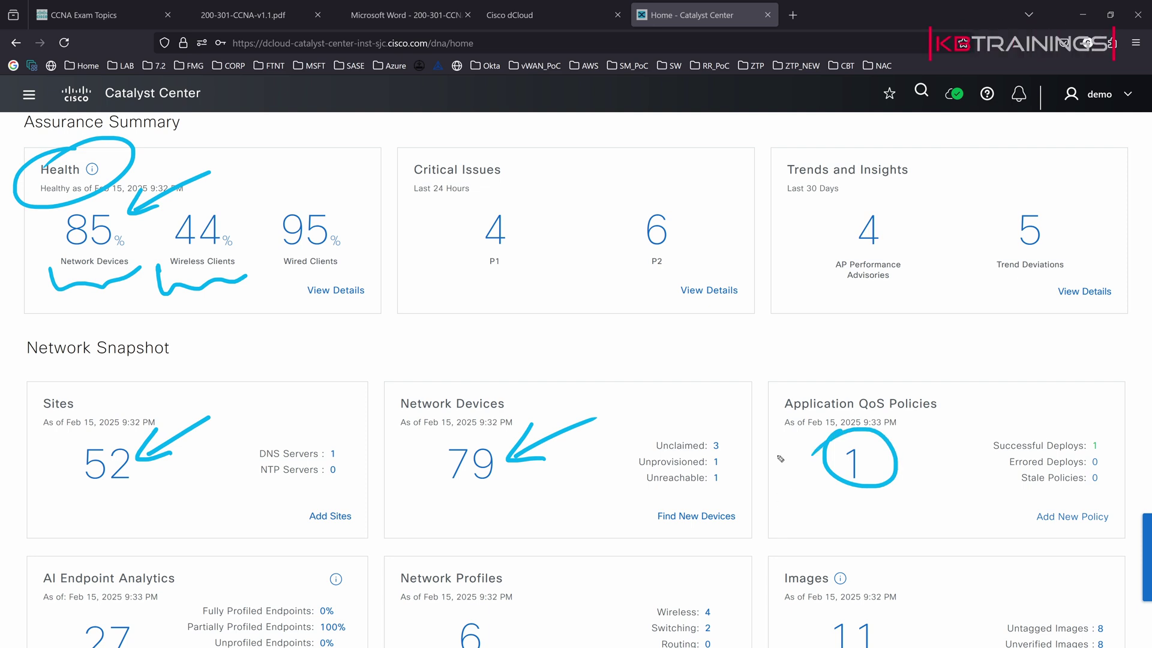
Clear the annotations, scroll the dashboard, and go to Design > Network Hierarchy from the main menu.
key(e)
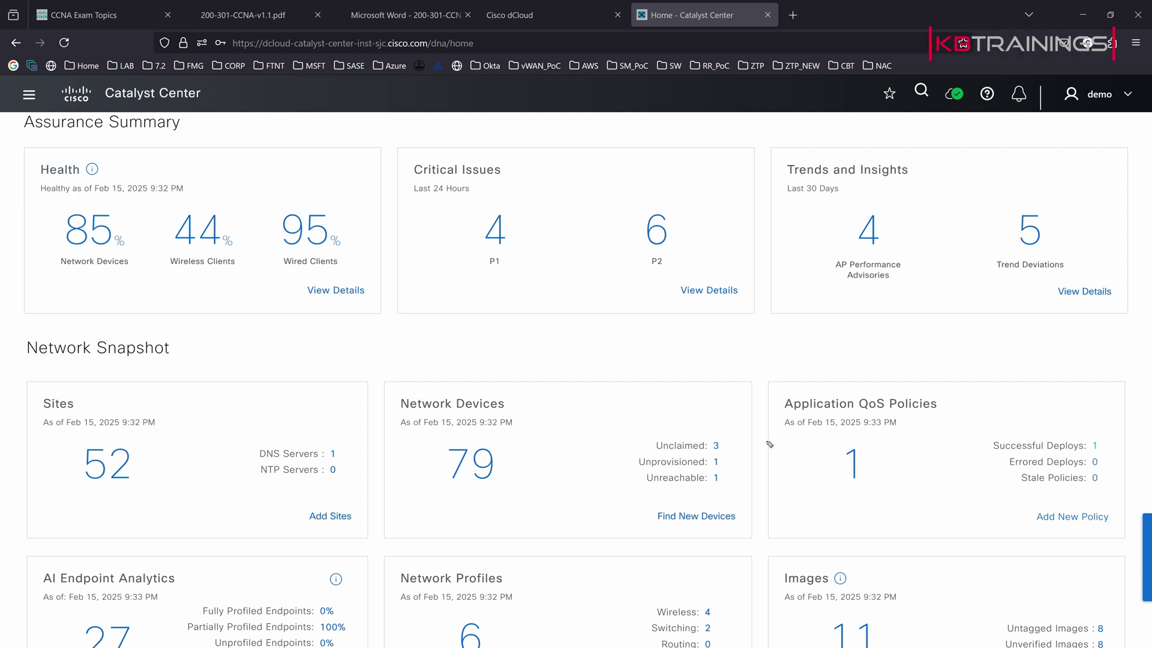
scroll(768, 442, down, 5)
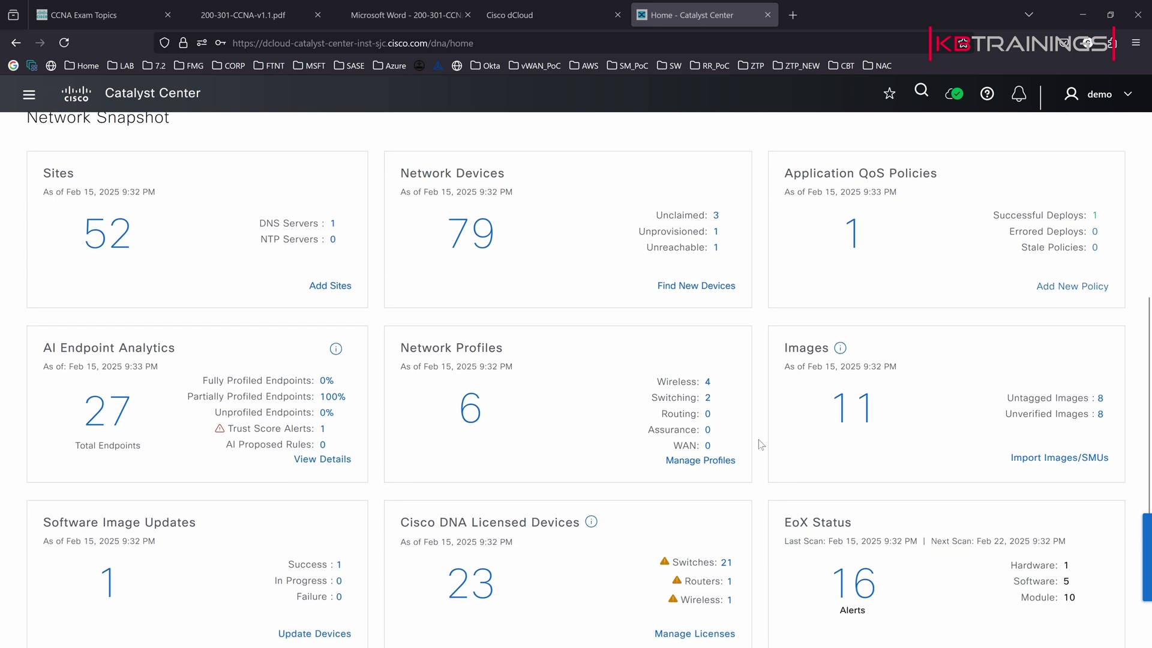
scroll(761, 444, down, 1)
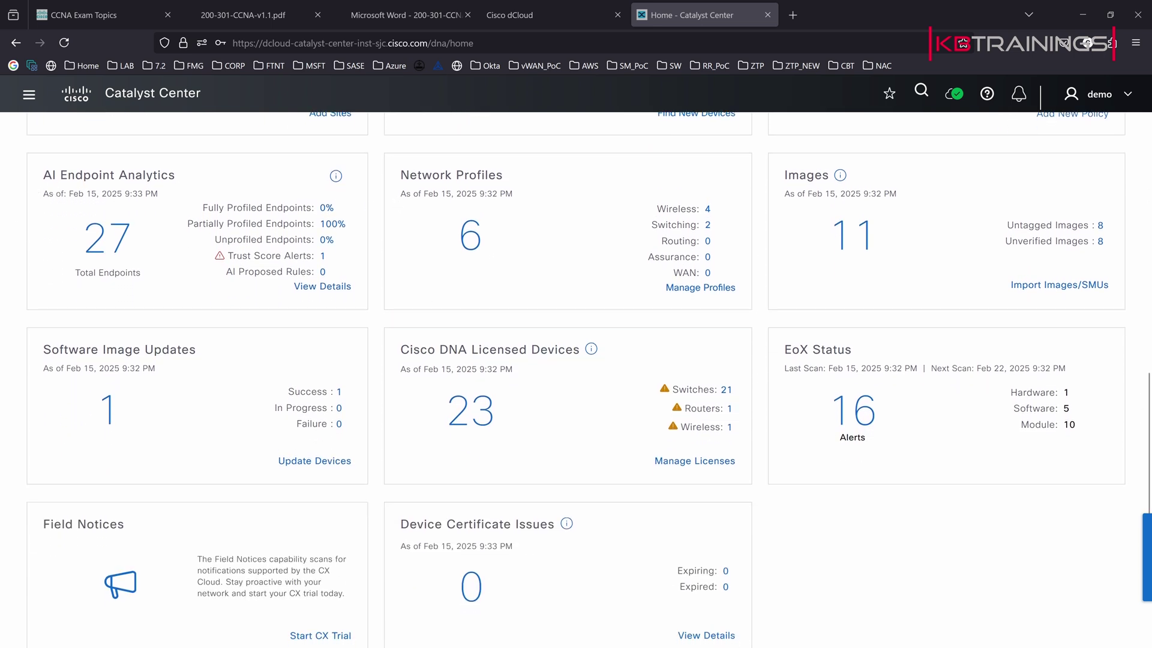
scroll(458, 276, down, 2)
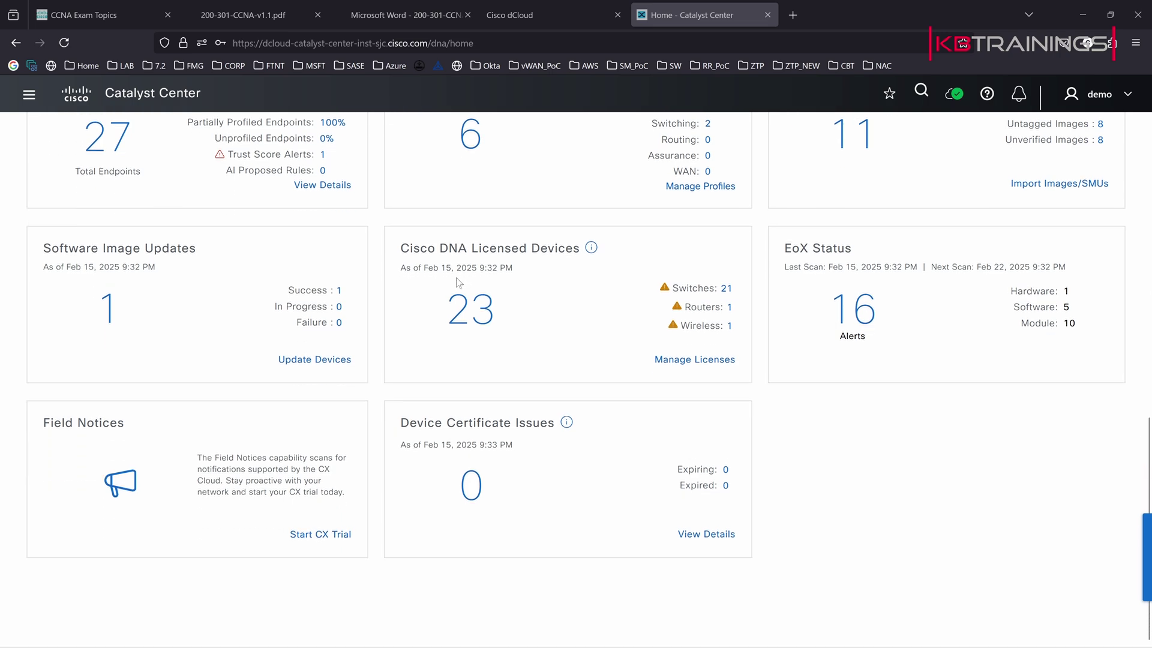
scroll(457, 284, up, 10)
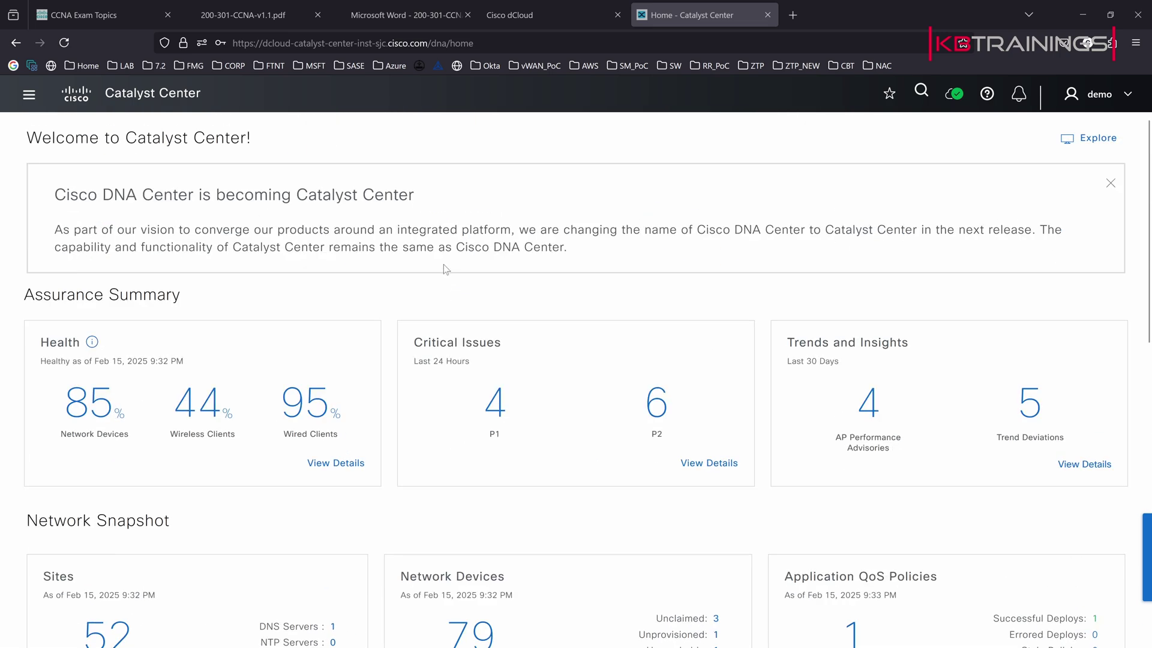
click(30, 96)
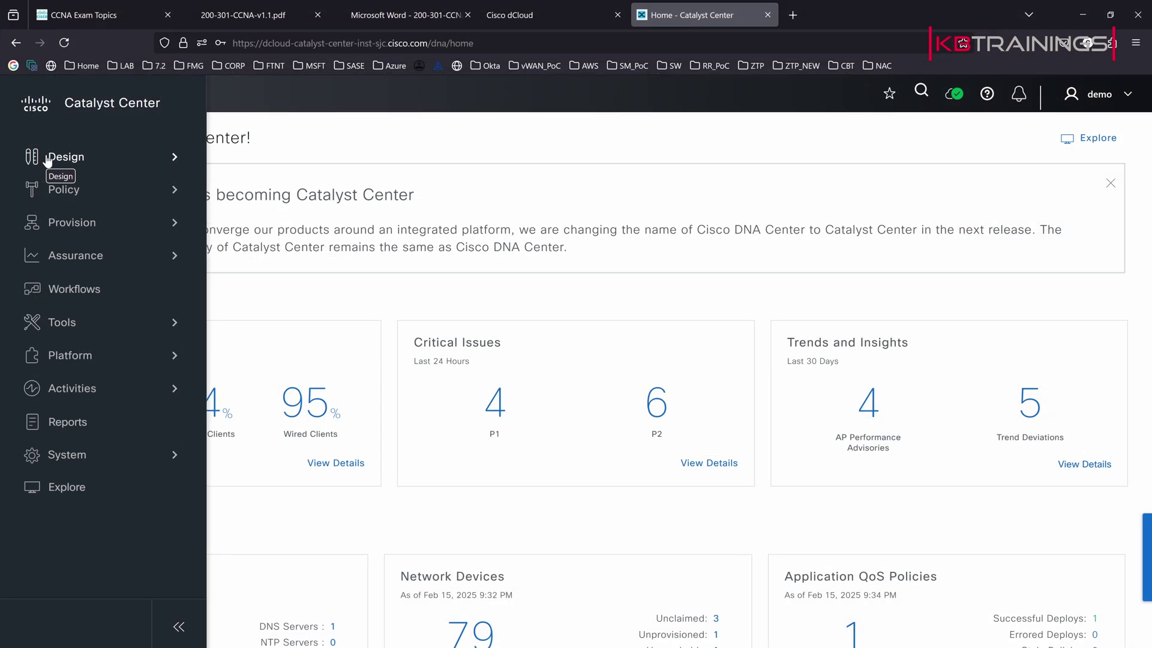
click(53, 190)
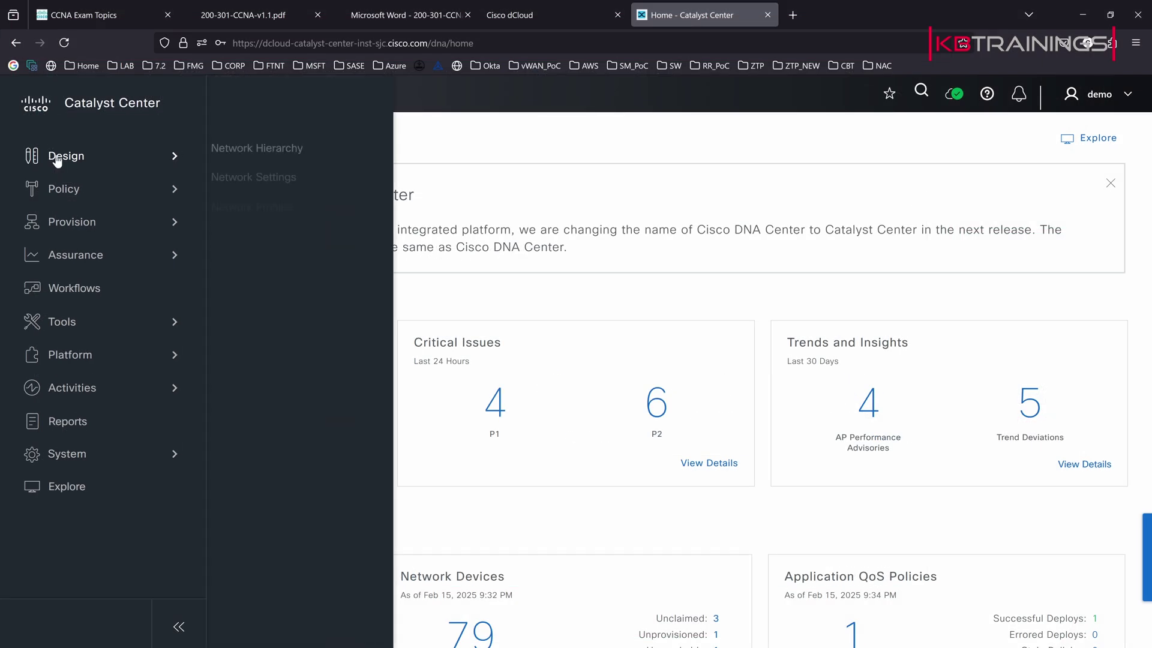
click(272, 150)
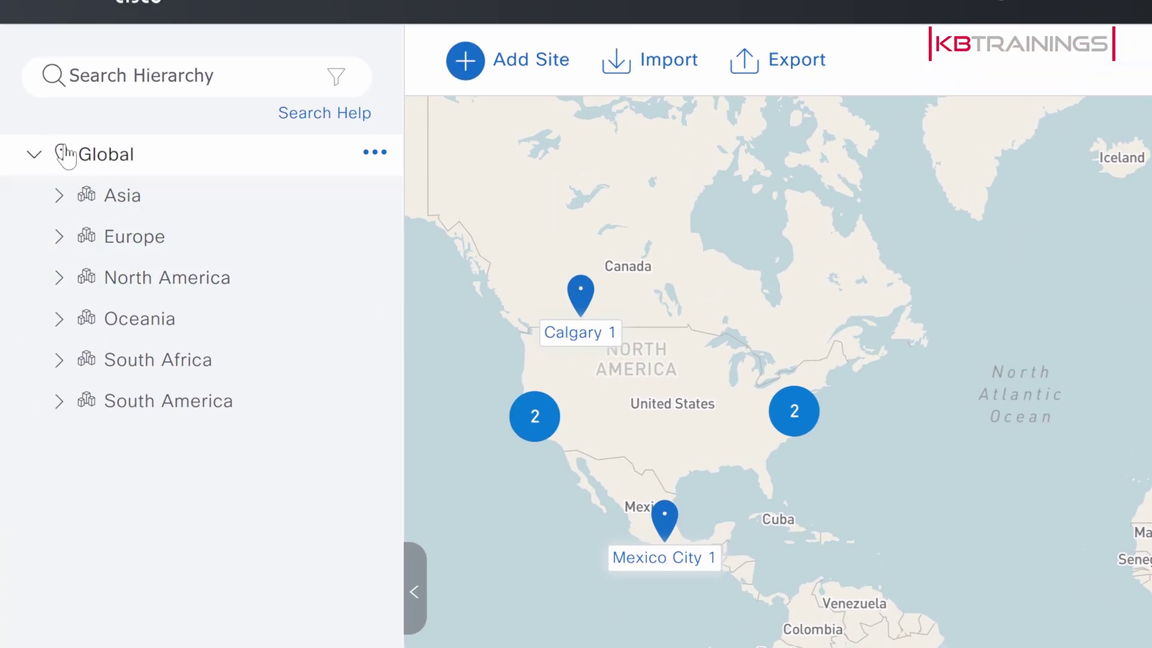
Drill down the site hierarchy through Asia and India to Bangalore, zooming the map onto it.
click(59, 197)
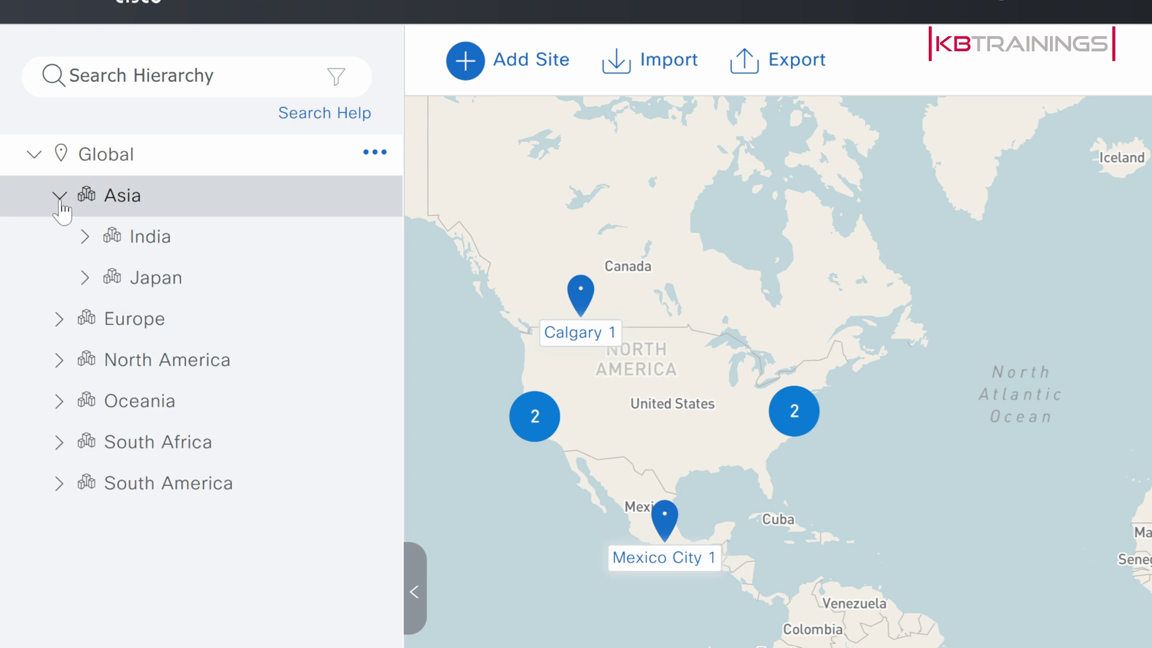
click(58, 319)
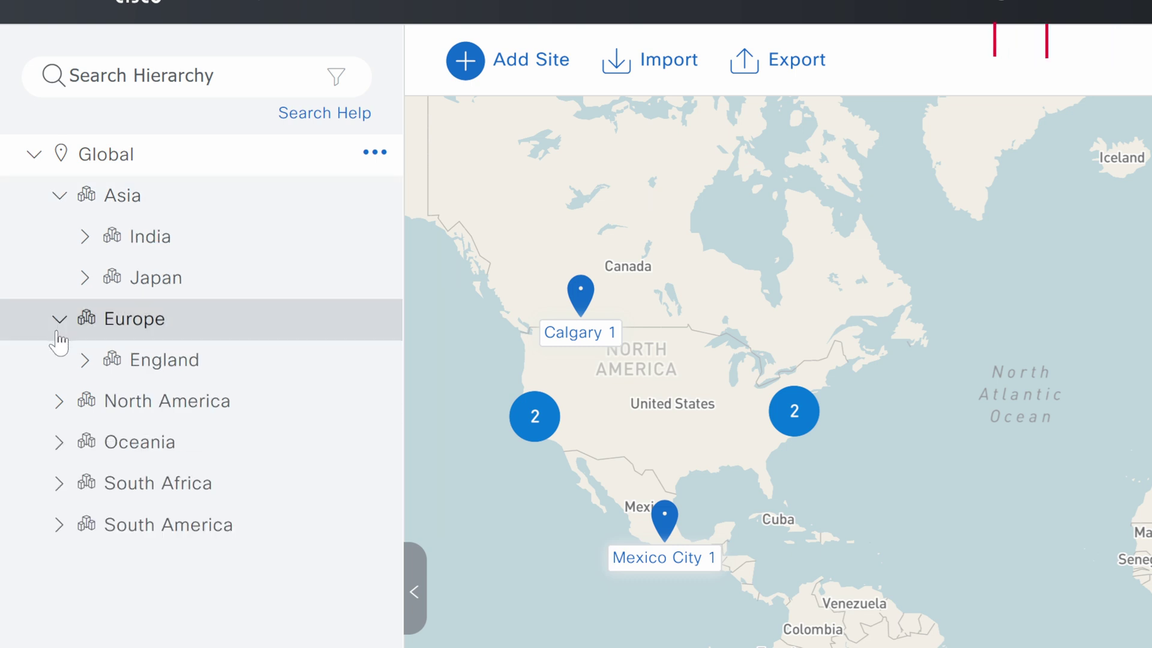
click(84, 237)
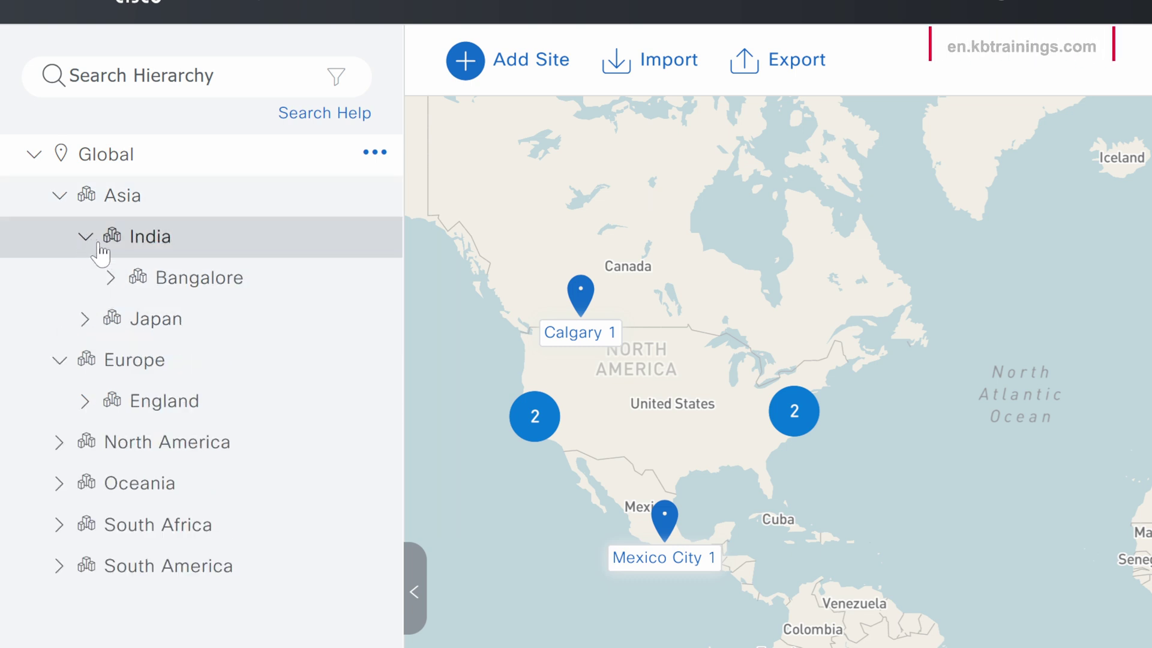
click(111, 278)
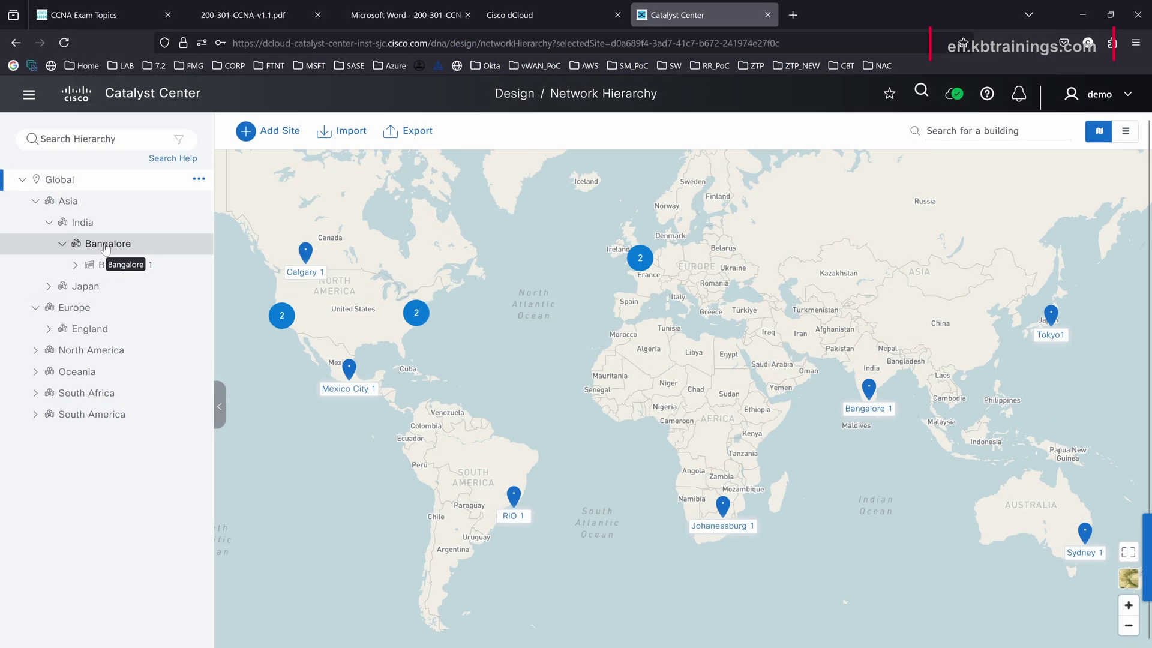
click(194, 282)
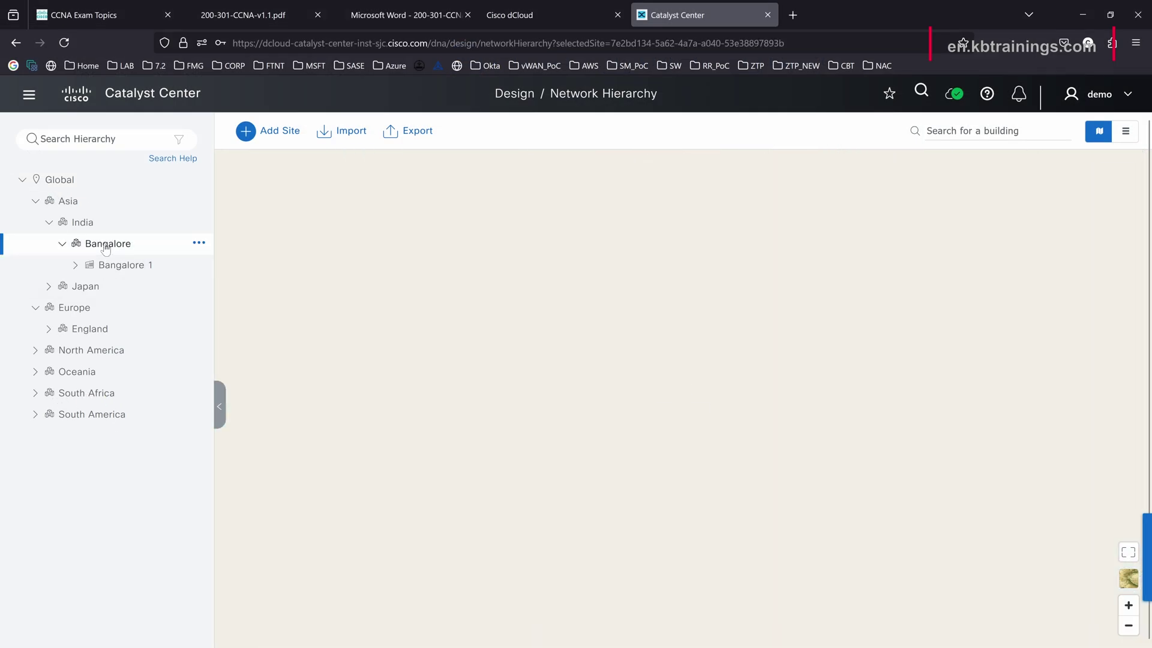
Show the Bangalore 1 building's details on the map and view its devices.
click(374, 318)
click(420, 306)
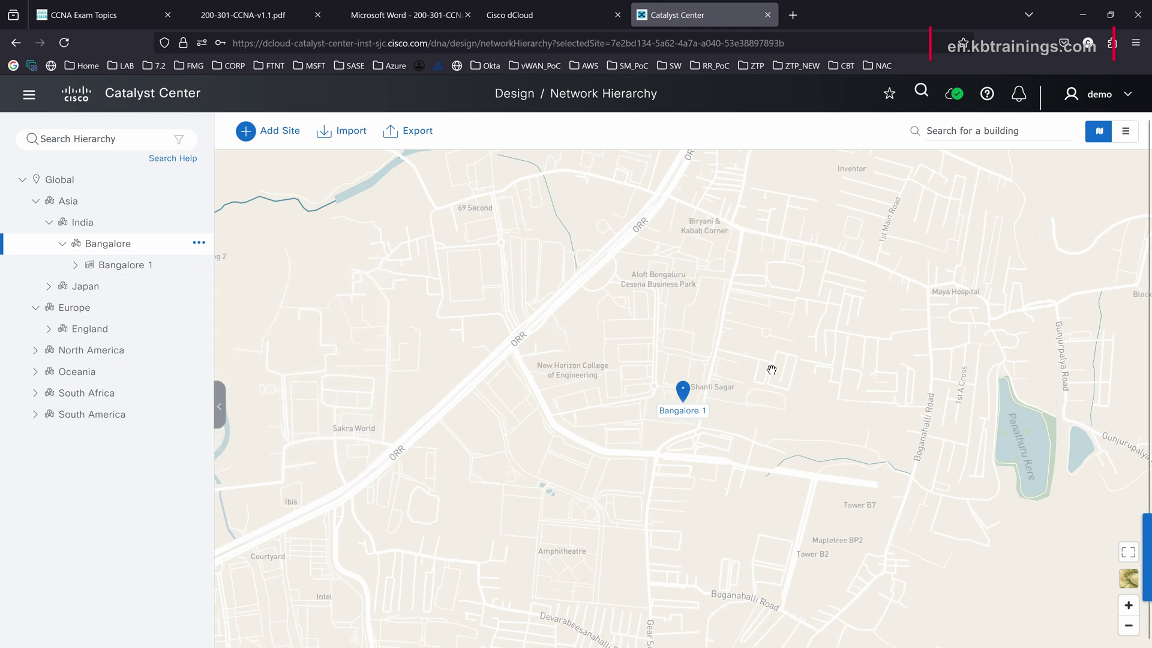
click(687, 413)
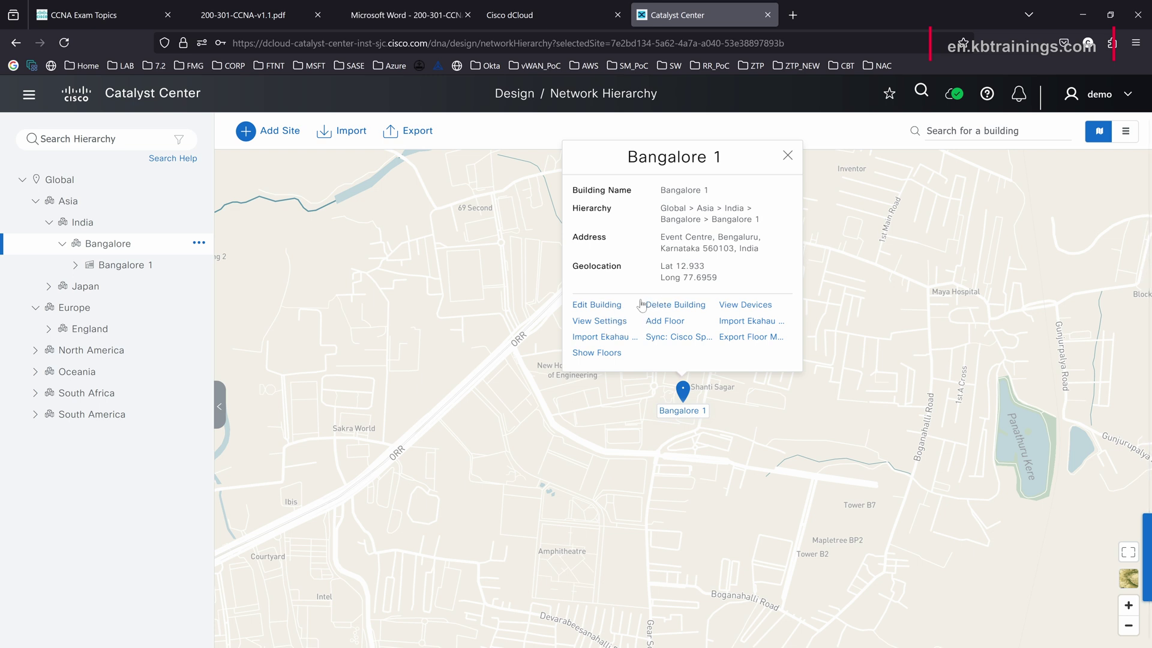
click(741, 307)
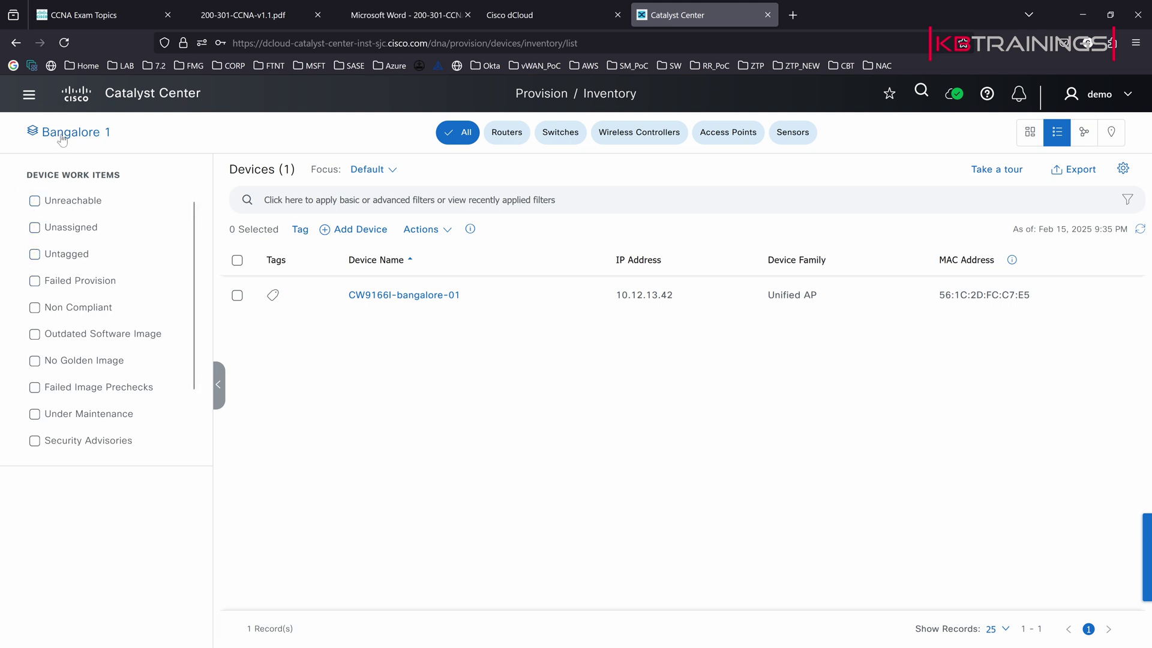
Switch the Bangalore 1 inventory view to Topology, then to Map.
click(1084, 132)
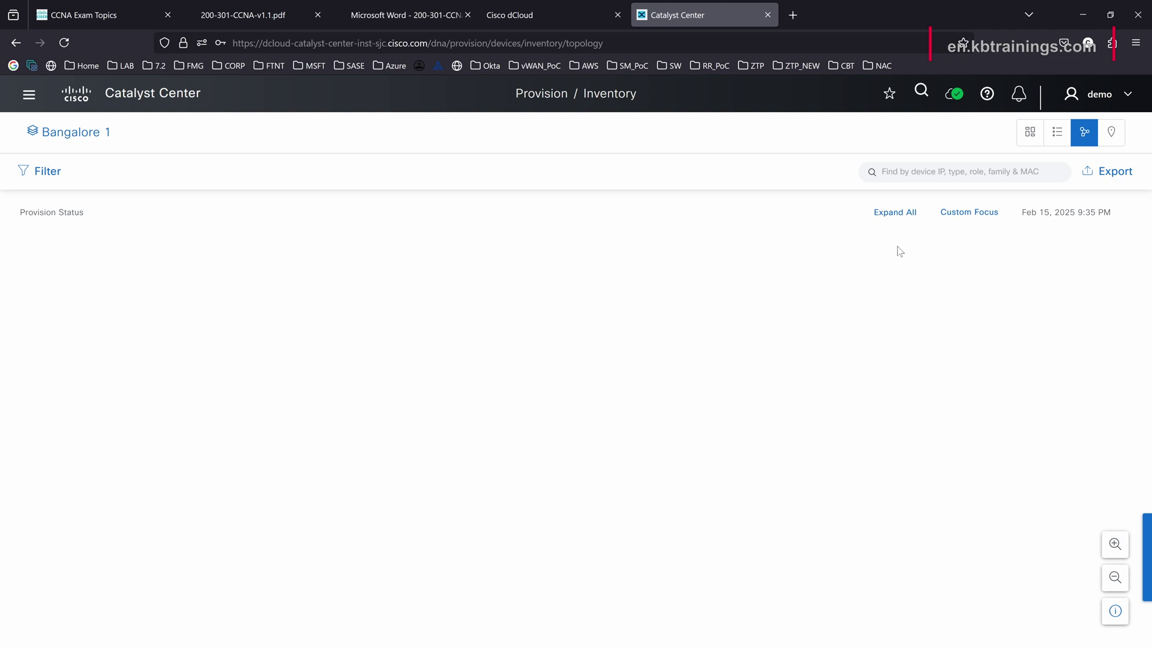
click(1111, 132)
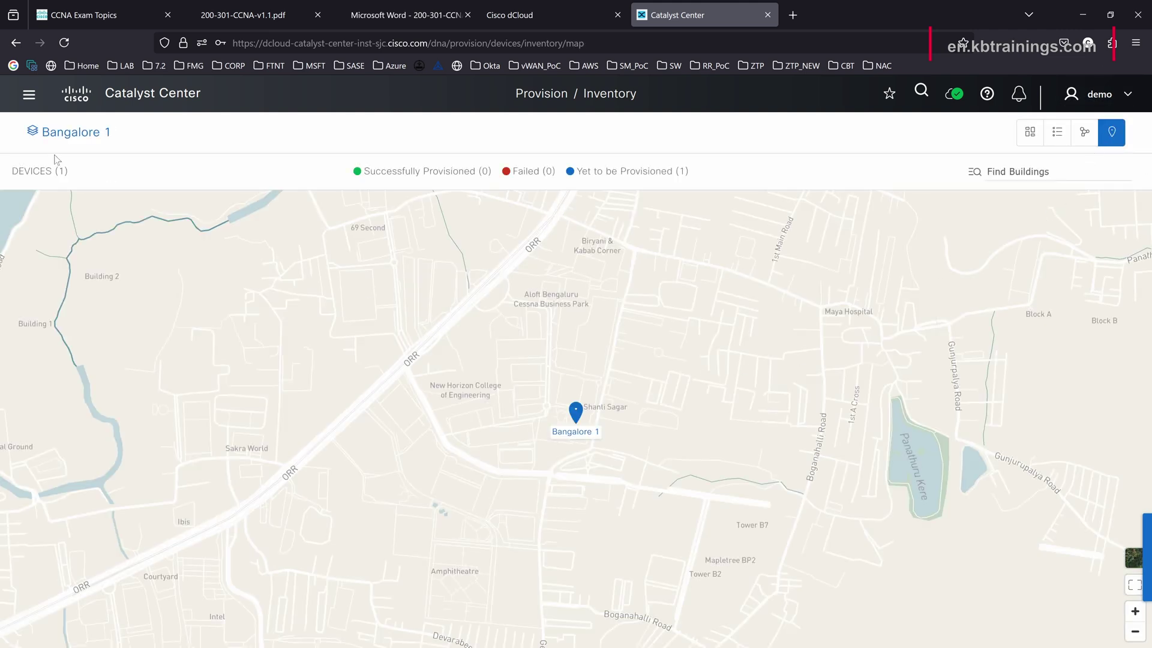
click(59, 135)
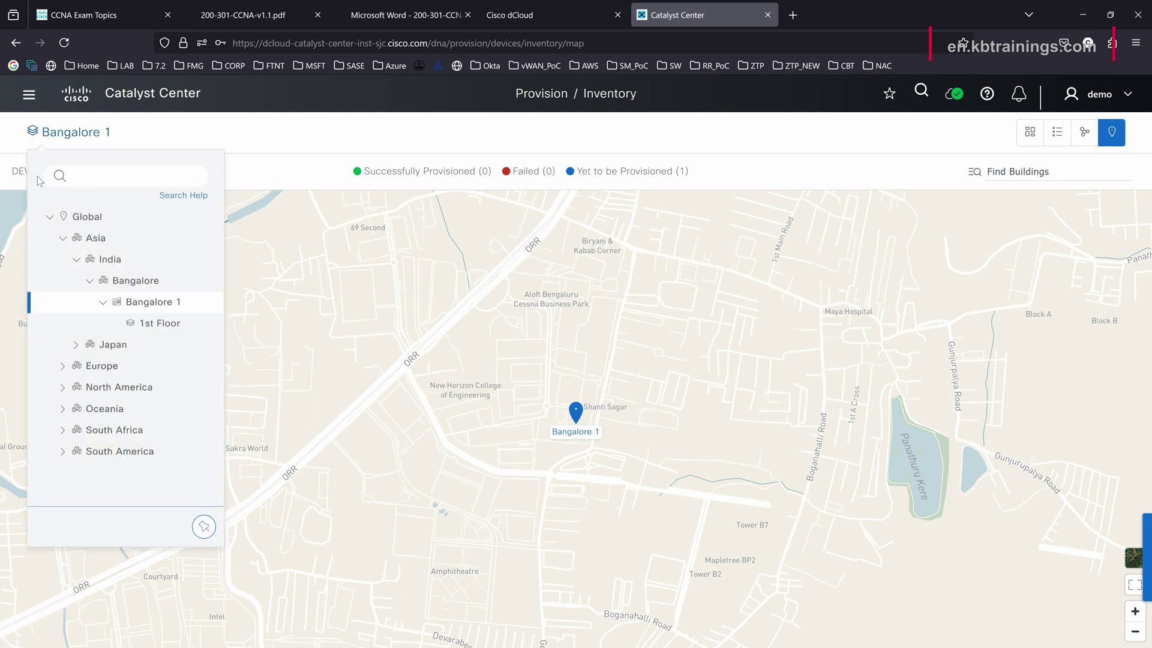
Scope the inventory map to Asia, then switch it to North America's California site.
click(90, 238)
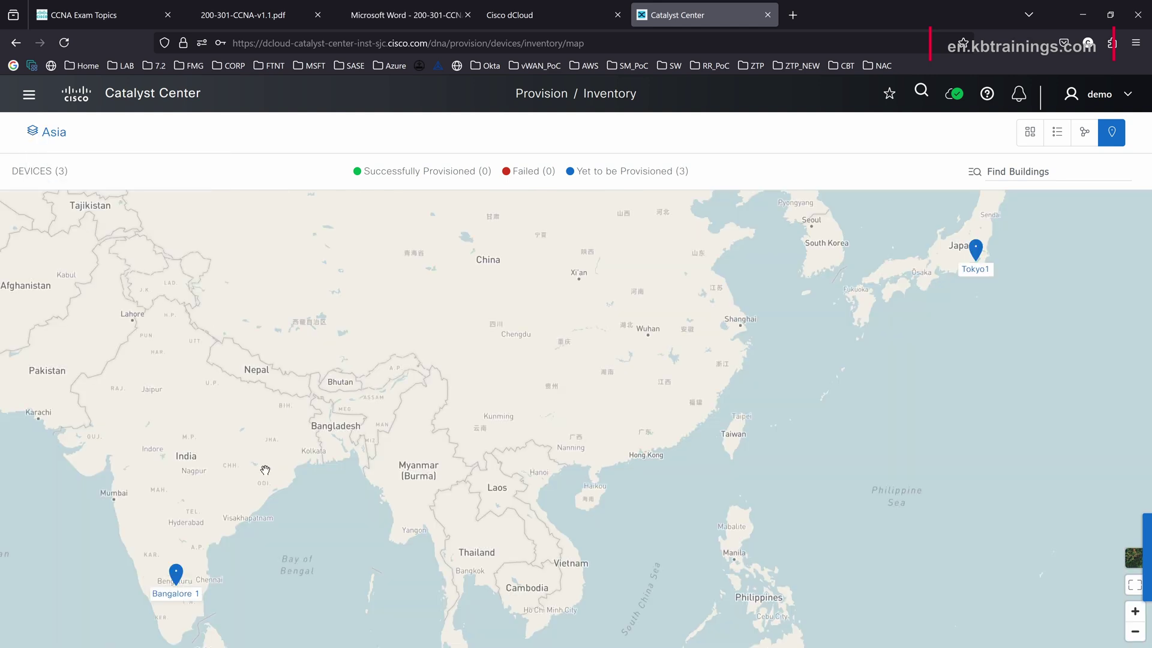
drag(199, 528, 358, 534)
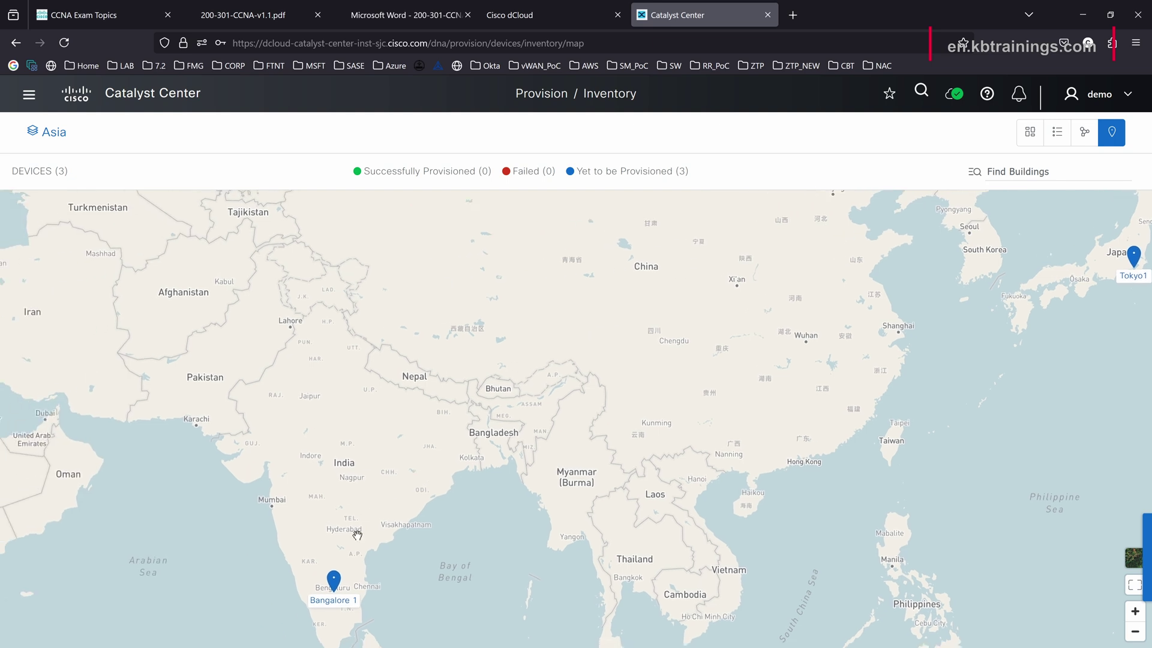
click(49, 135)
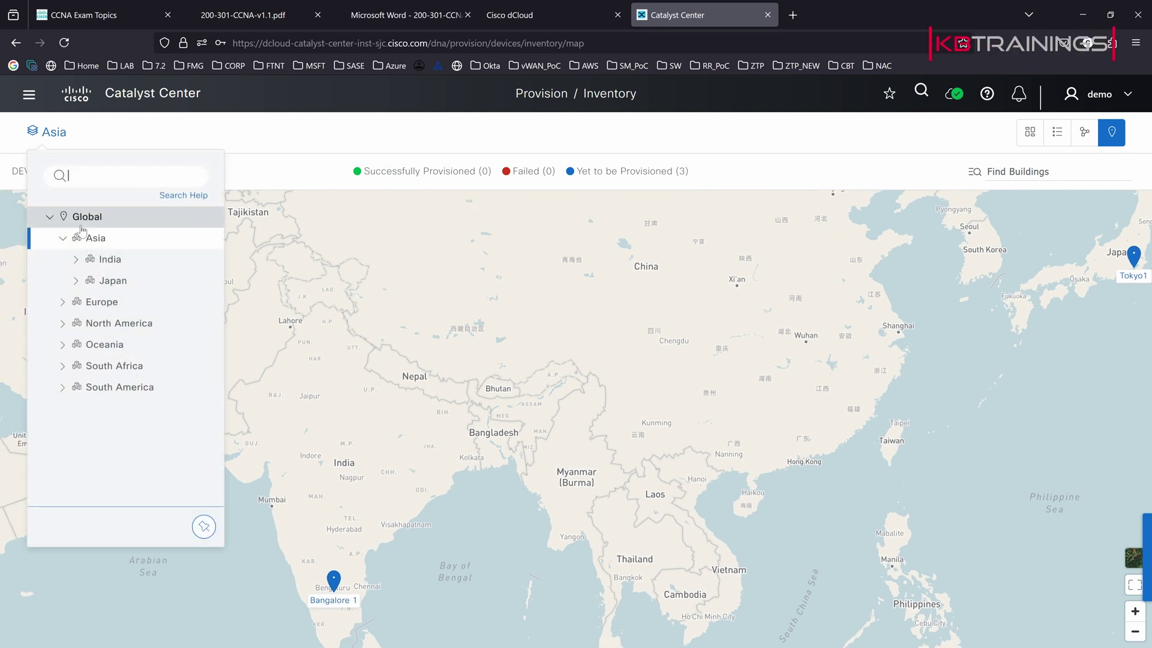
click(62, 323)
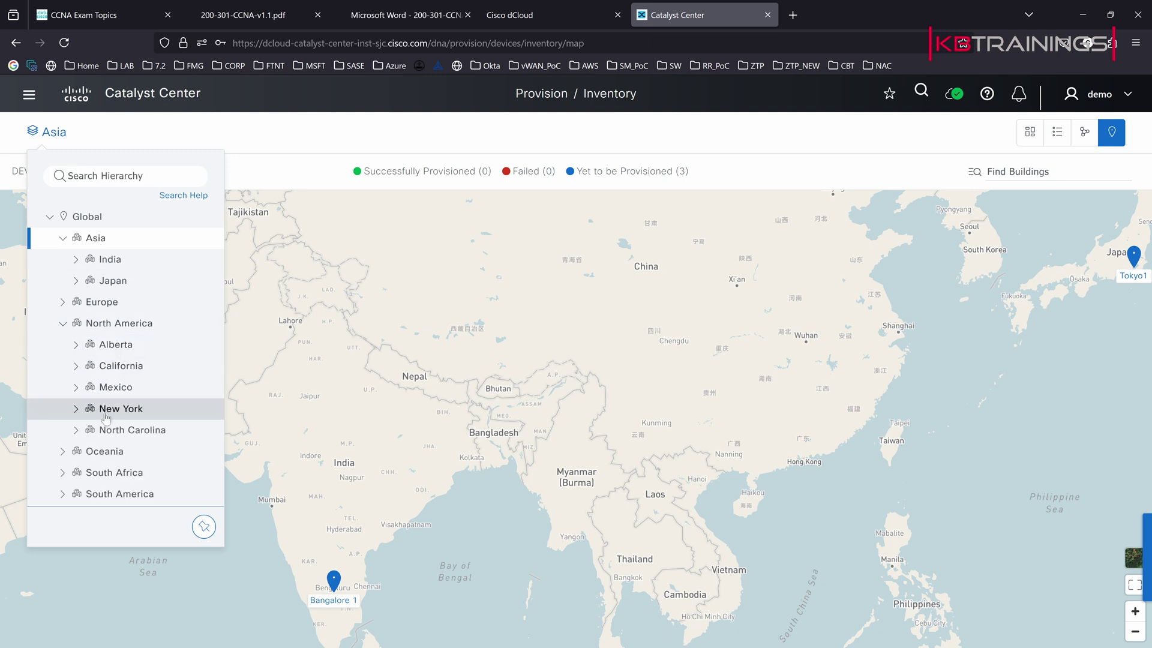
click(118, 366)
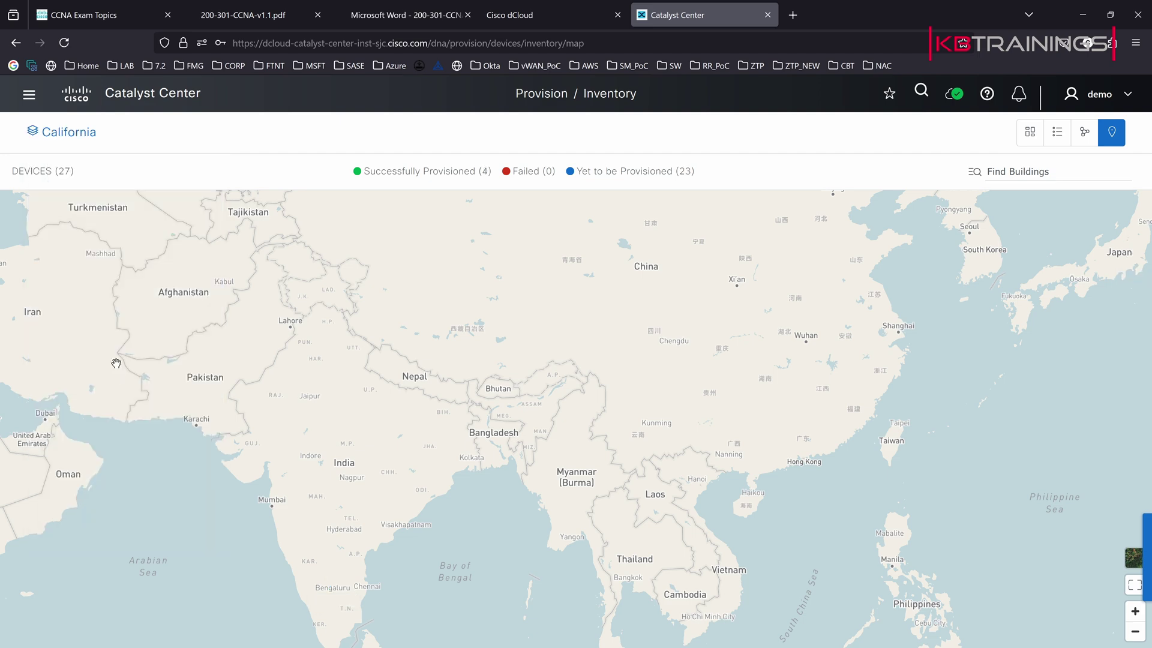
Pan and zoom the map onto the 27-device California cluster over the western US.
drag(198, 453, 604, 441)
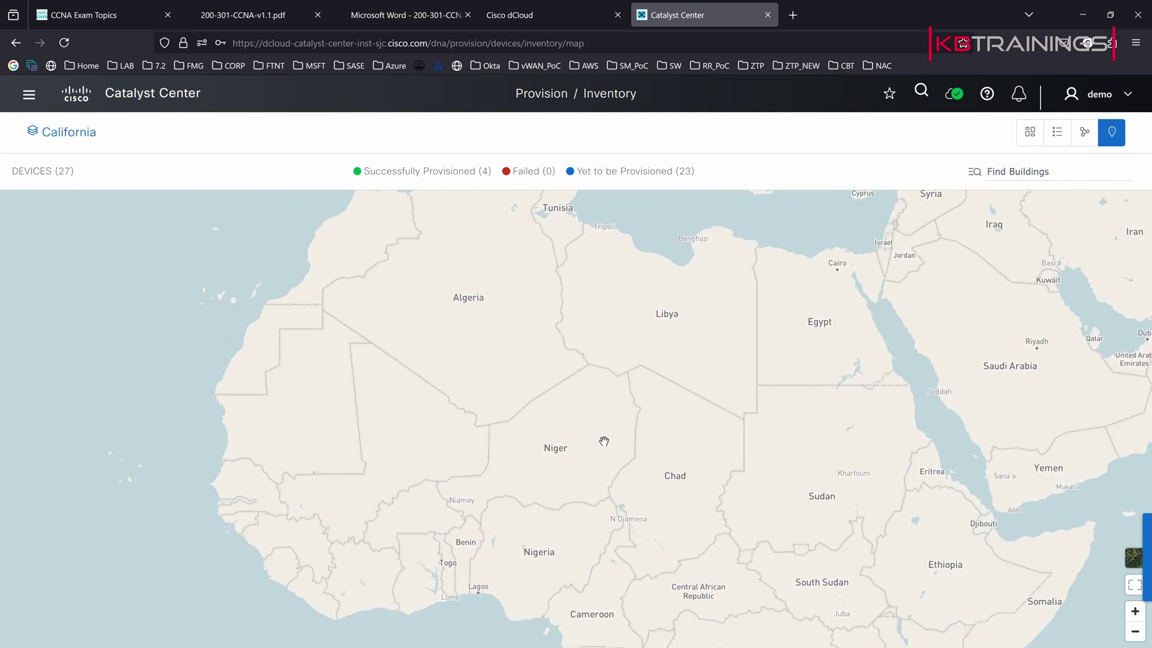
drag(198, 366, 491, 358)
drag(90, 228, 425, 332)
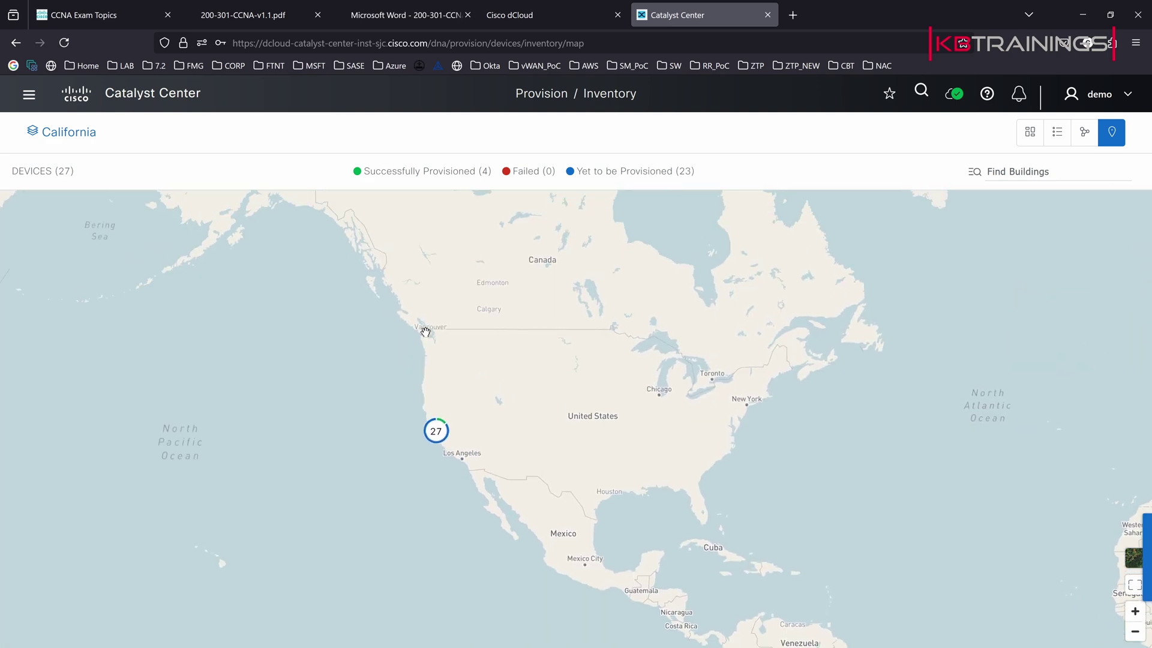
scroll(432, 449, up, 2)
drag(432, 450, 458, 275)
scroll(271, 230, up, 1)
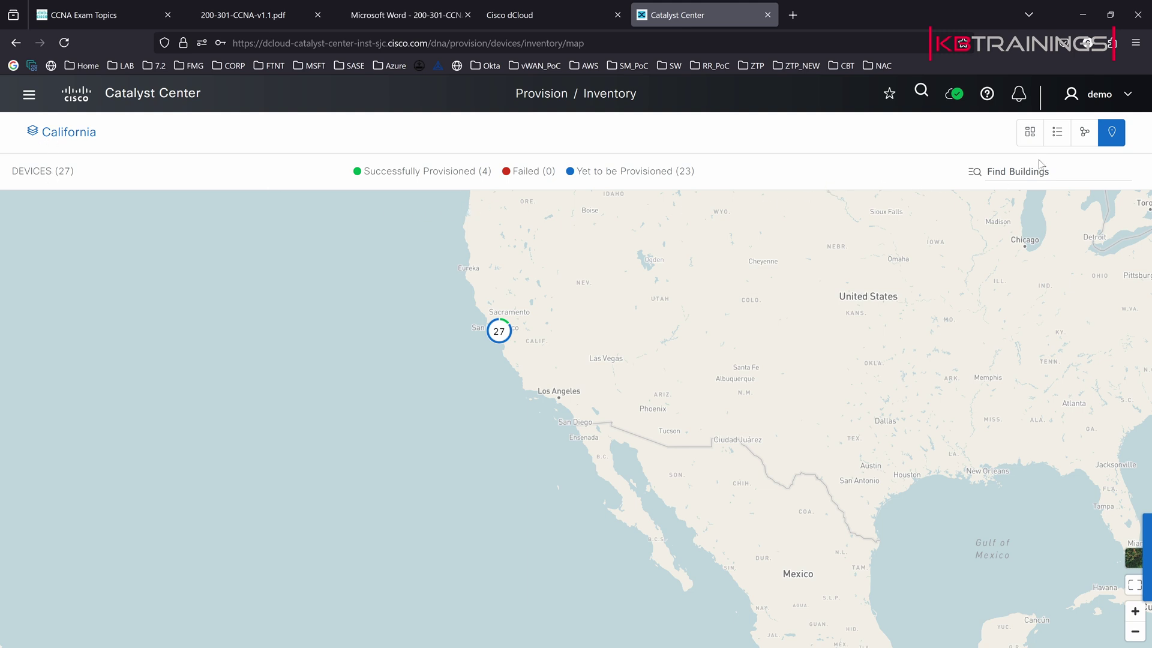
Show the California inventory as a device list, then widen the scope to Global for all 79 devices.
click(1057, 132)
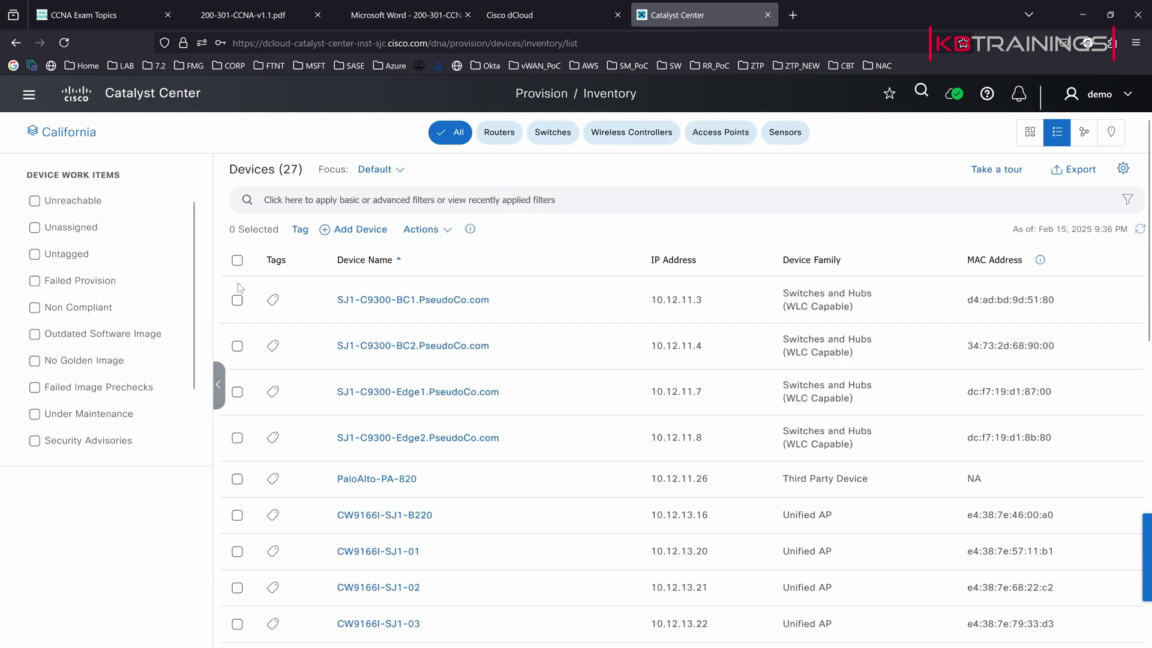
scroll(515, 437, down, 1)
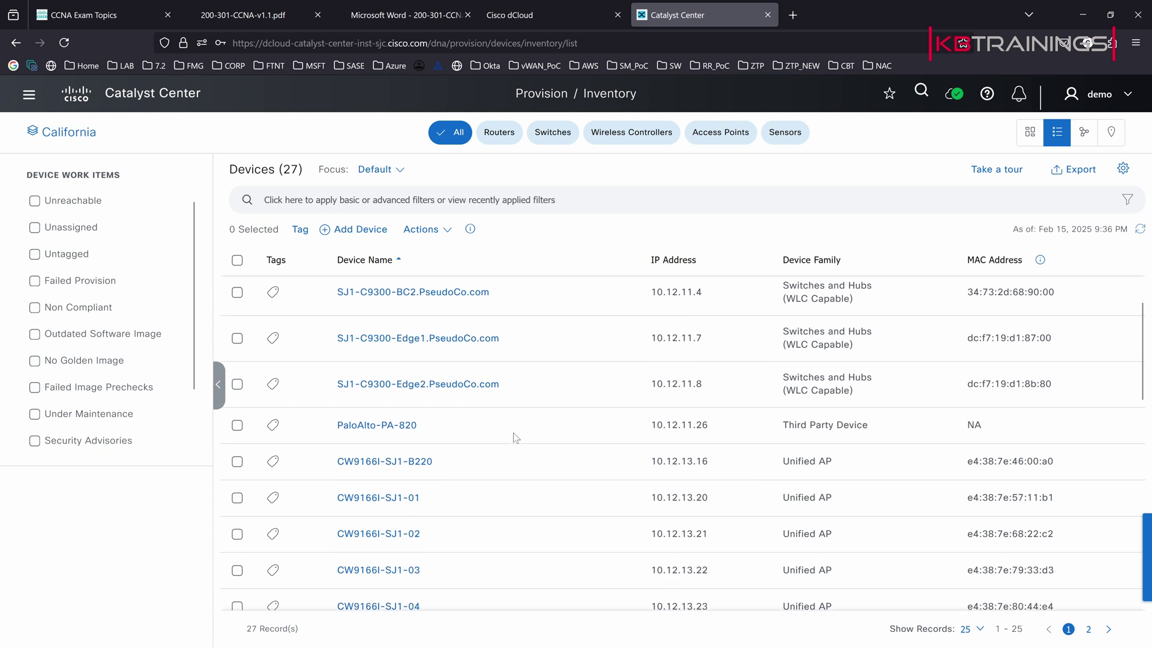
scroll(515, 437, down, 3)
scroll(513, 437, up, 4)
scroll(513, 437, down, 1)
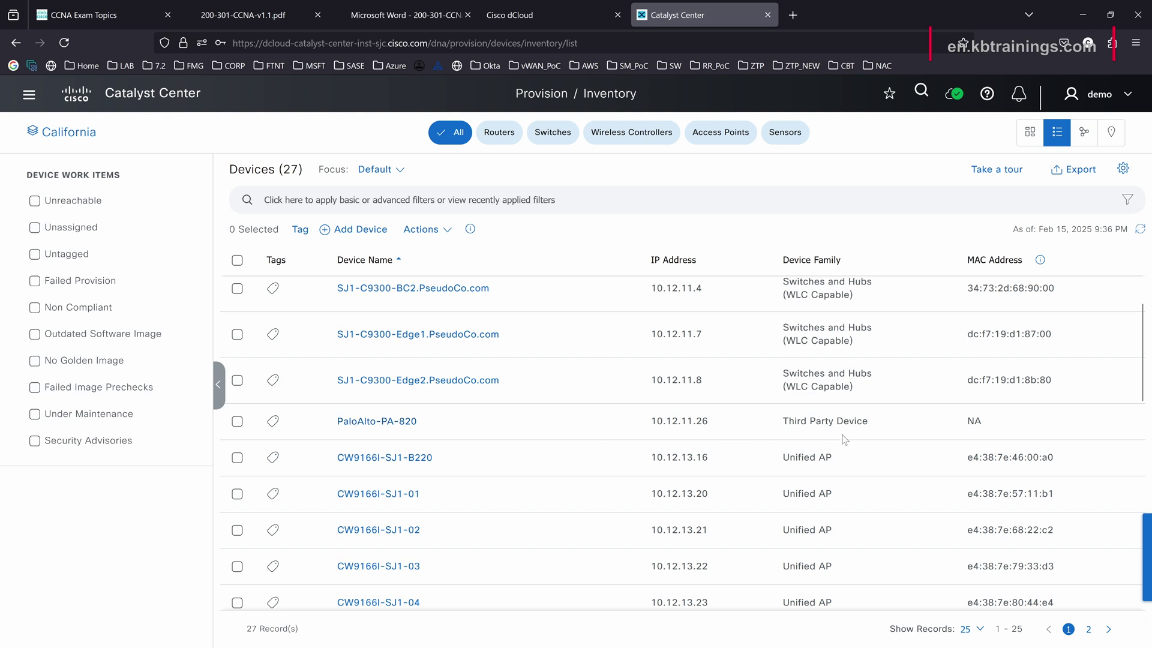
scroll(859, 425, down, 3)
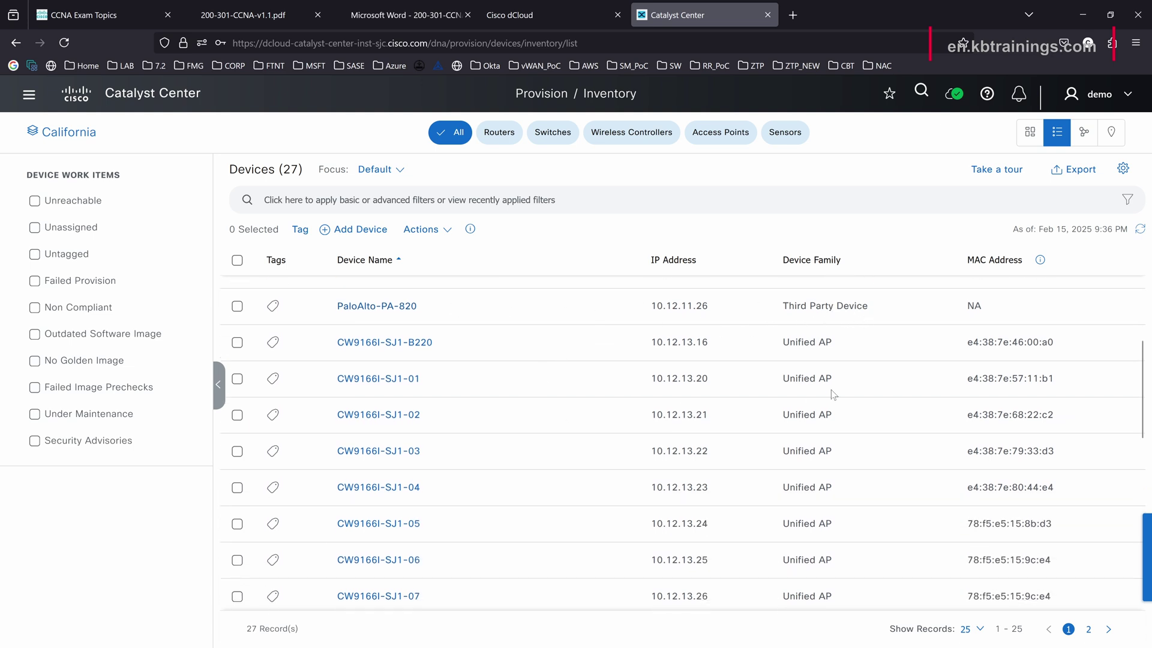
scroll(977, 340, up, 4)
scroll(972, 486, down, 2)
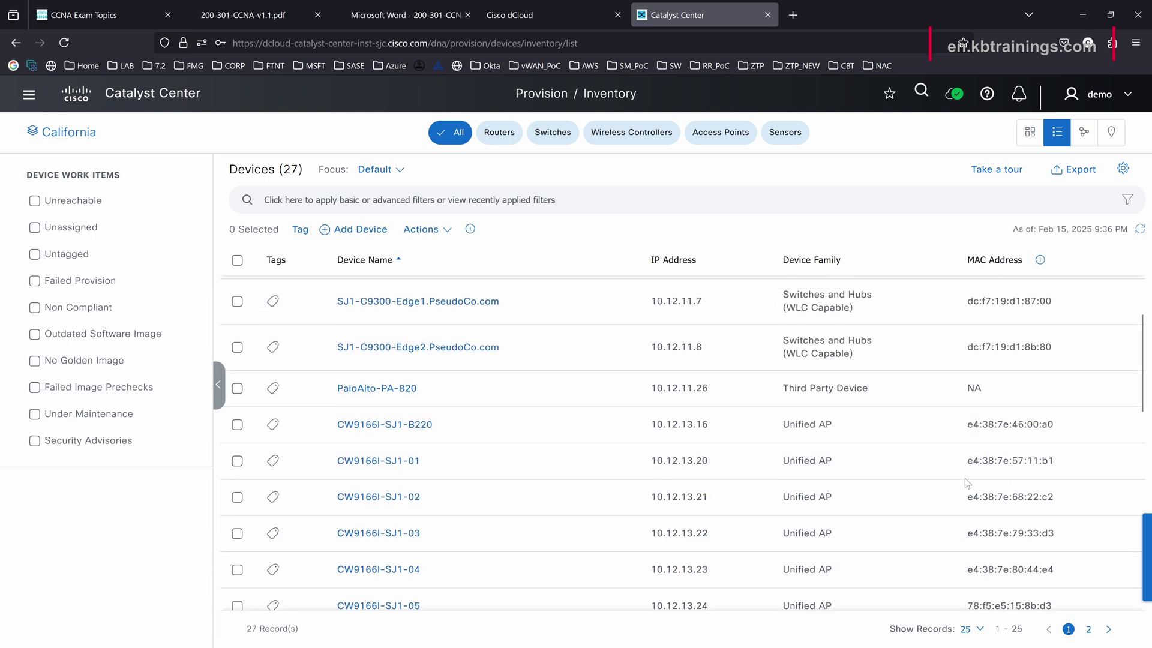
scroll(971, 486, up, 2)
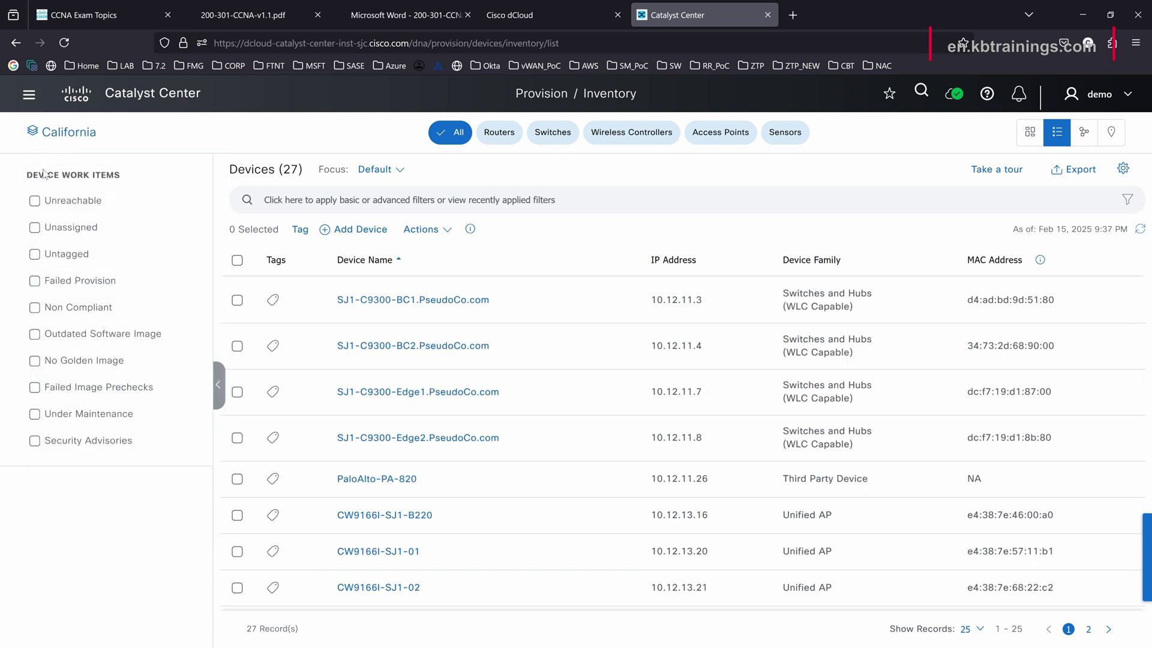
mouse_move(36, 139)
click(80, 224)
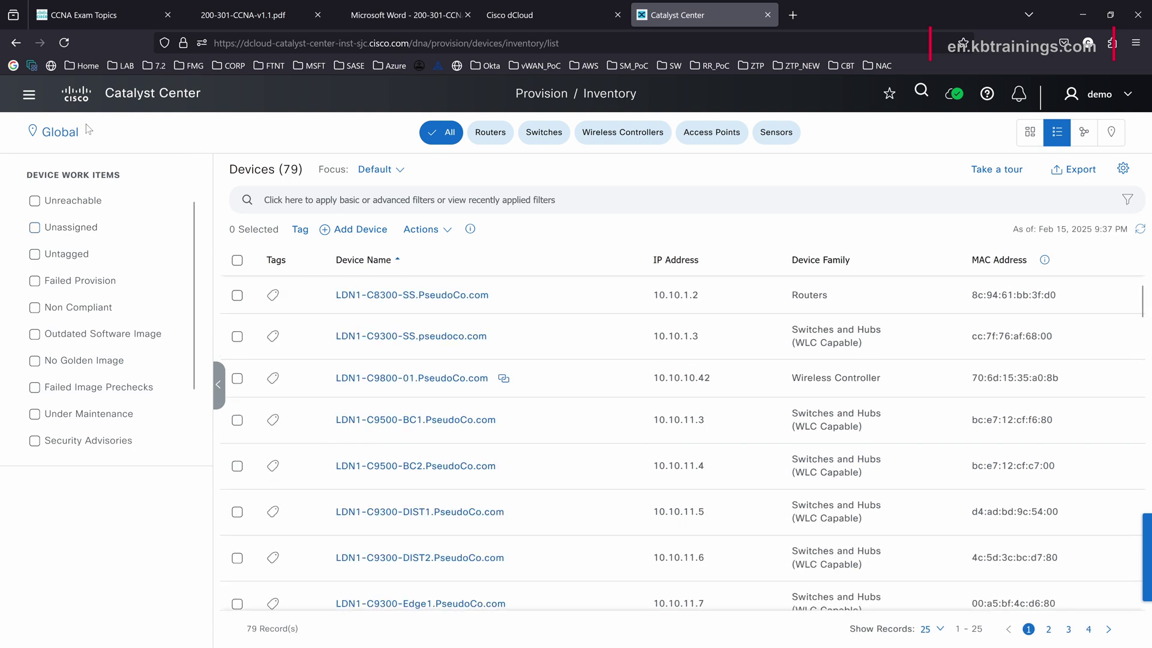
Go to Design > Network Settings from the main menu.
click(29, 94)
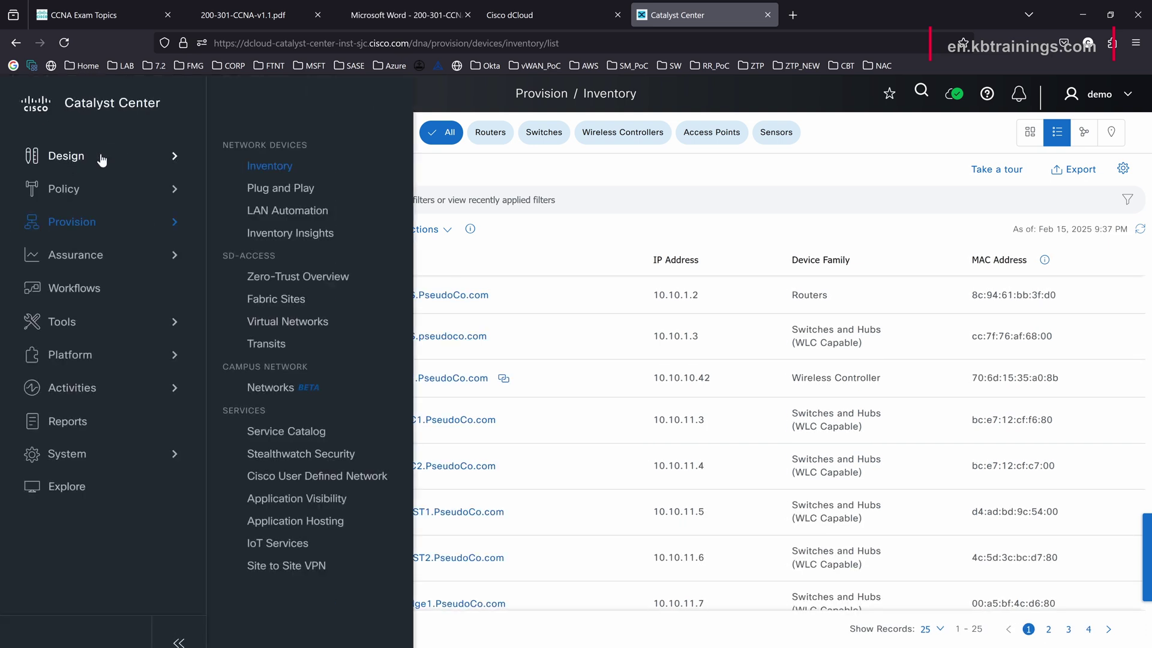
mouse_move(75, 160)
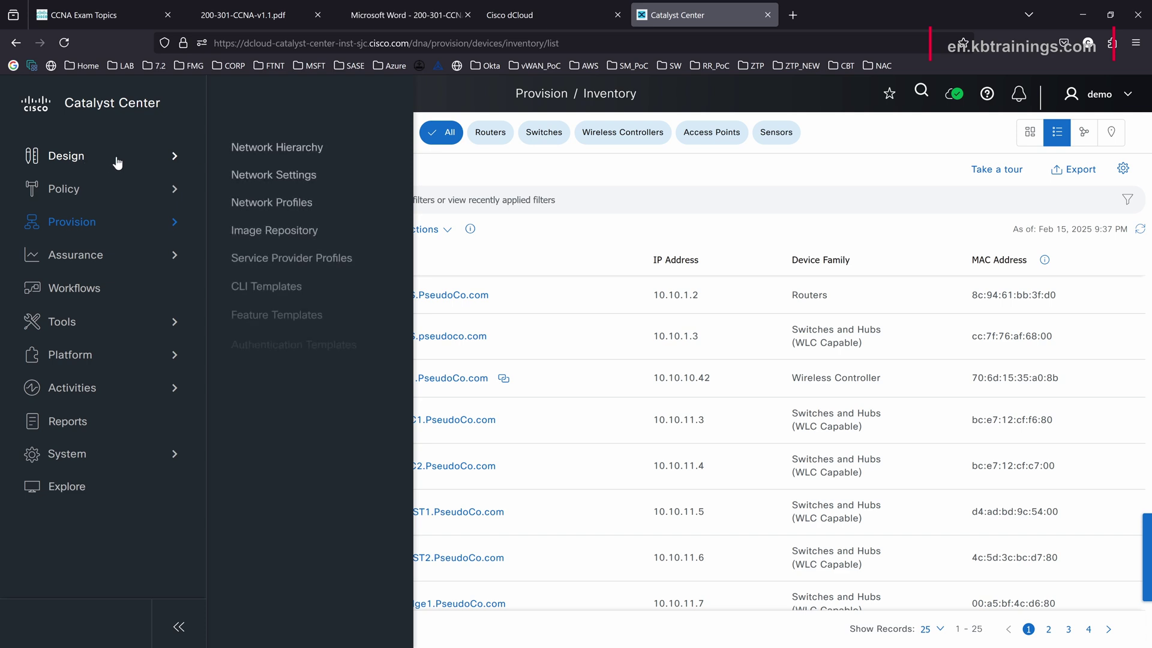
click(268, 177)
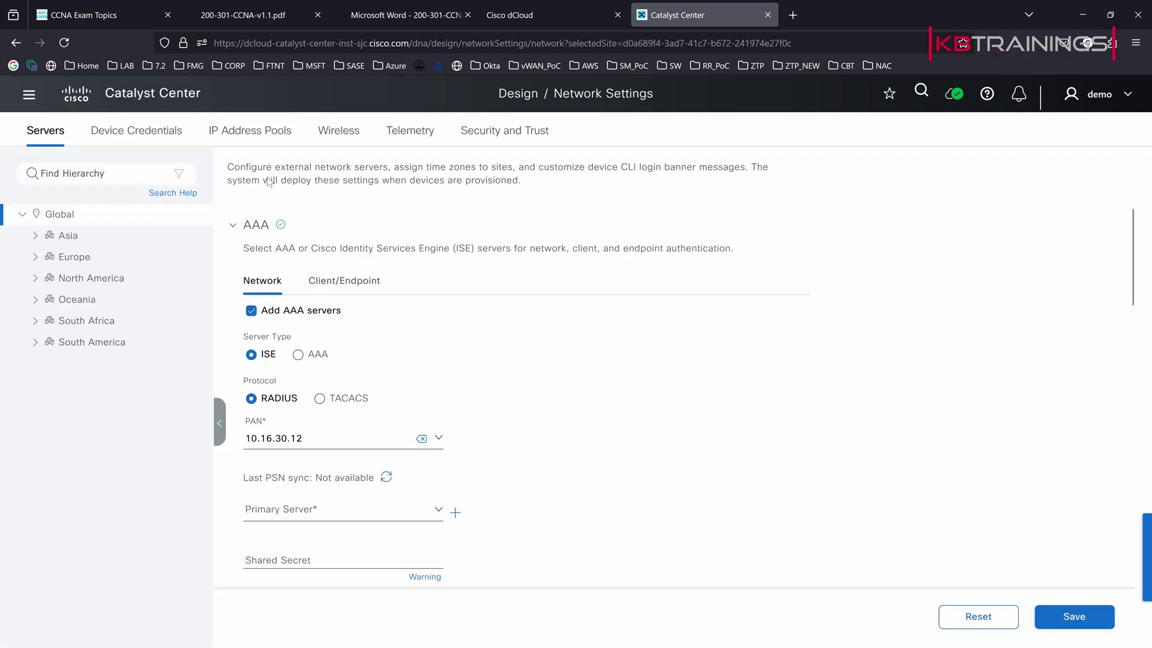
scroll(275, 287, down, 4)
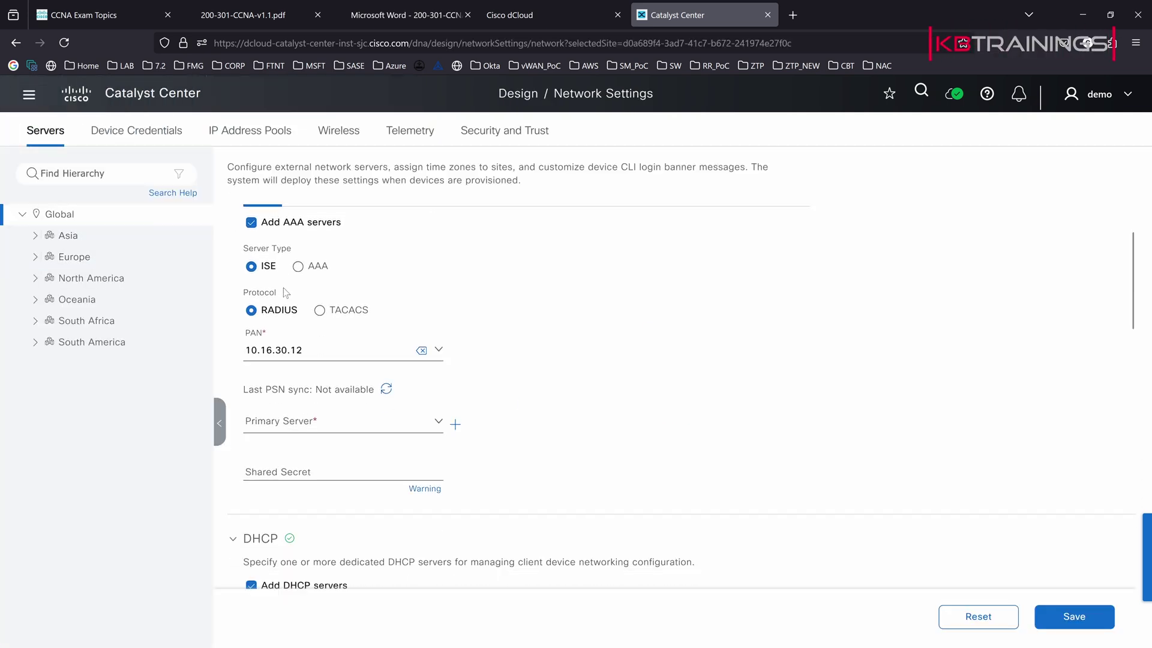
scroll(276, 287, up, 4)
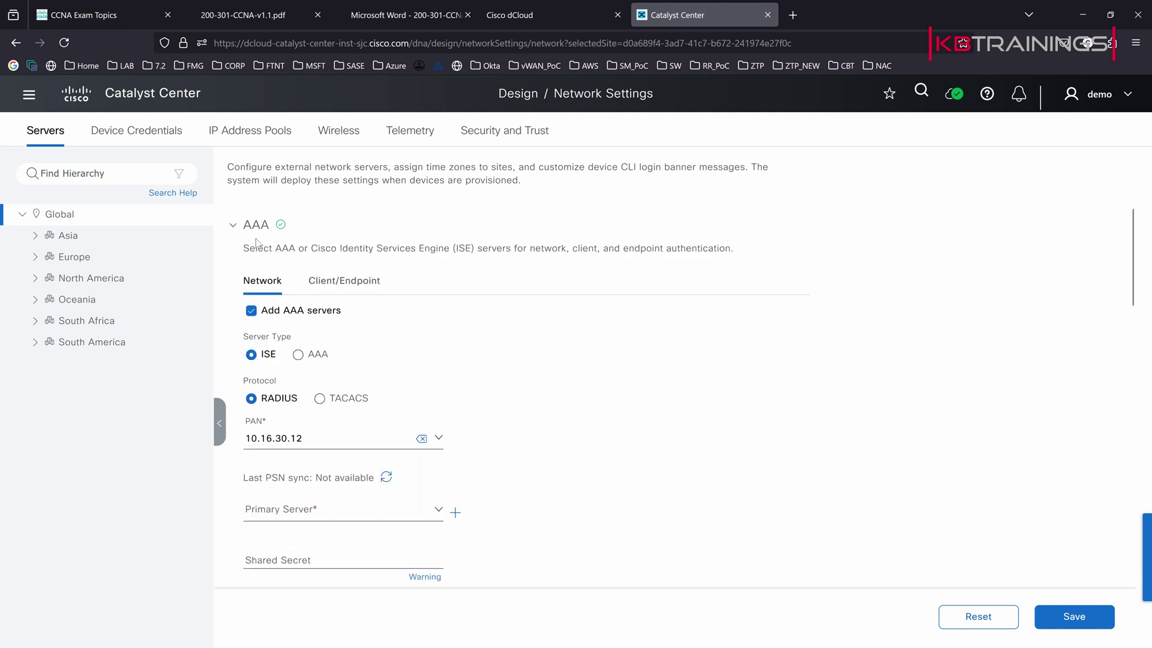
Review the Device Credentials, IP Address Pools, Wireless, Telemetry and Security and Trust settings.
click(138, 133)
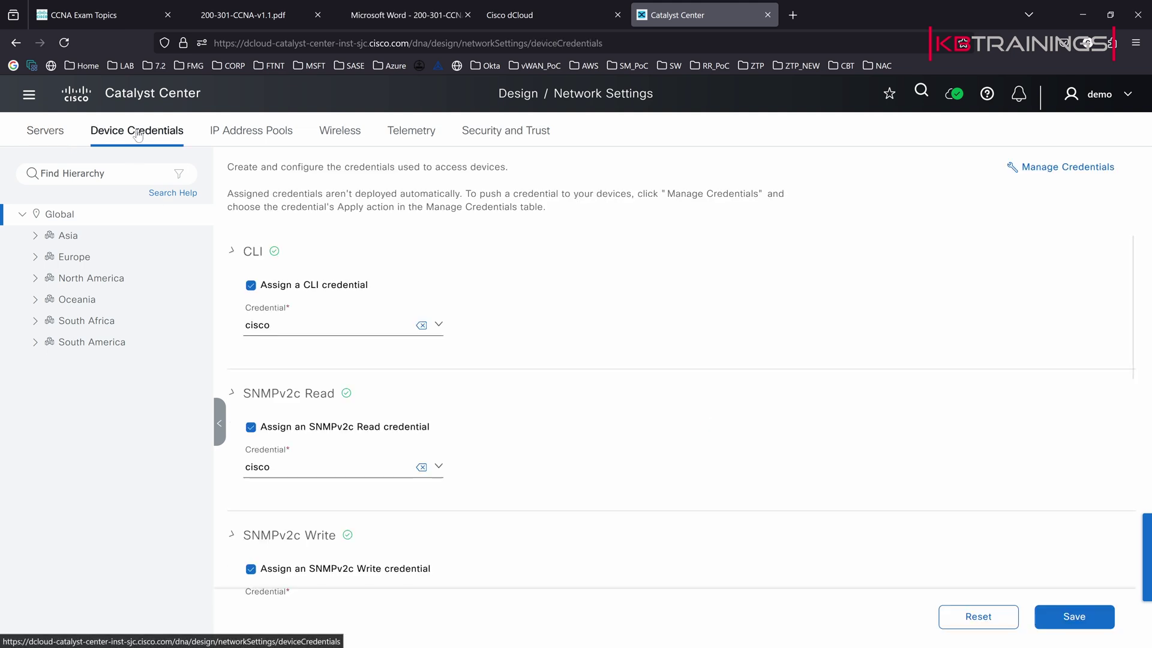
scroll(301, 265, down, 1)
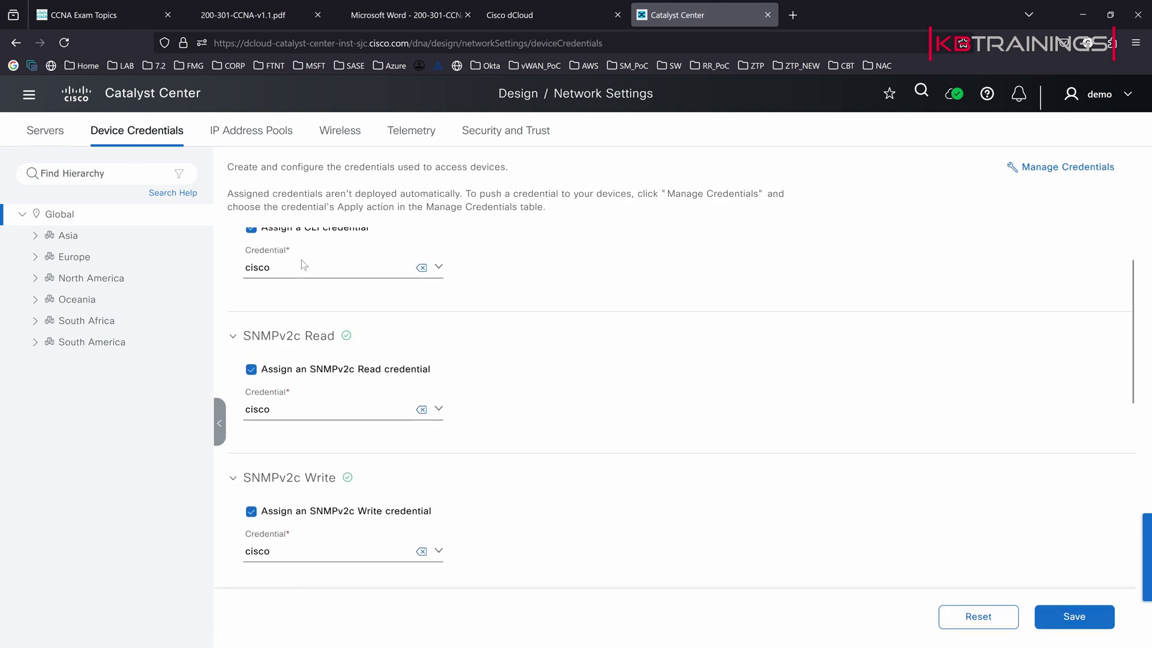
scroll(301, 261, down, 2)
scroll(301, 261, up, 1)
click(251, 130)
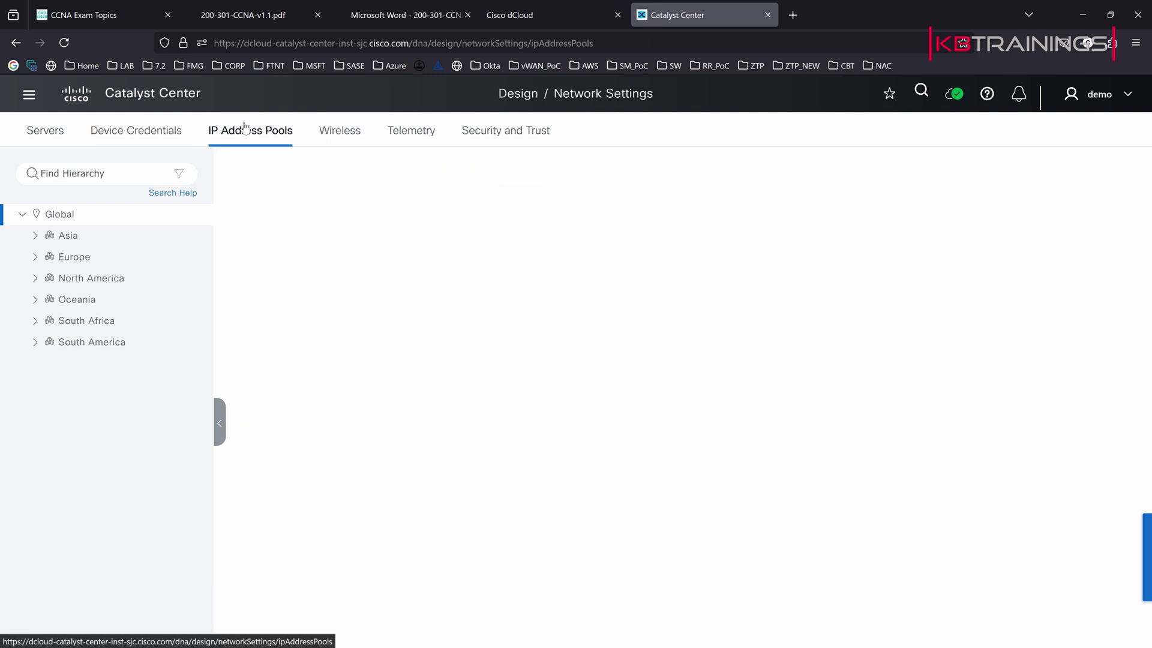
click(347, 133)
click(409, 131)
click(464, 133)
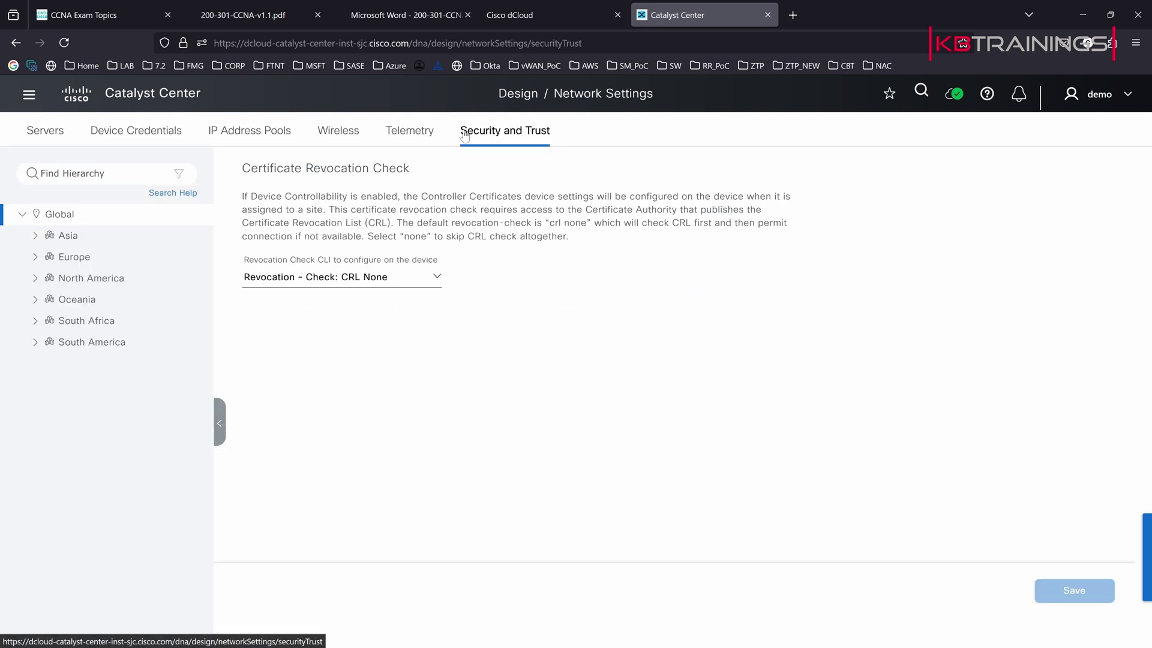
Go to Design > CLI Templates to list the 26 templates.
click(32, 96)
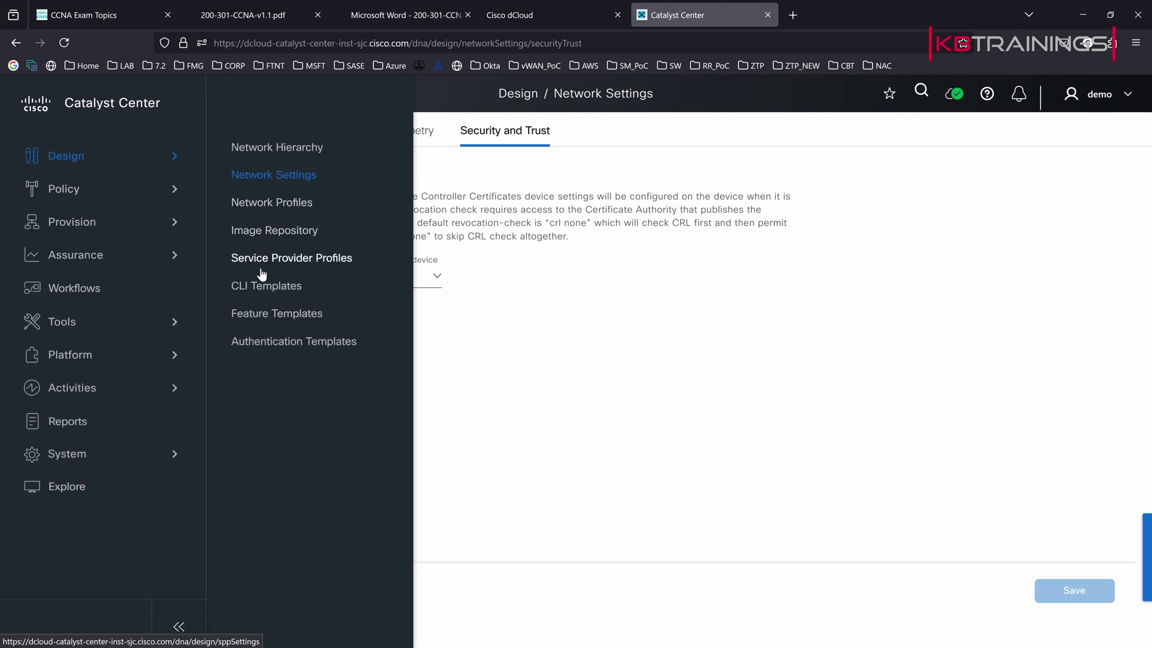
click(264, 294)
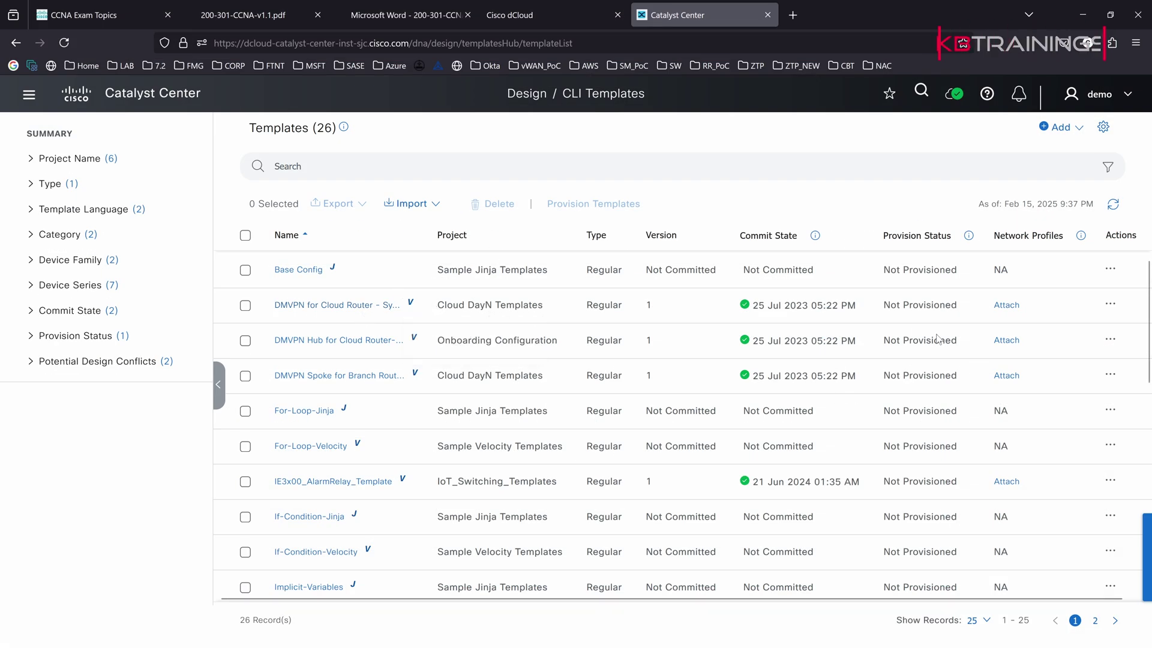
Scroll the template list, open the Base Config template, then return to the CLI templates list.
scroll(900, 354, down, 4)
scroll(784, 343, down, 5)
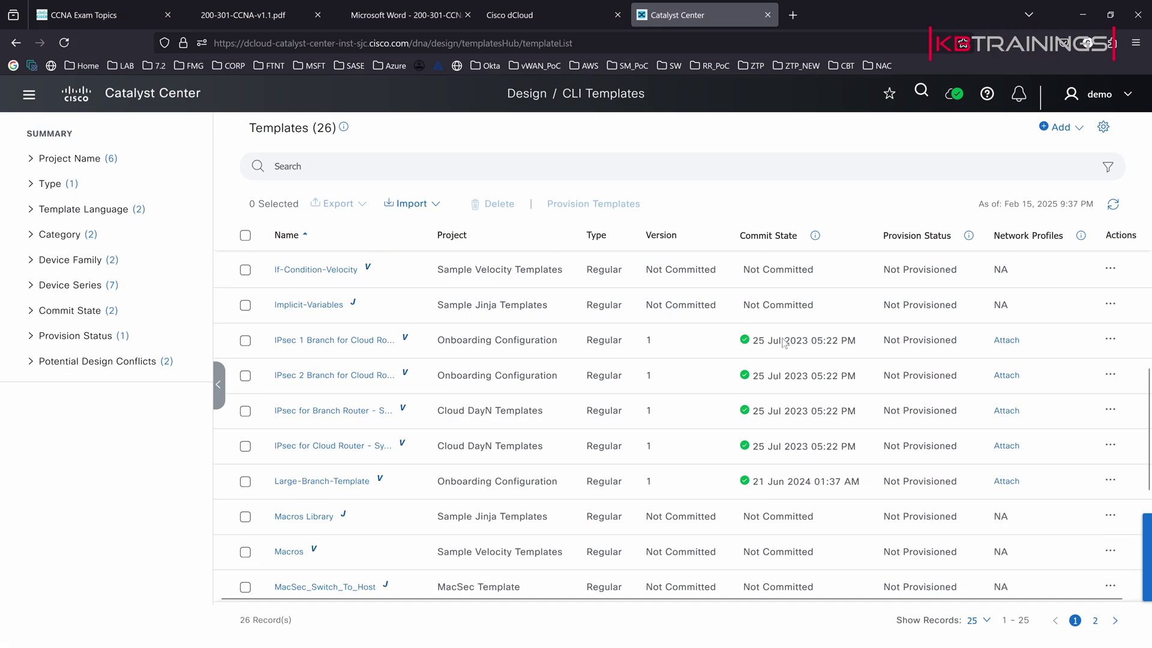
scroll(784, 343, up, 10)
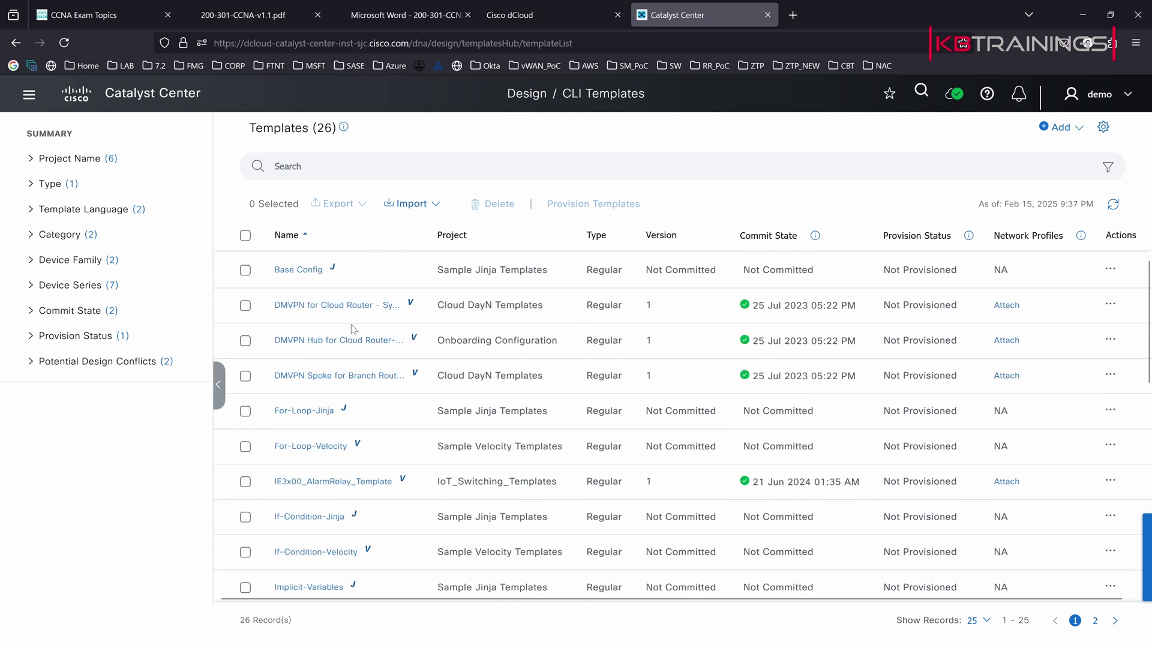
click(299, 270)
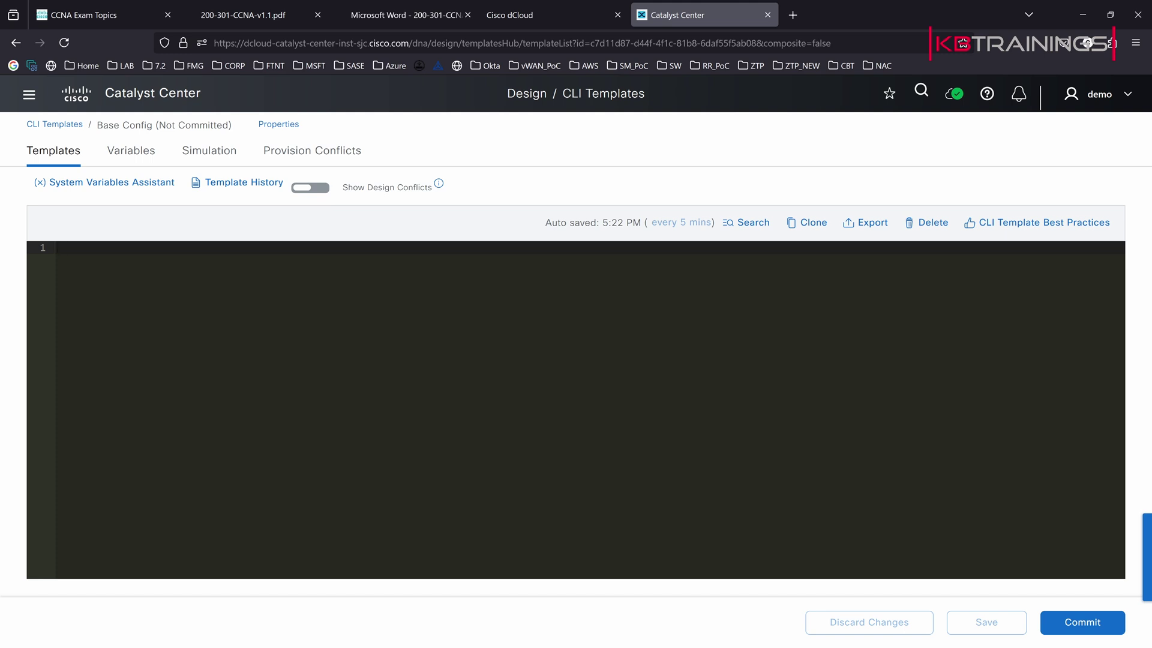
click(54, 124)
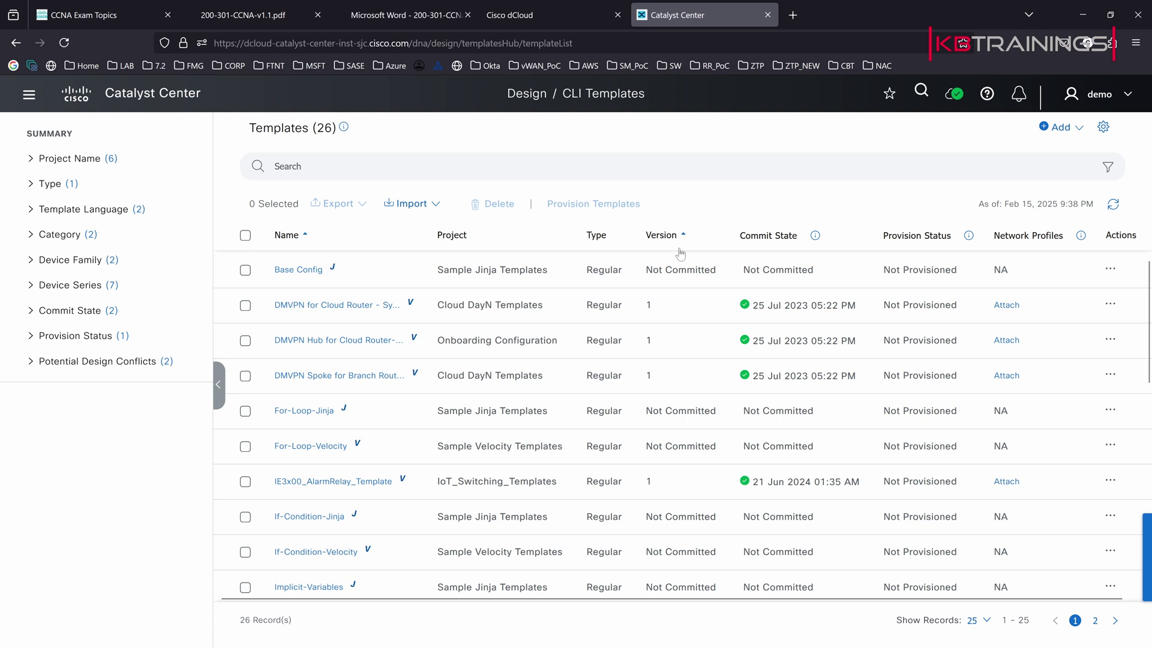
Scroll the list again and bring up the Add menu's New Project / New Template choices.
scroll(854, 422, down, 2)
scroll(762, 401, up, 2)
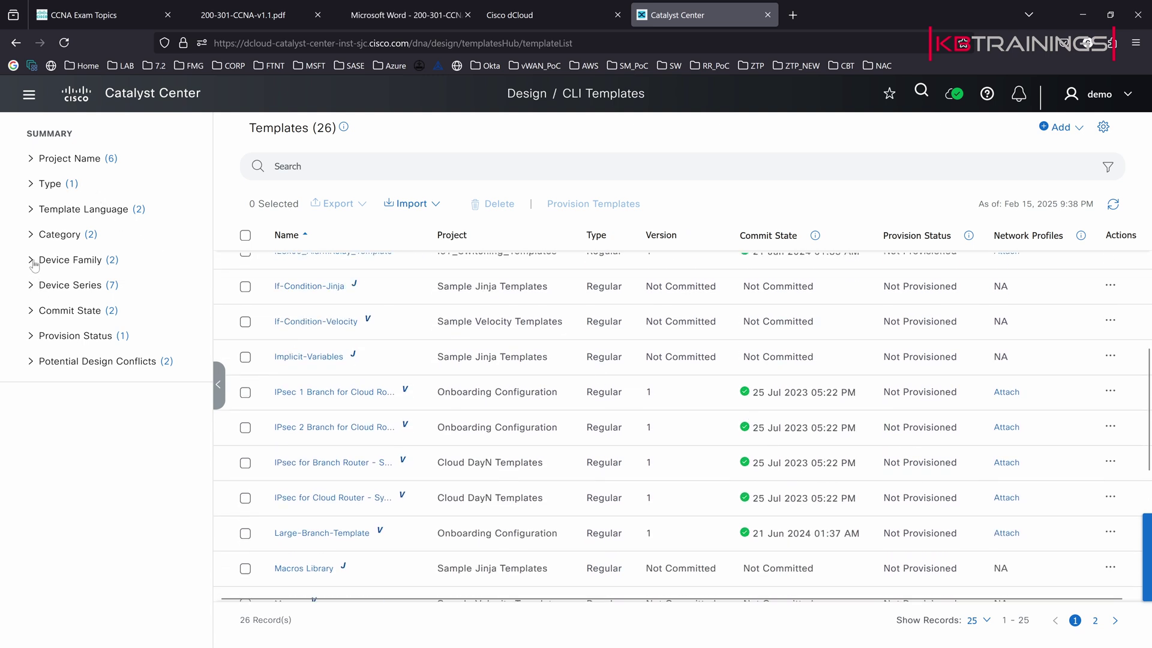
scroll(624, 402, down, 5)
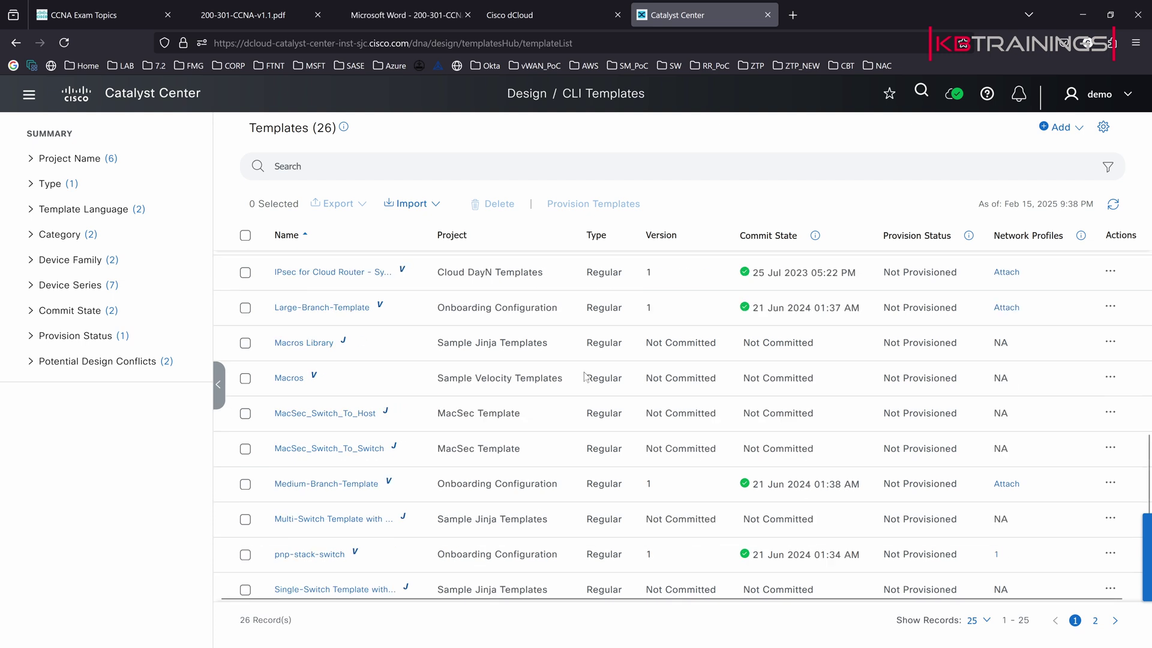
scroll(624, 402, up, 9)
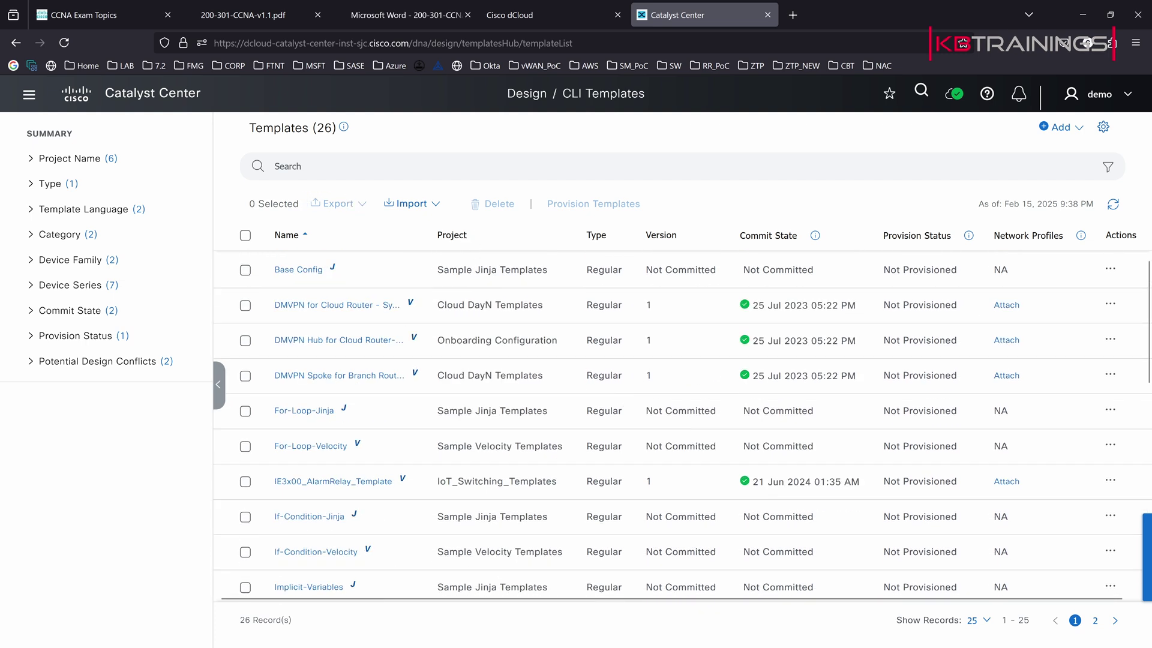
click(1055, 129)
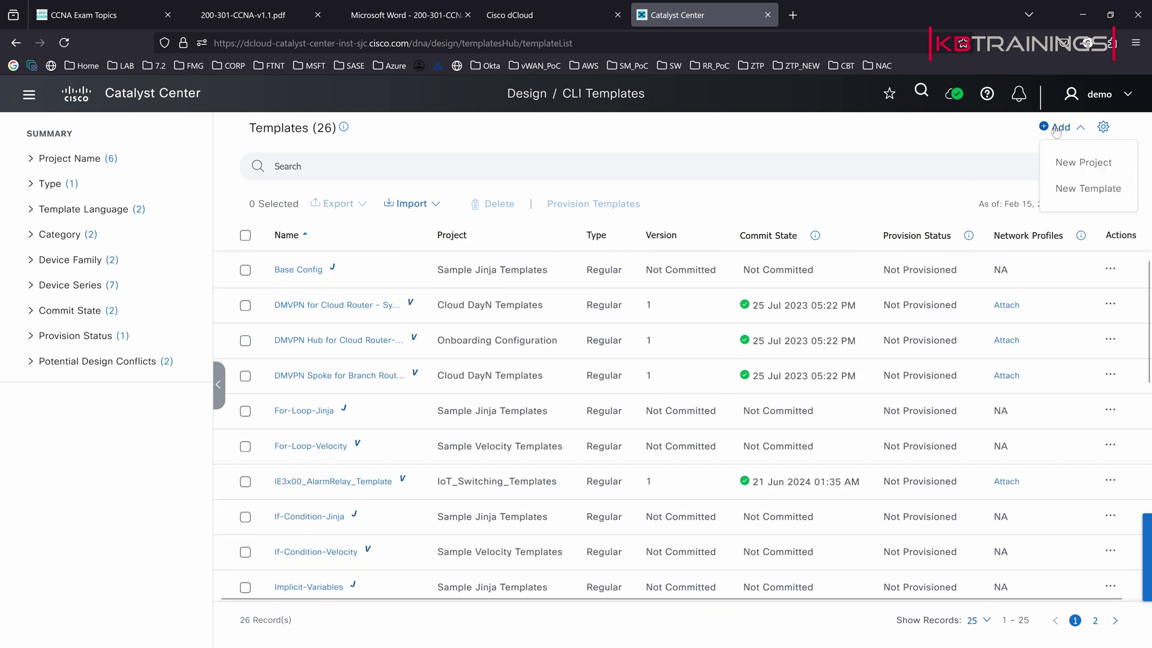
click(1074, 191)
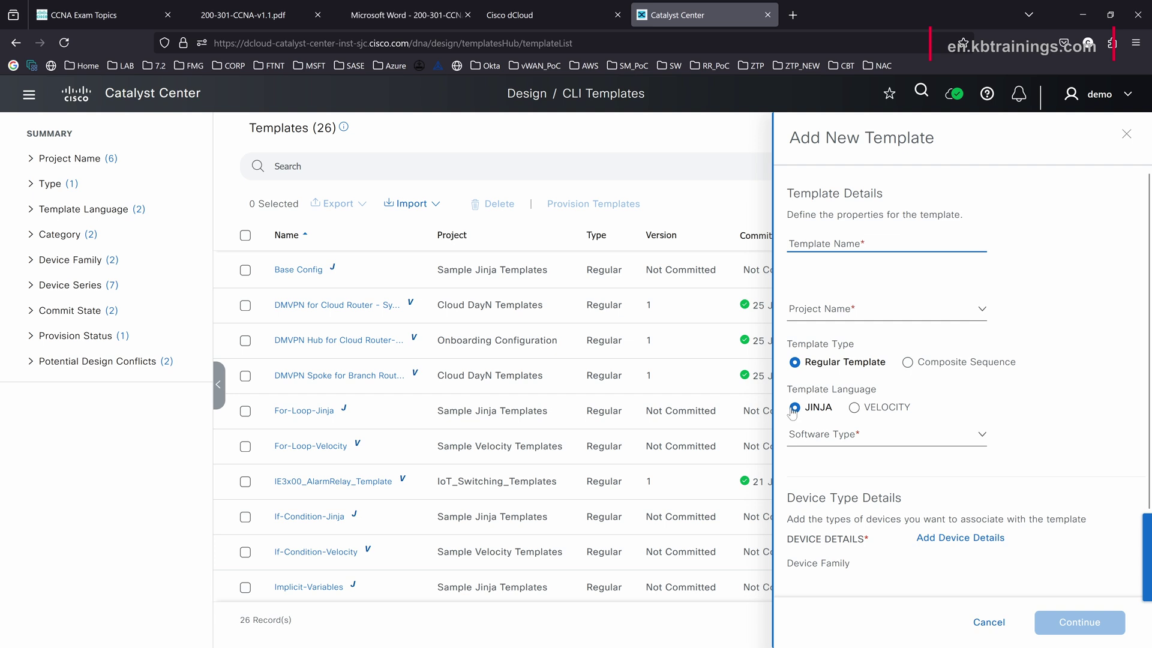
click(793, 412)
click(847, 410)
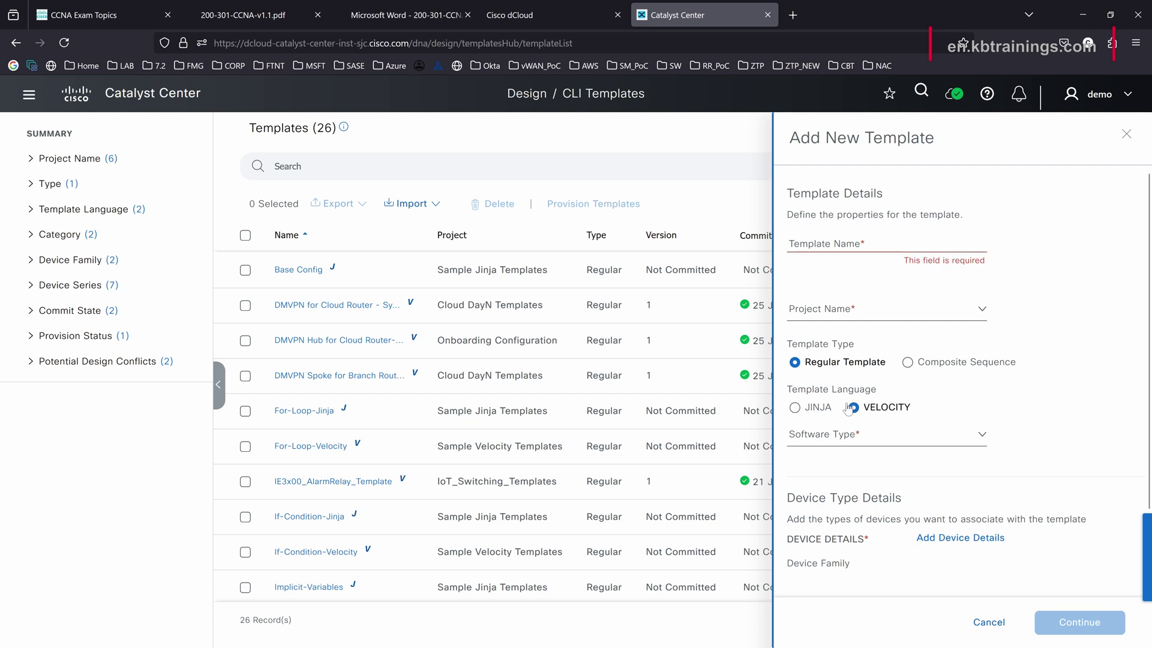
click(794, 409)
click(956, 441)
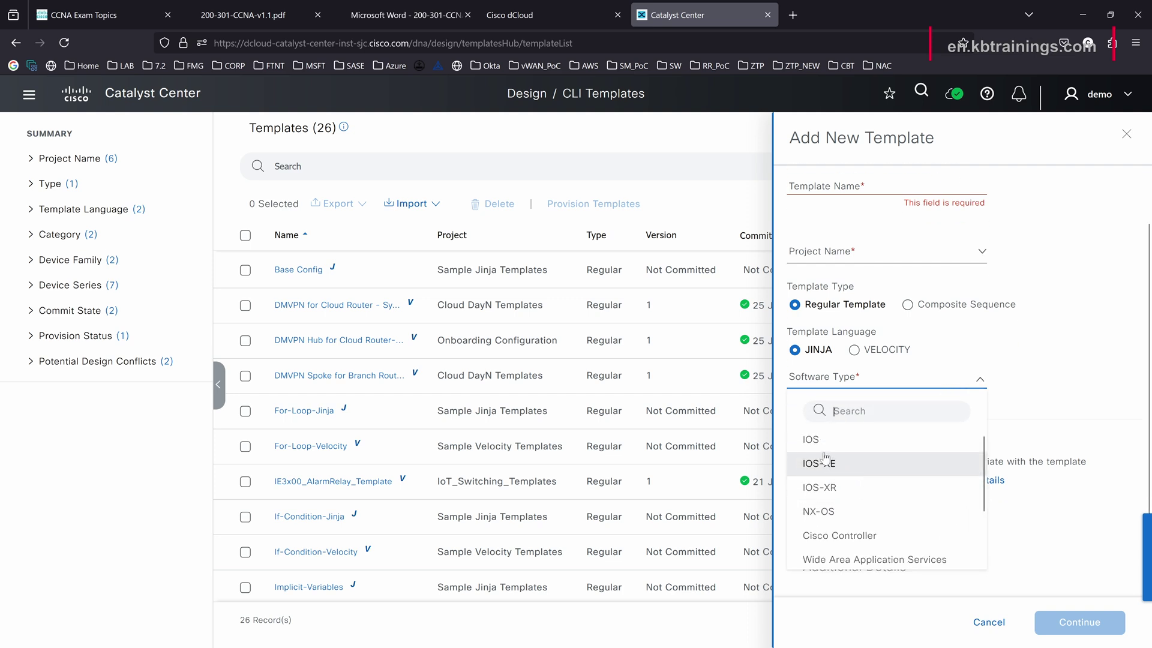
scroll(852, 492, down, 4)
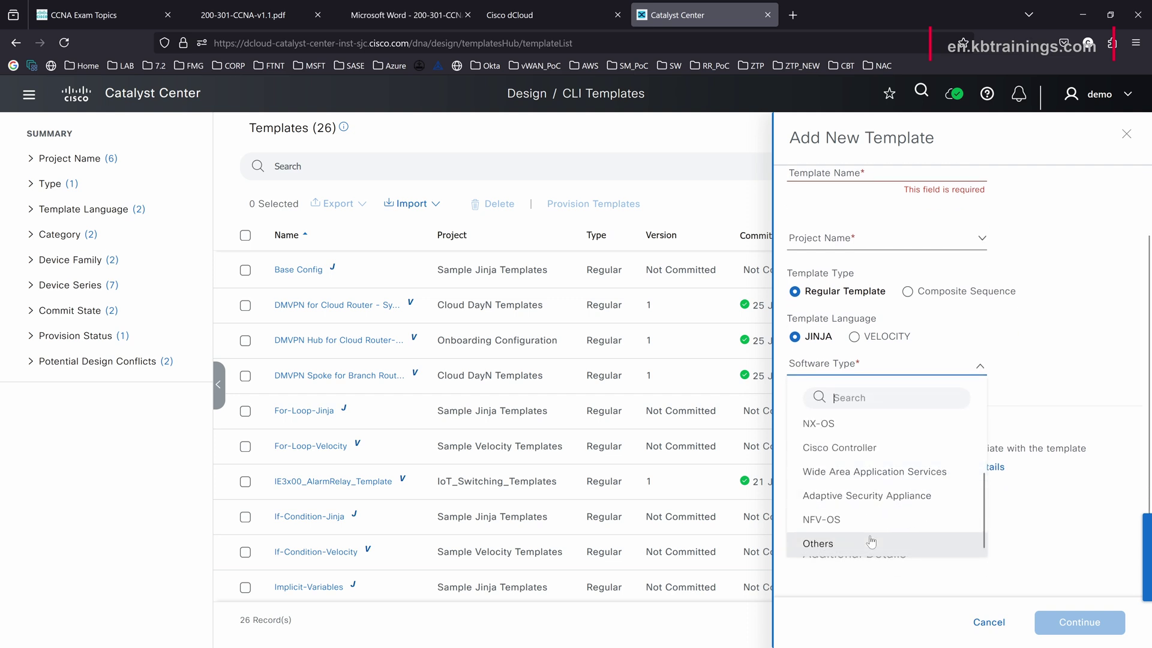
scroll(876, 543, up, 2)
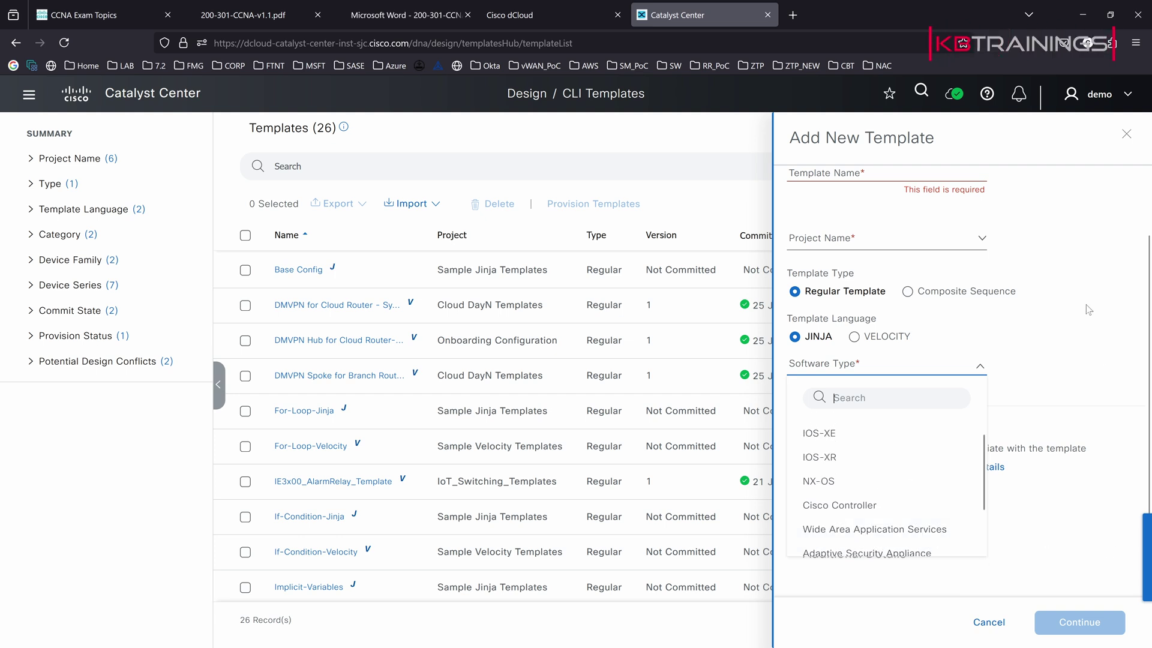
click(1126, 134)
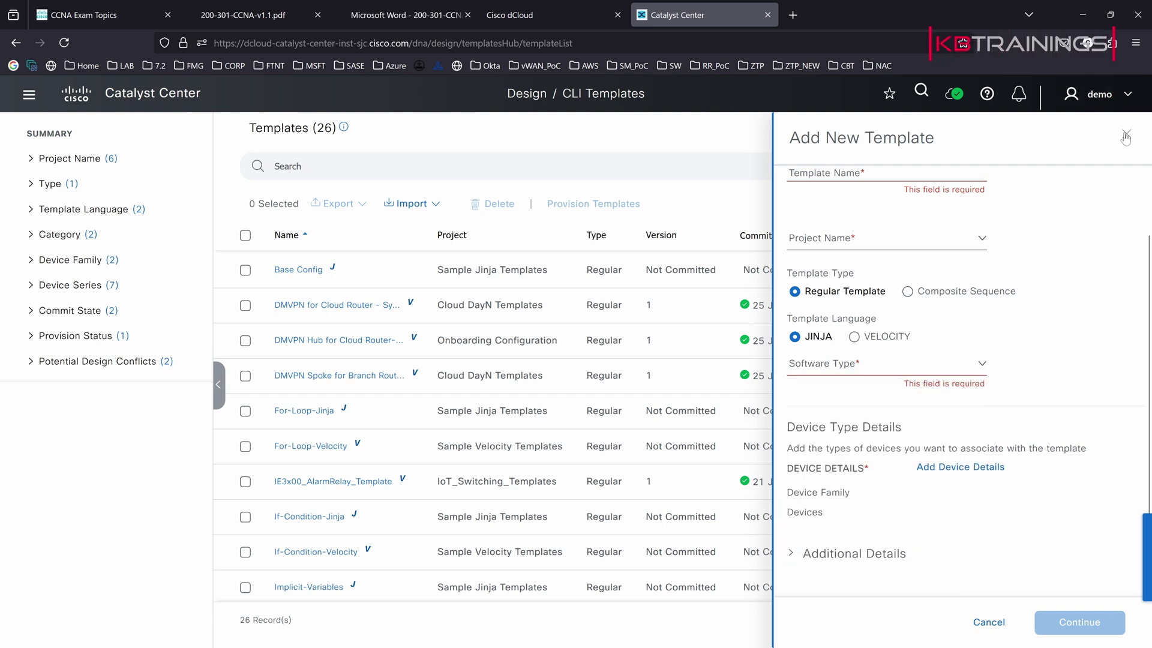
click(1126, 134)
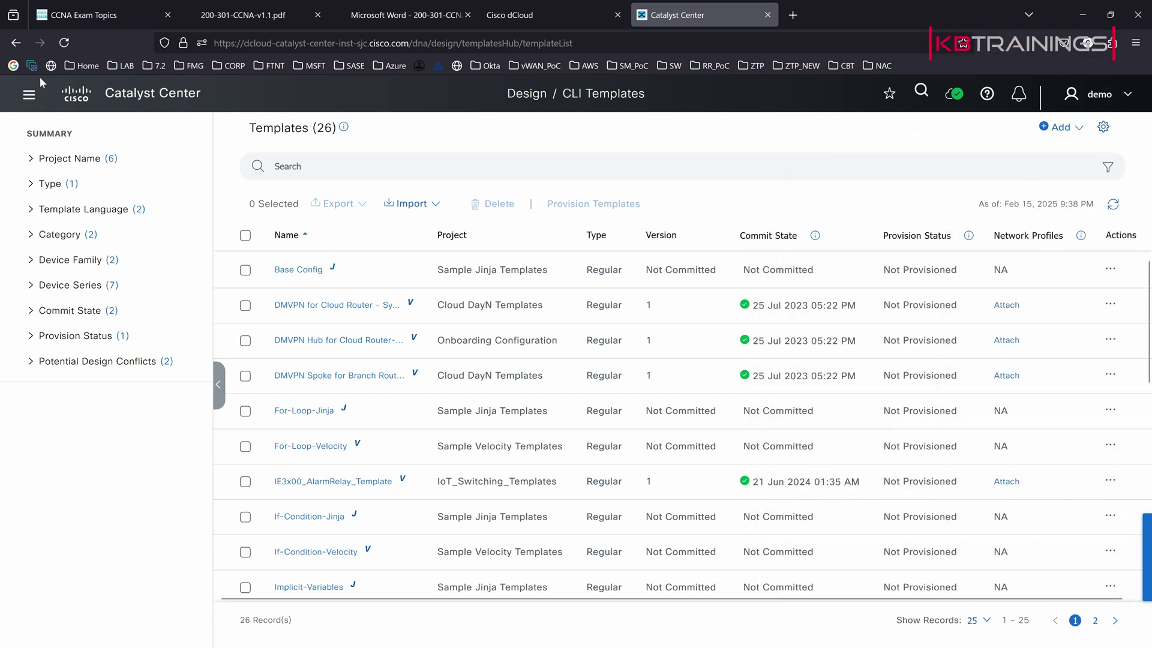
Go to Provision > Inventory and highlight its total of 79 devices.
click(29, 95)
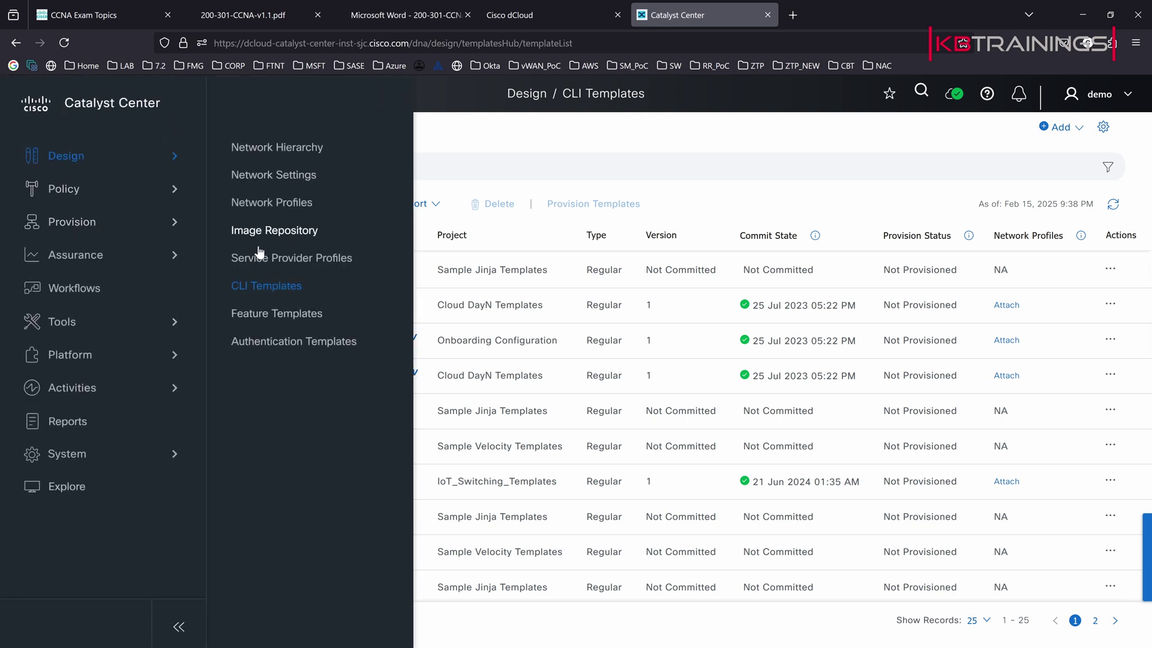
mouse_move(61, 192)
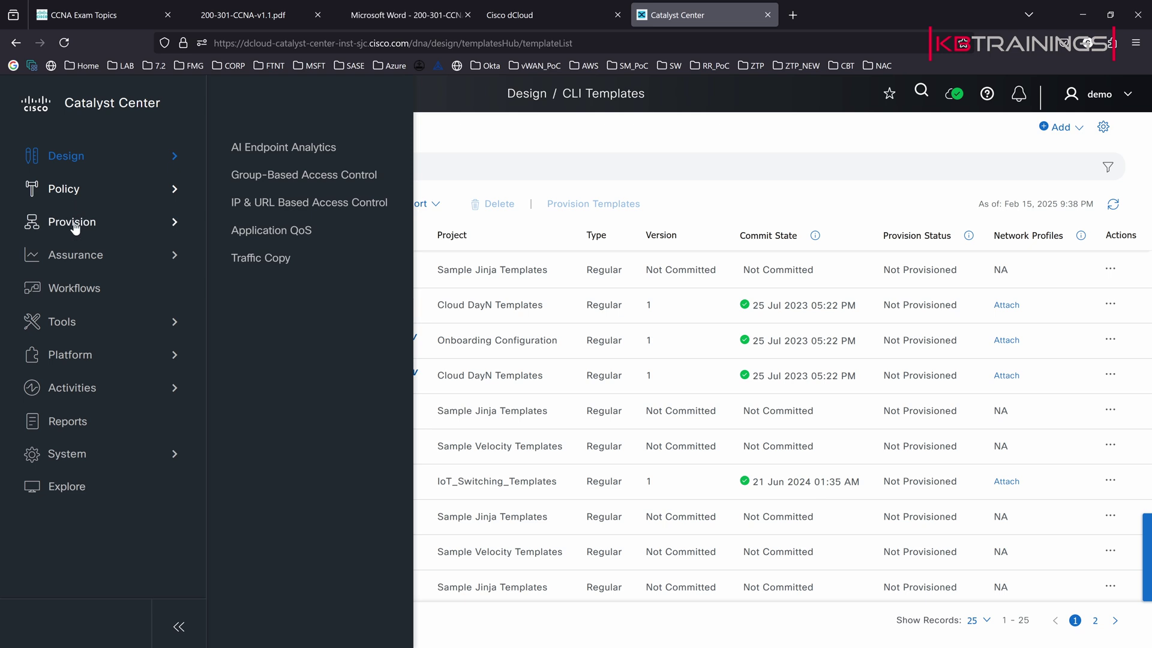
mouse_move(73, 227)
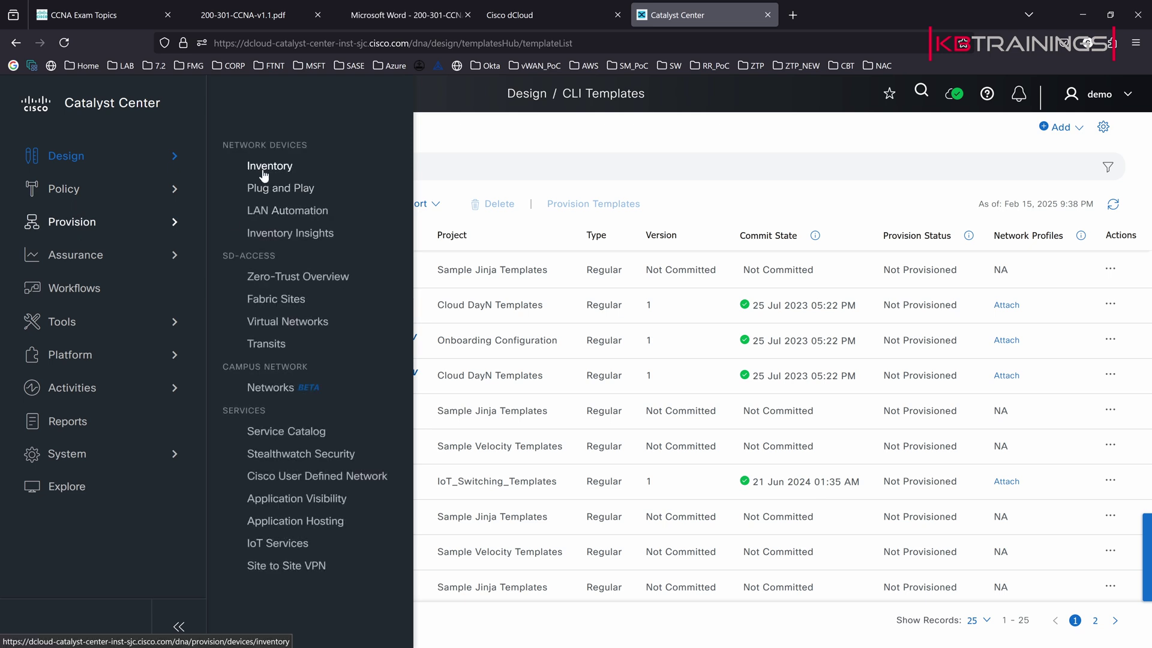
click(265, 169)
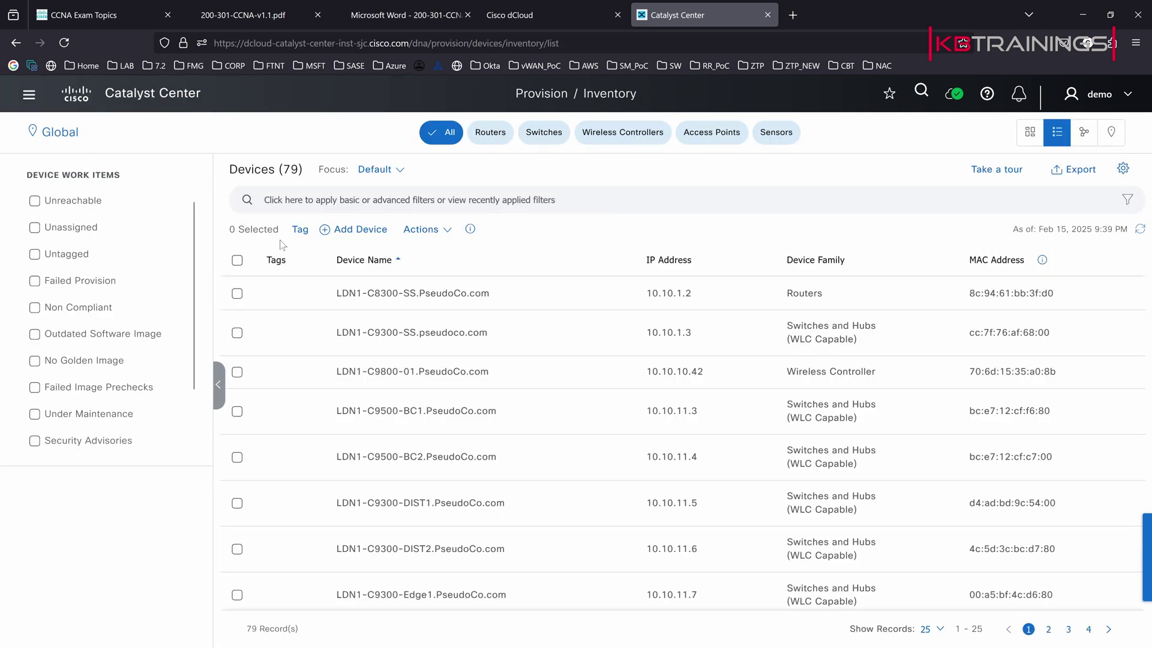
double_click(291, 169)
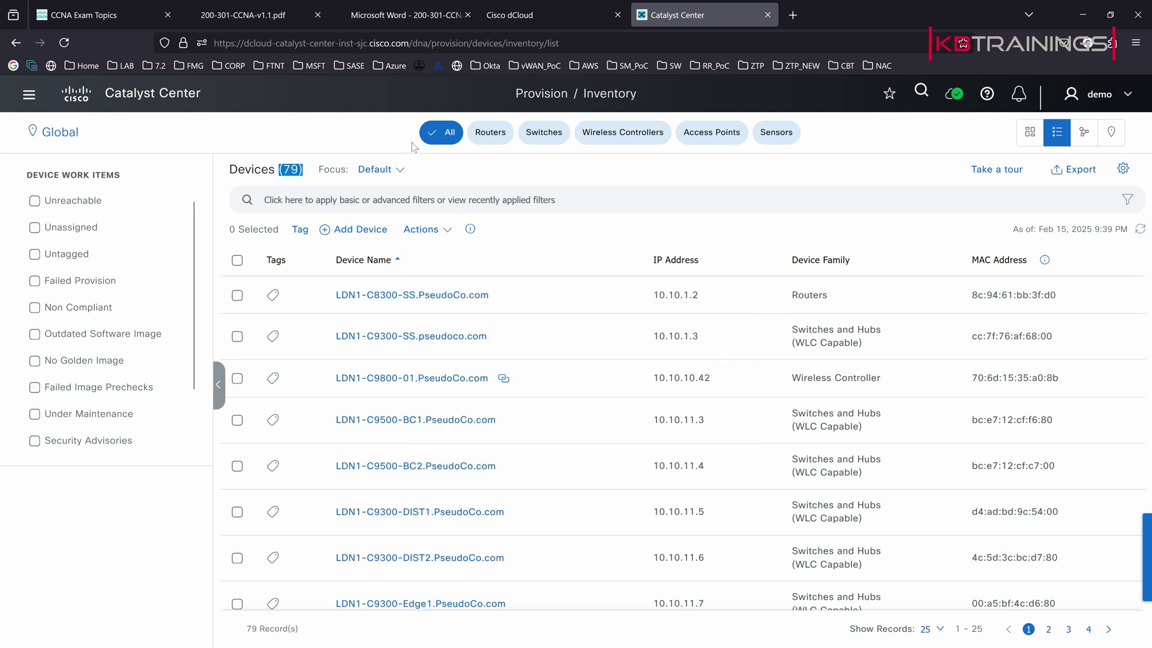
Filter the inventory by Routers, Switches and Wireless Controllers, then go back to All devices.
click(483, 140)
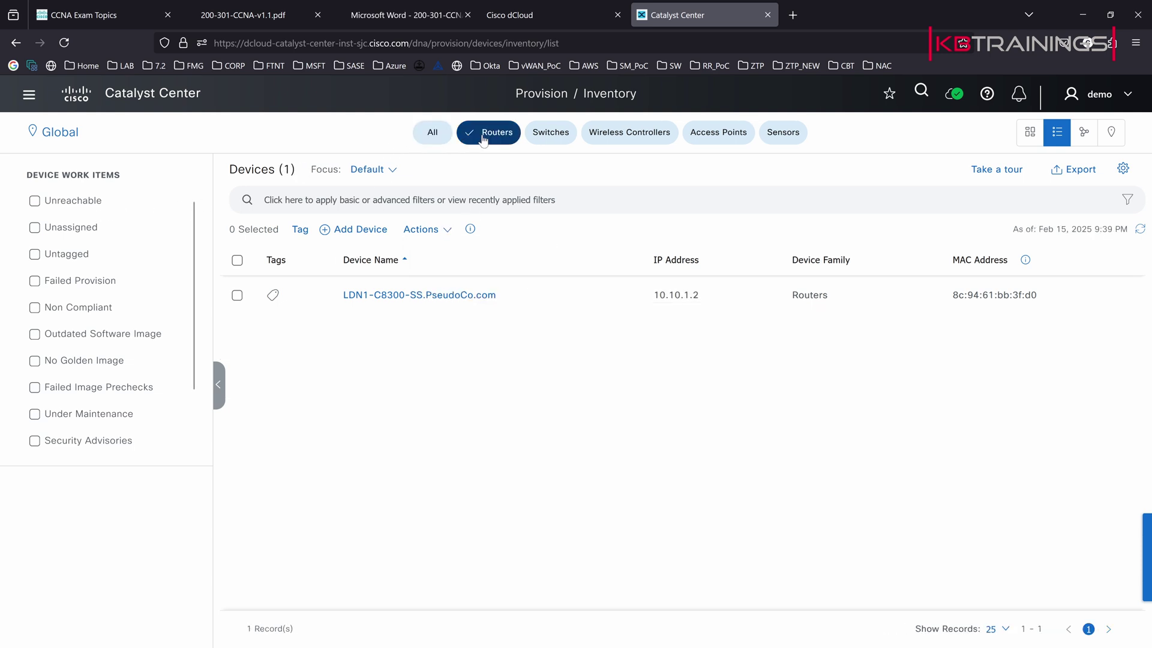
click(539, 139)
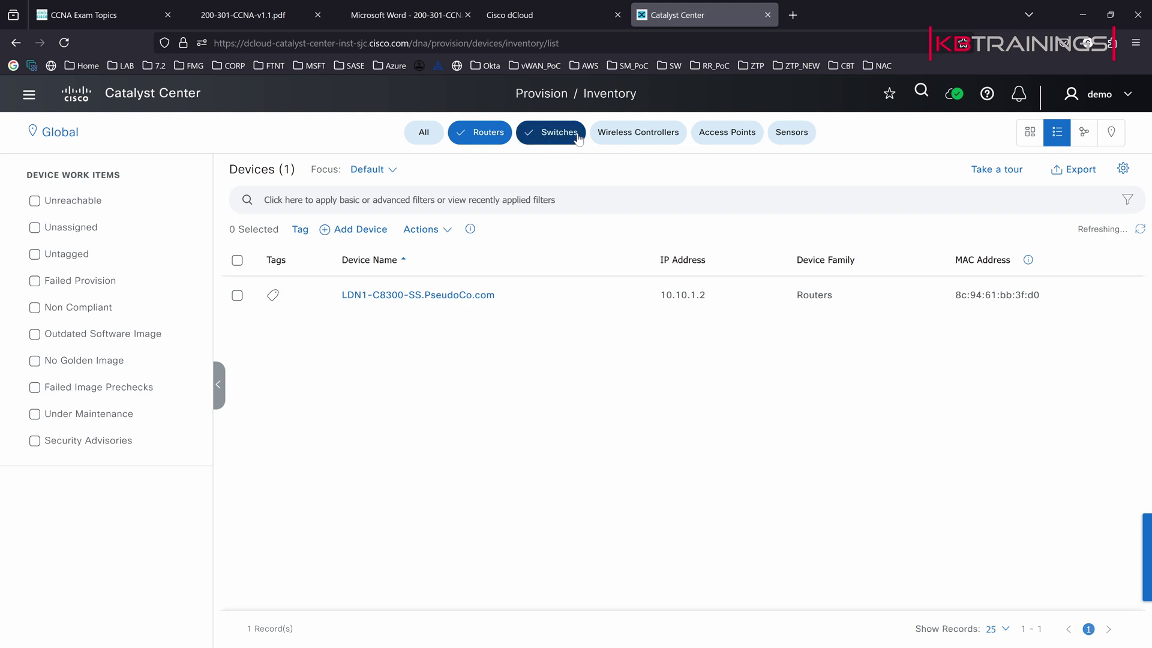
click(672, 134)
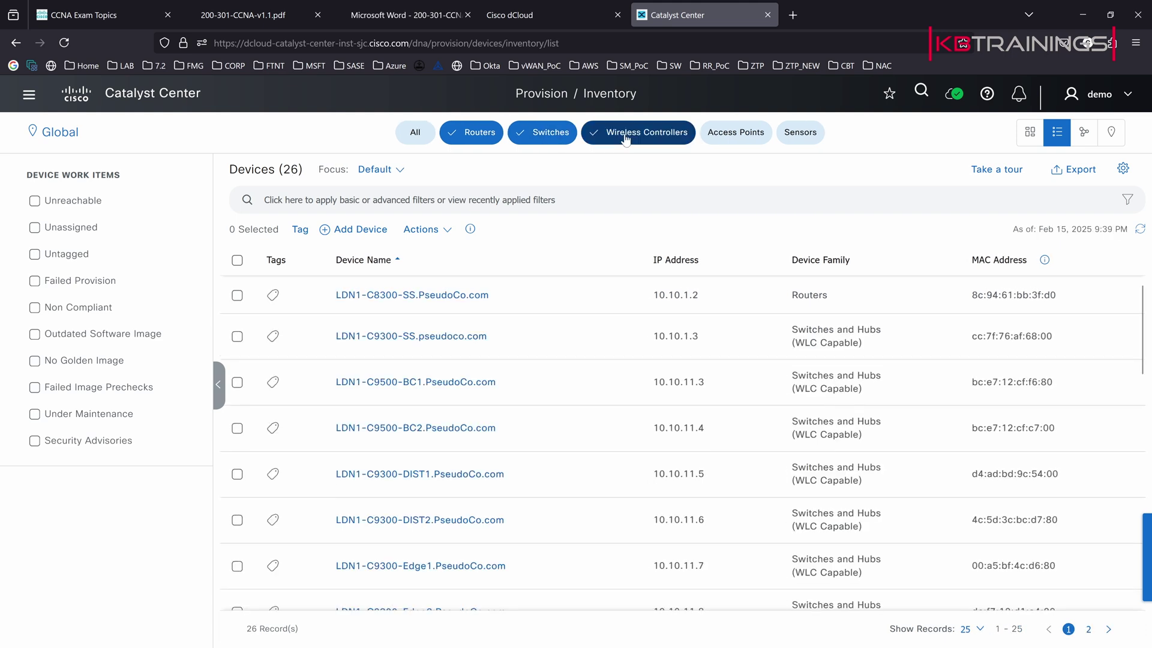
click(707, 134)
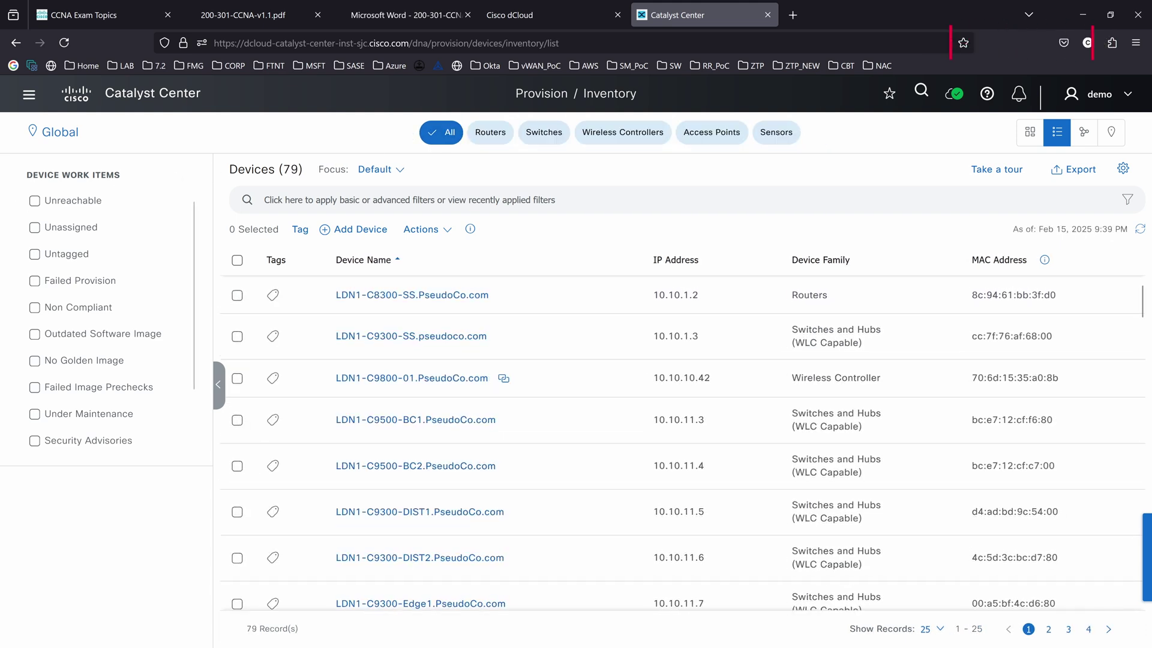
click(30, 97)
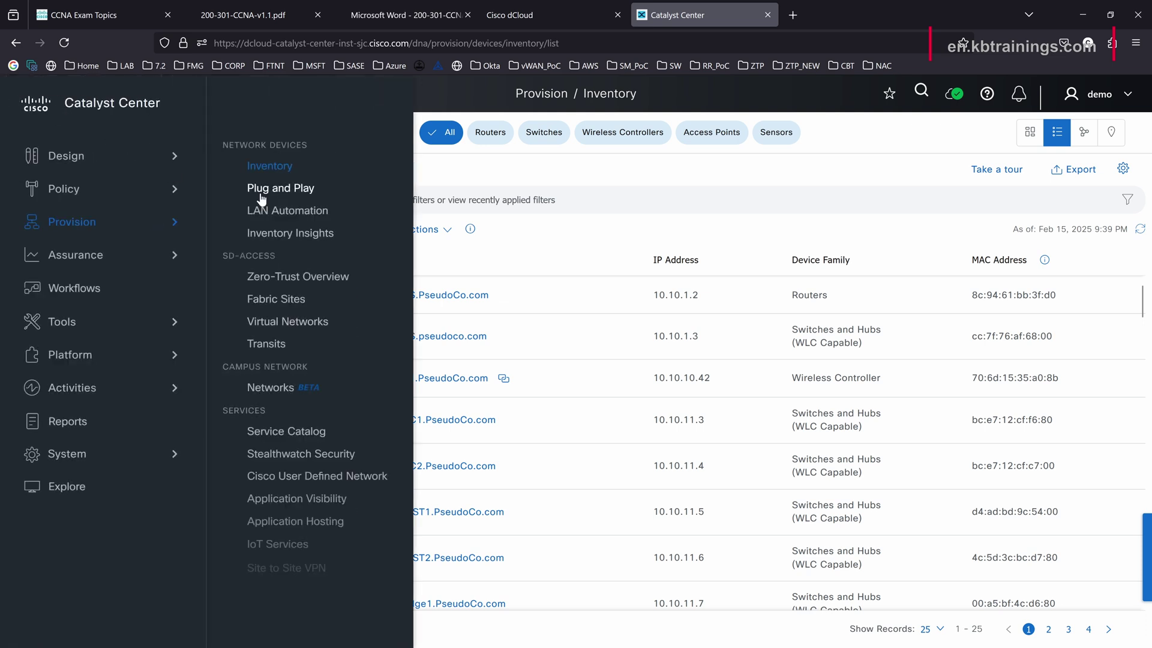
Go to the Provision SD-Access Zero-Trust Overview page and dismiss its welcome dialog.
click(280, 277)
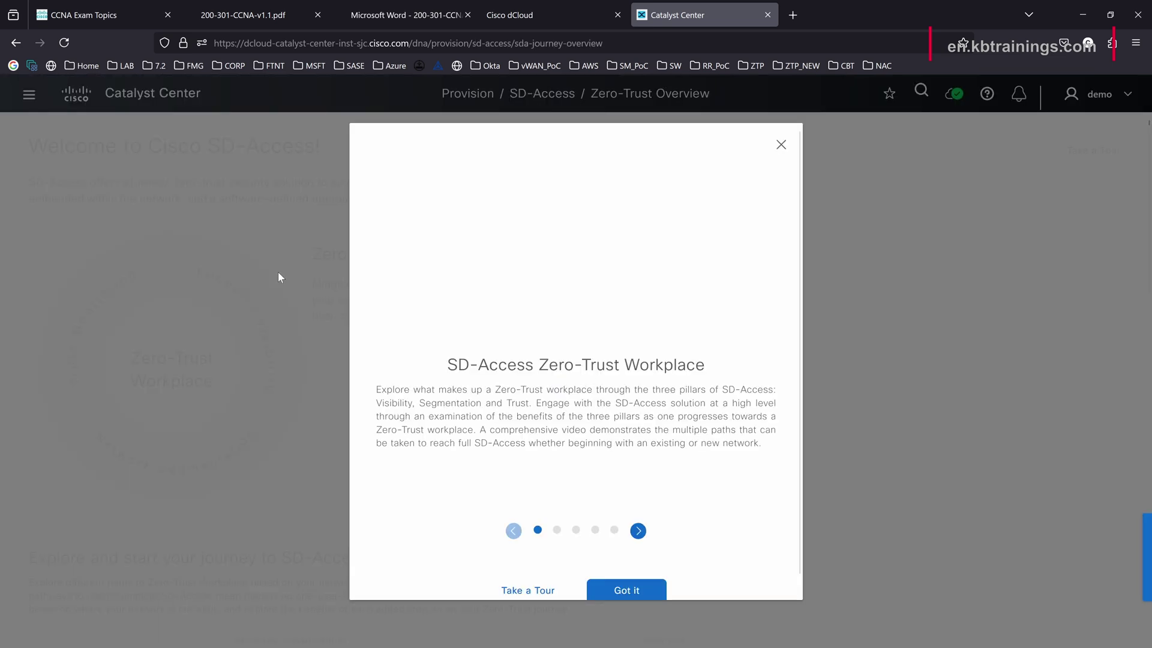
click(781, 146)
scroll(339, 194, down, 4)
scroll(119, 130, up, 4)
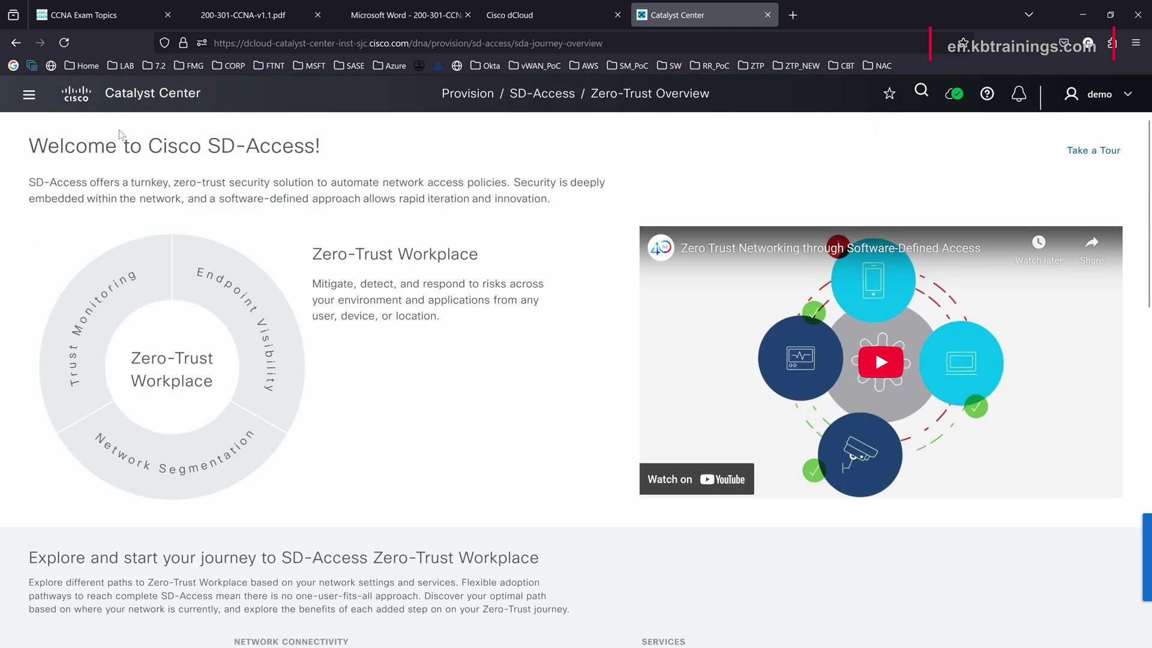
click(29, 96)
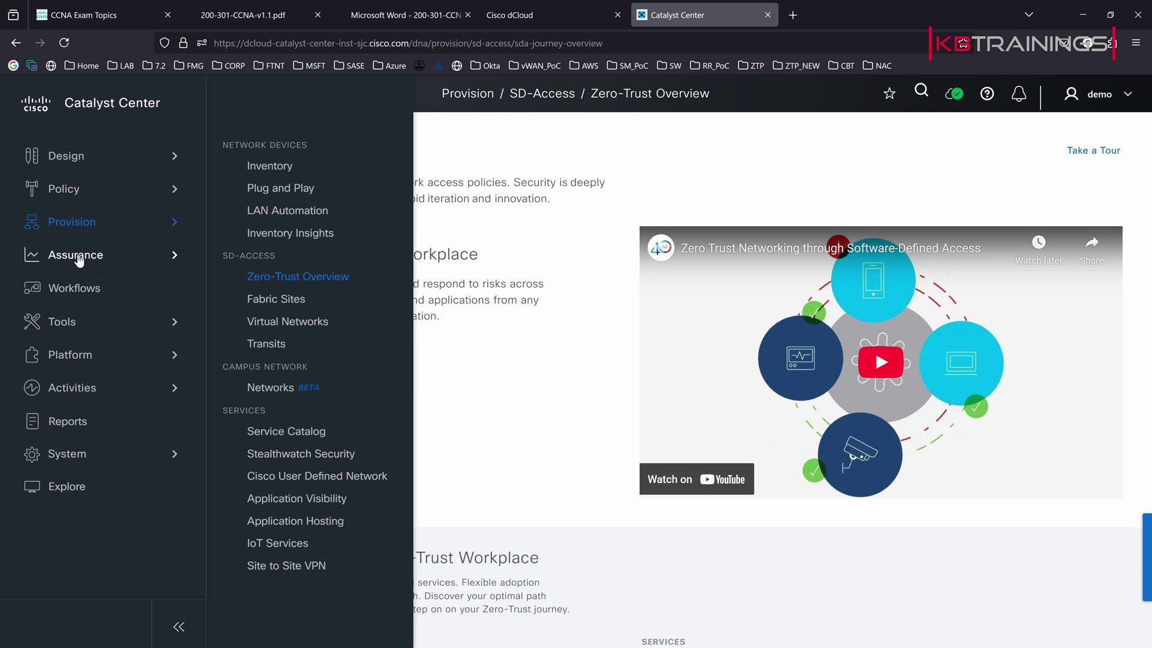
Preview the Assurance and System menu sections, then go to the Workflows page.
click(77, 256)
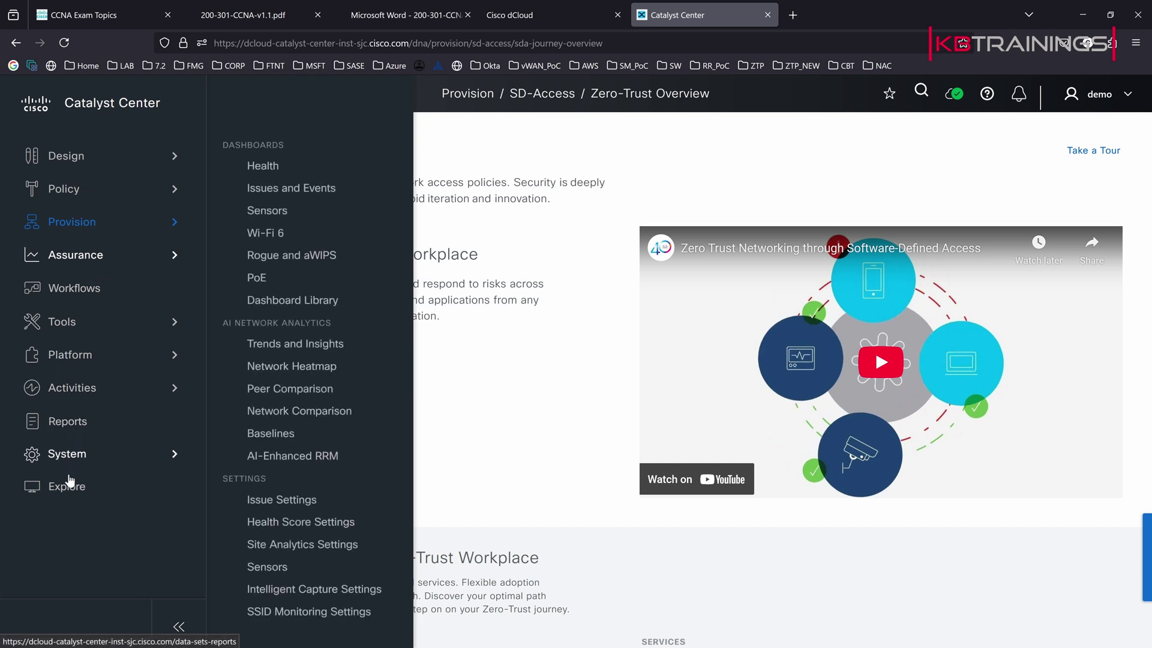
click(67, 456)
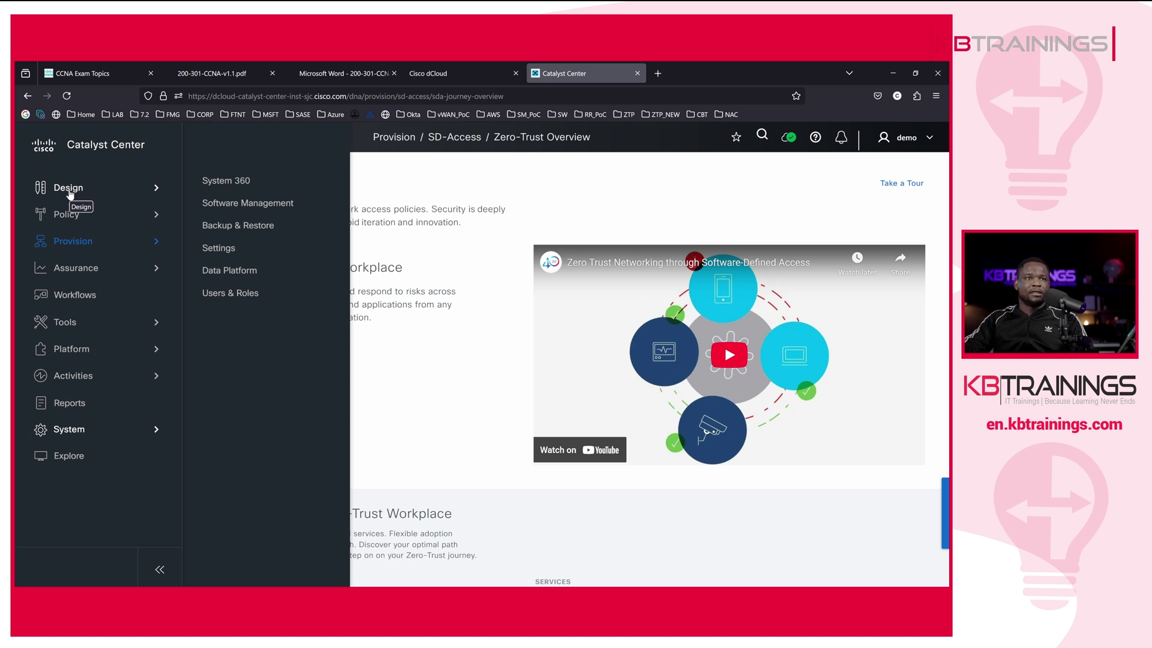
click(62, 295)
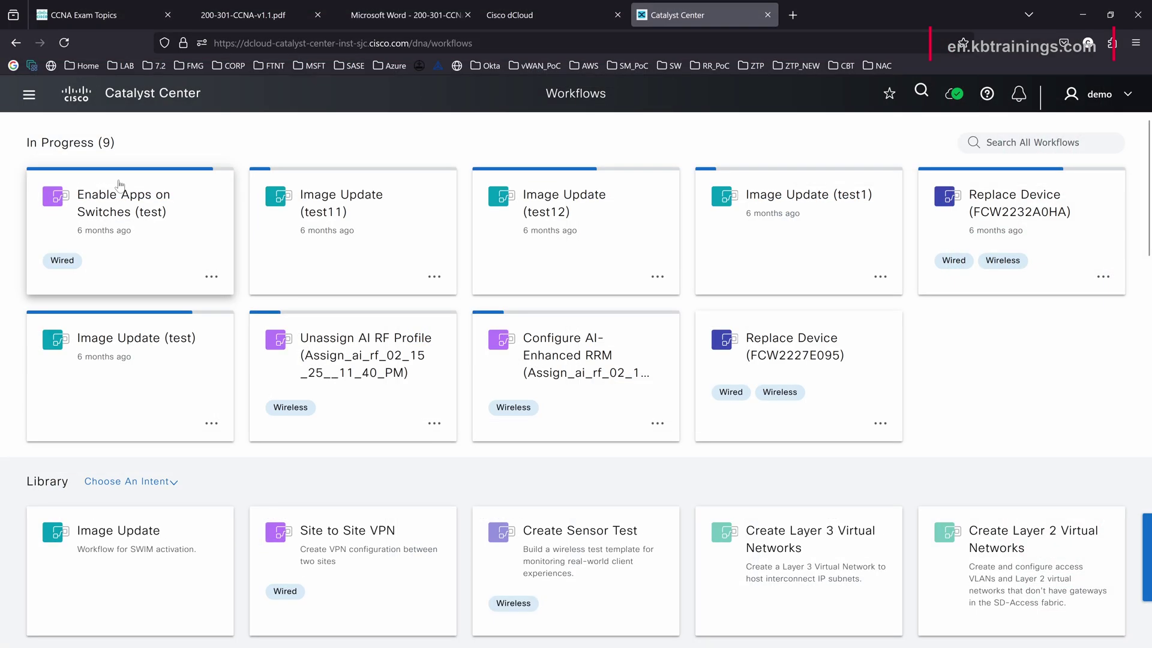
click(29, 95)
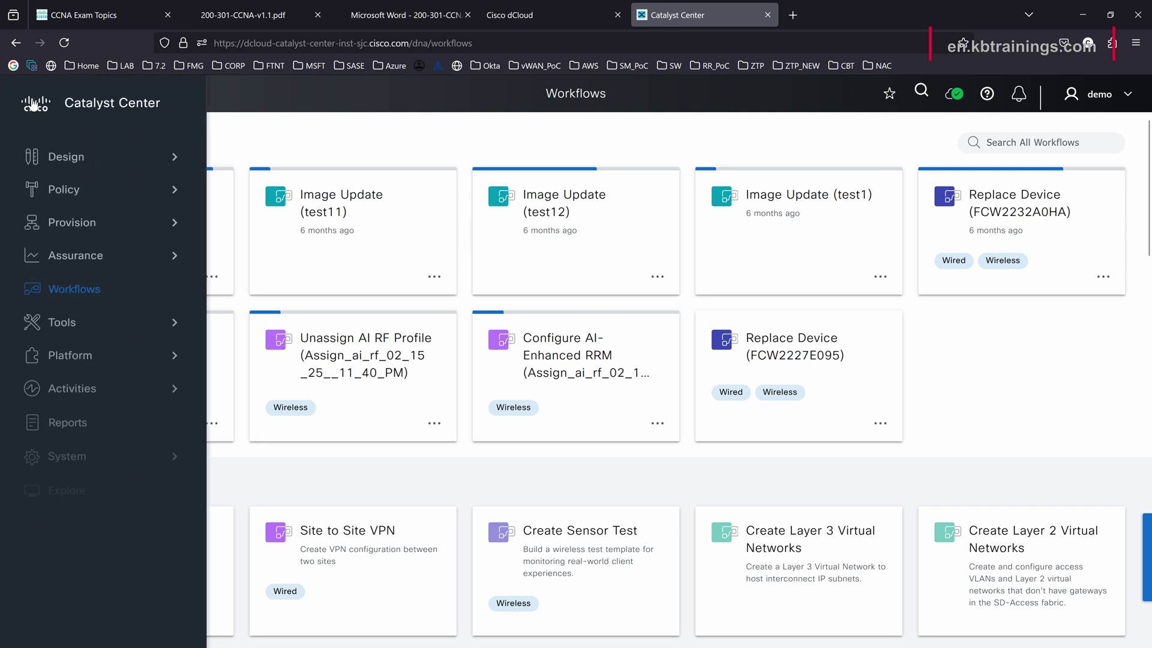
mouse_move(62, 324)
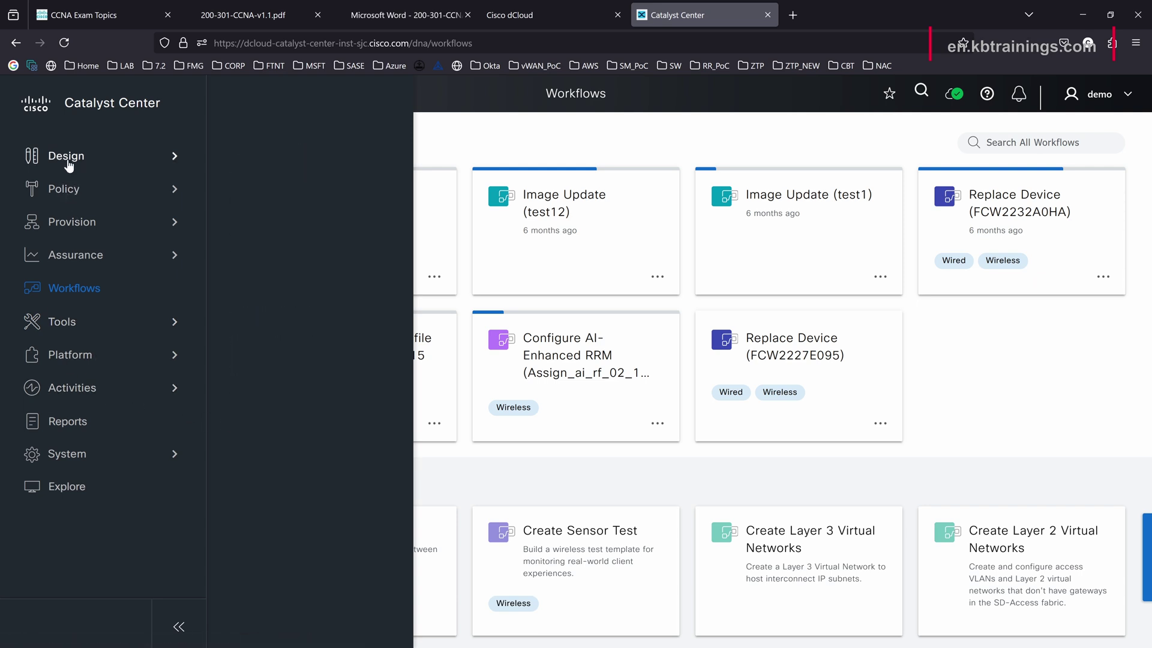
mouse_move(70, 165)
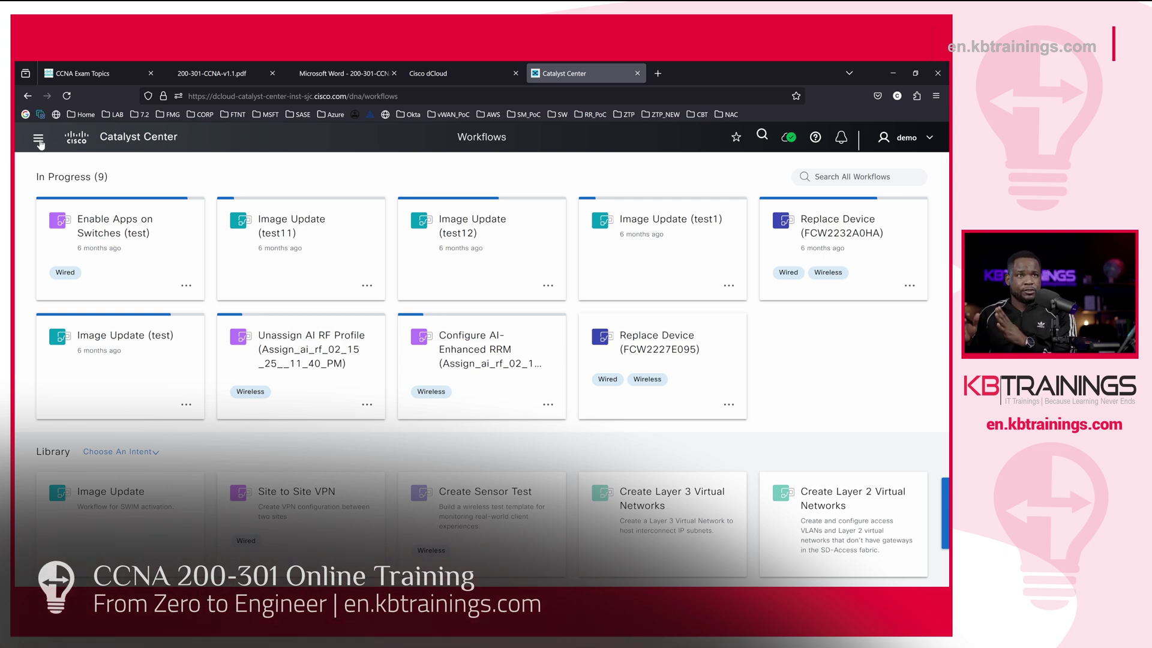
click(39, 141)
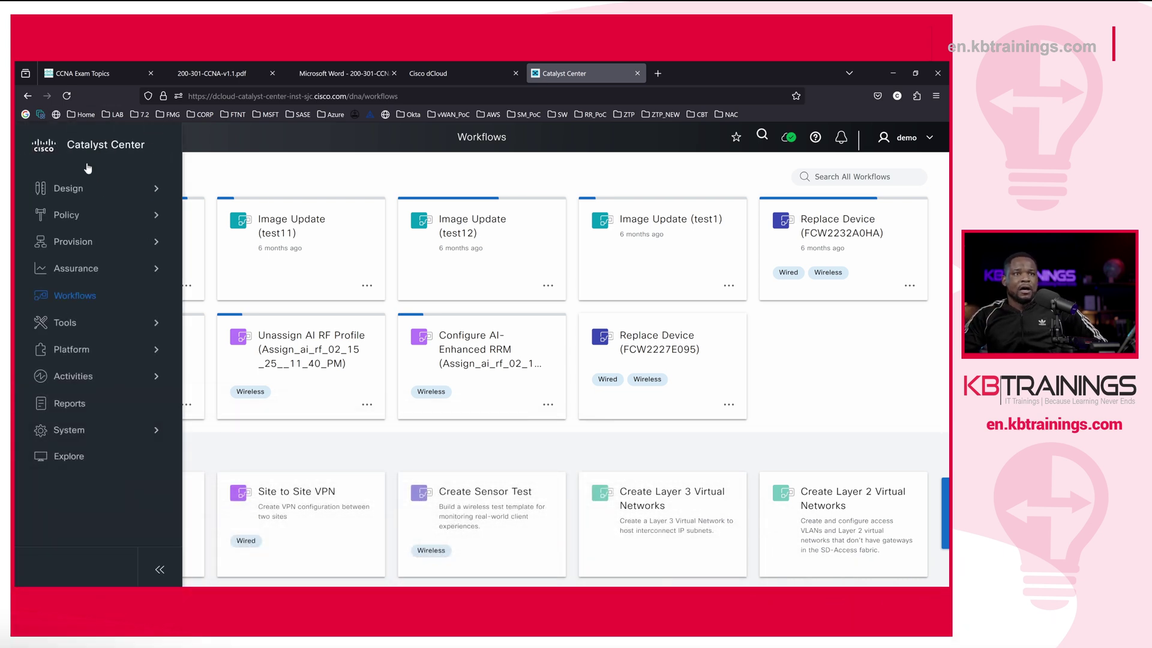
Go to Design > Network Hierarchy to see the sites on the world map.
mouse_move(90, 191)
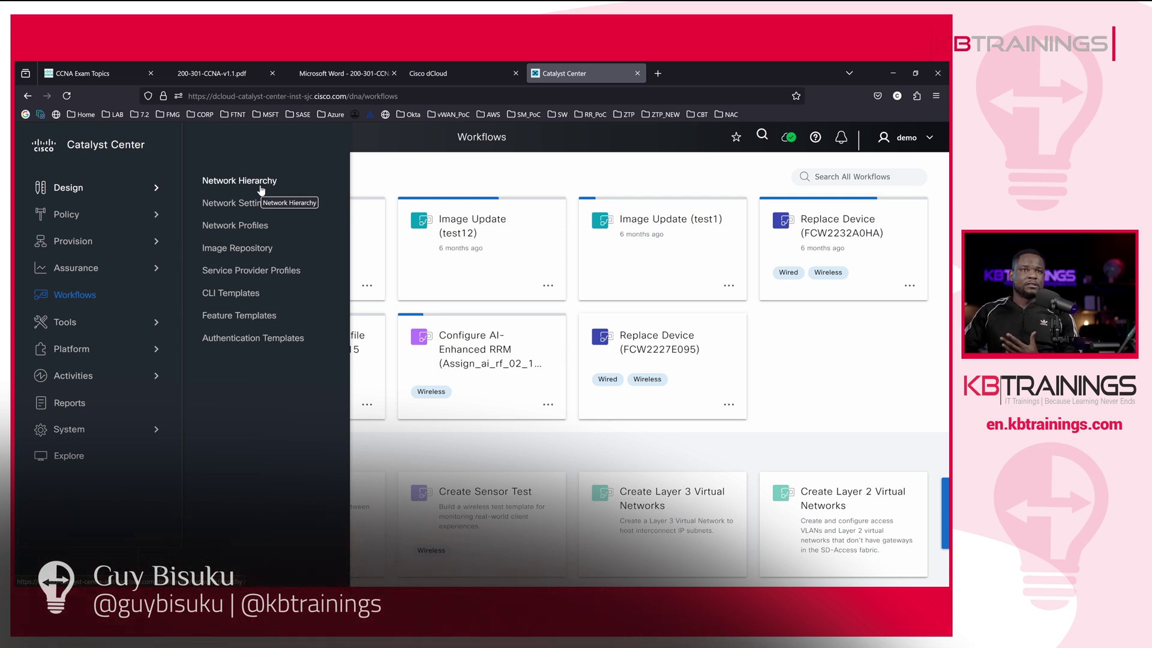
click(259, 183)
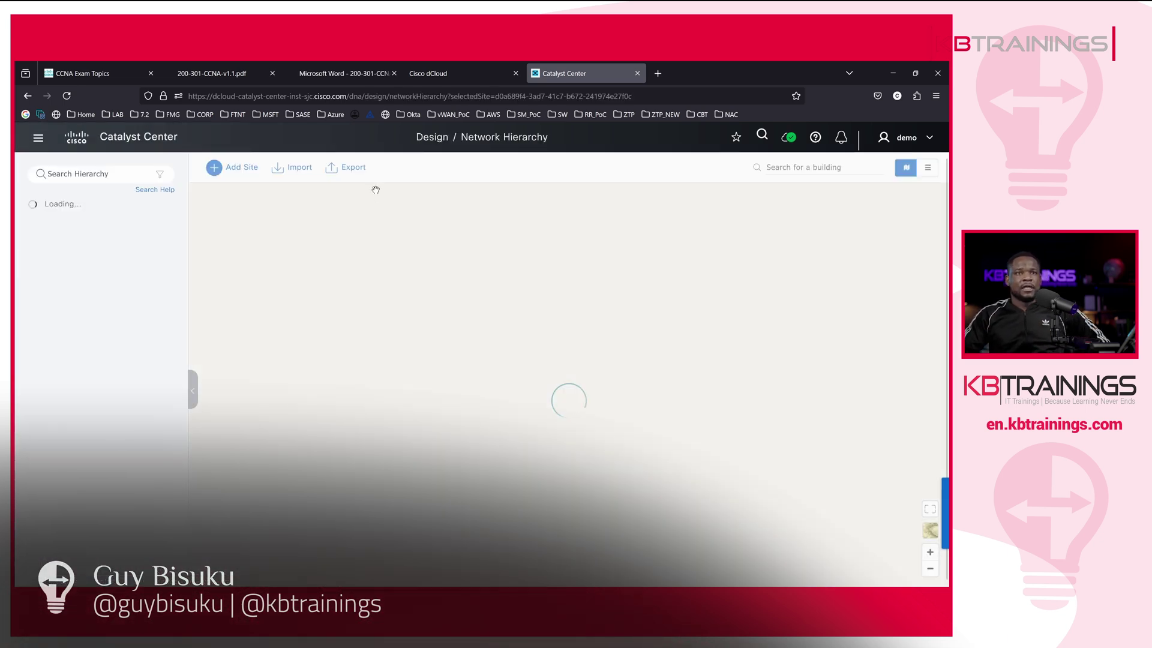